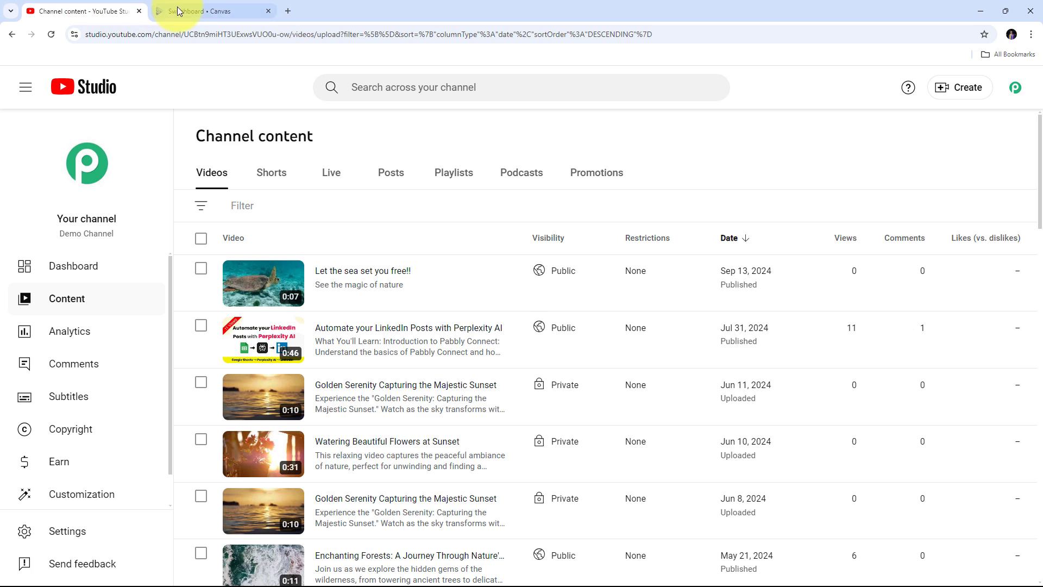
Switch to Switchboard, open the YouTube thumbnail template, and compare it with the video list in YouTube Studio.
left_click(217, 11)
left_click(320, 262)
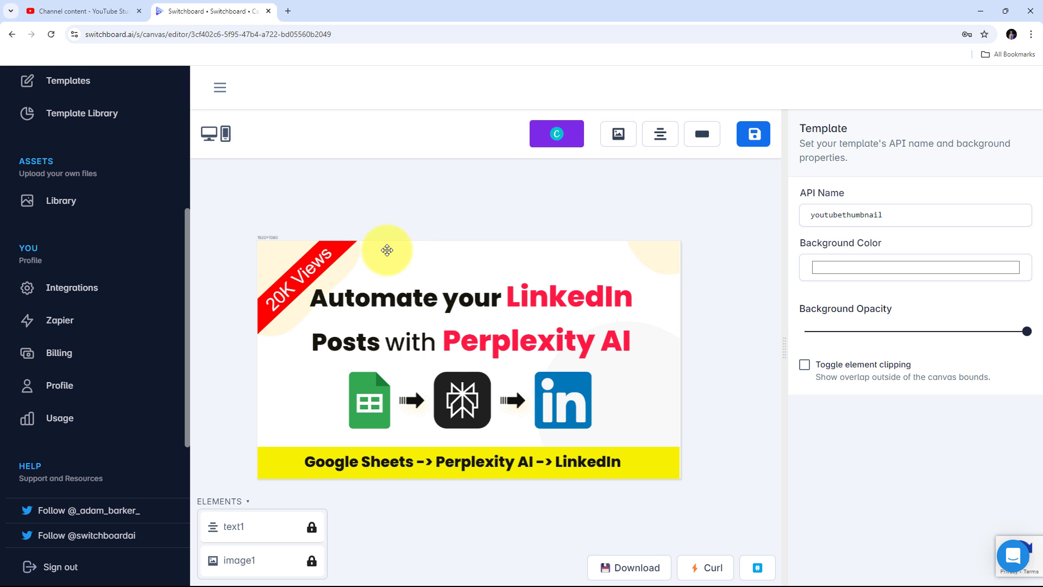
left_click(60, 9)
left_click(216, 8)
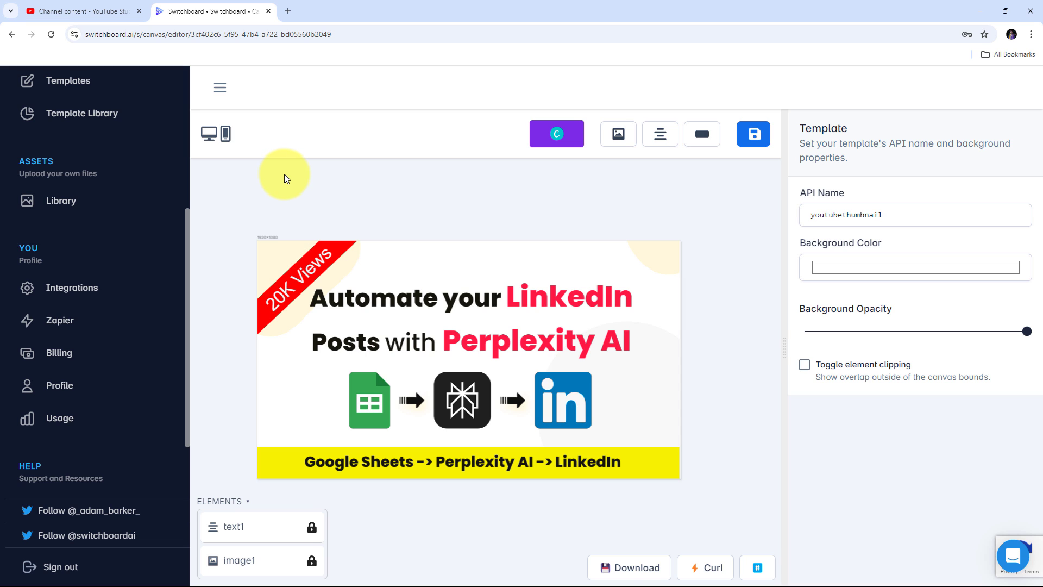
left_click(90, 8)
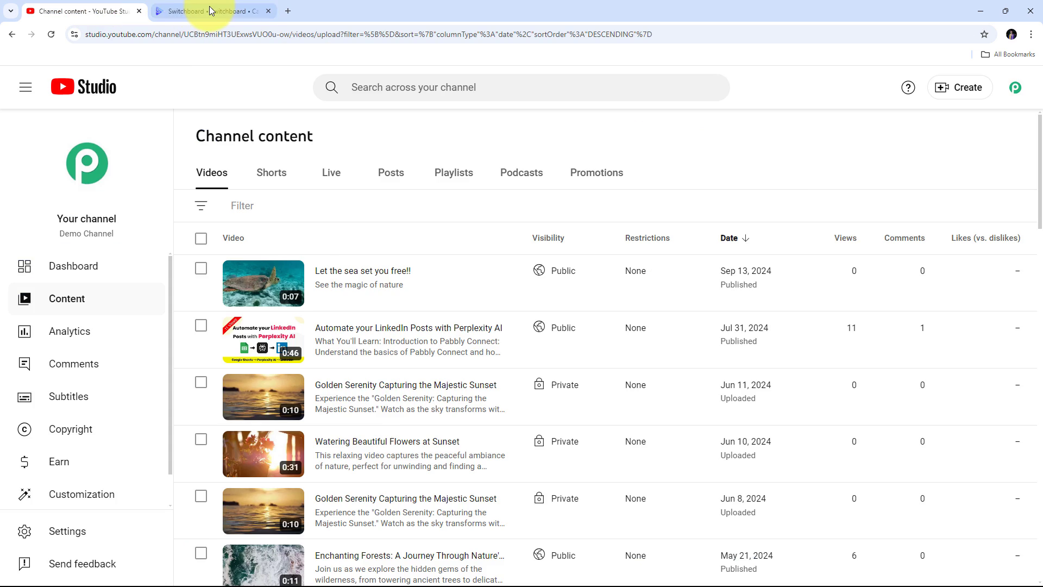
left_click(210, 11)
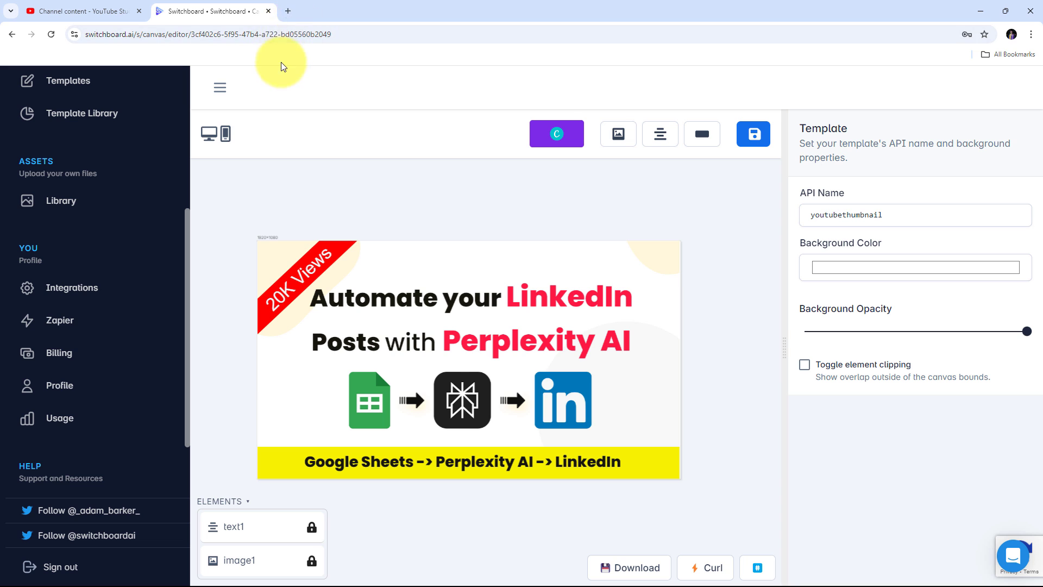
Open the Pabbly Connect website (pabbly.com/connect) in a new browser tab.
left_click(288, 12)
type("pa")
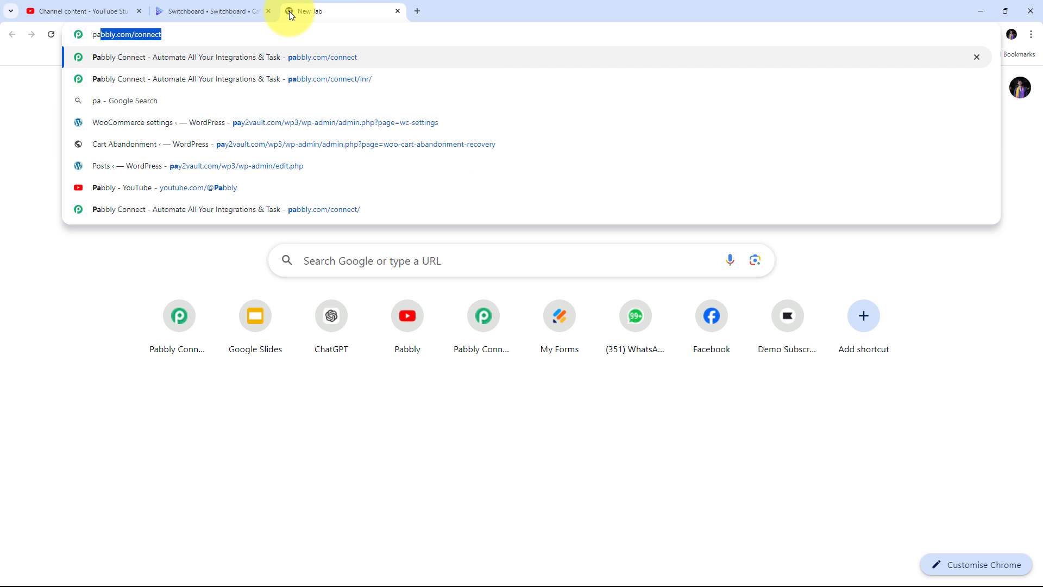
type("bbly.")
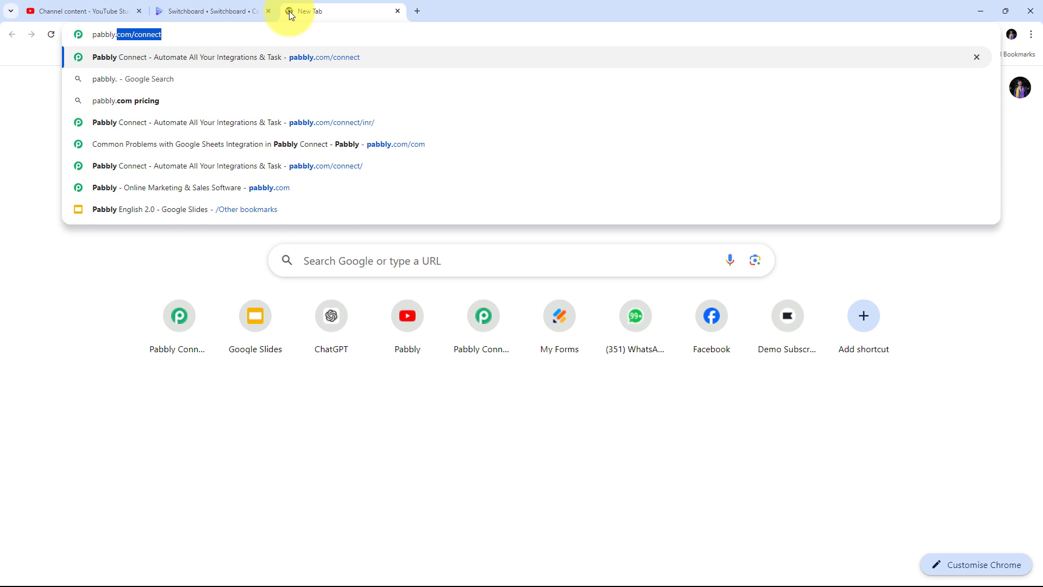
type("co")
key("Return")
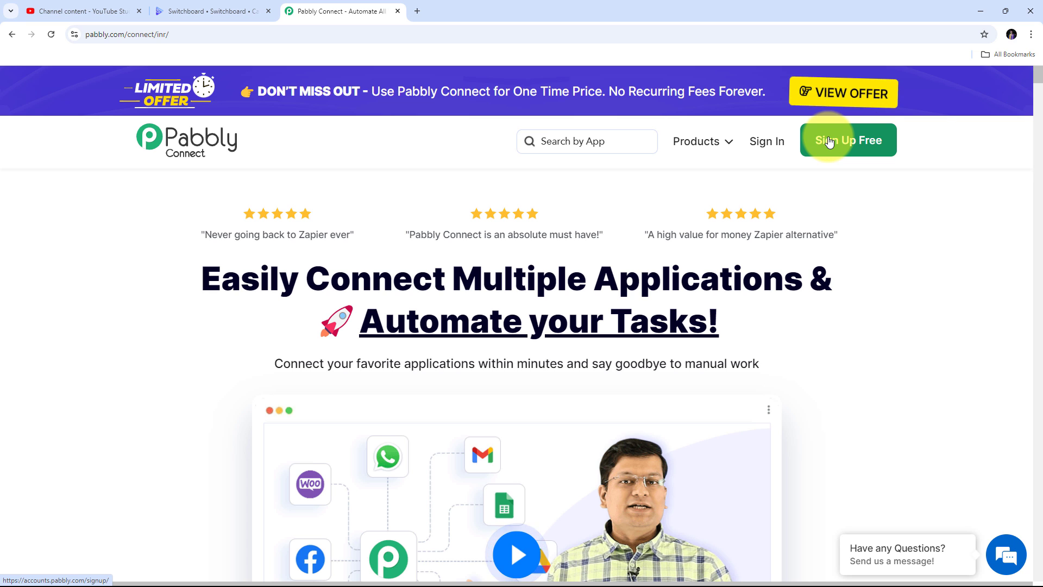
Sign in to Pabbly and access the Pabbly Connect application.
left_click(765, 148)
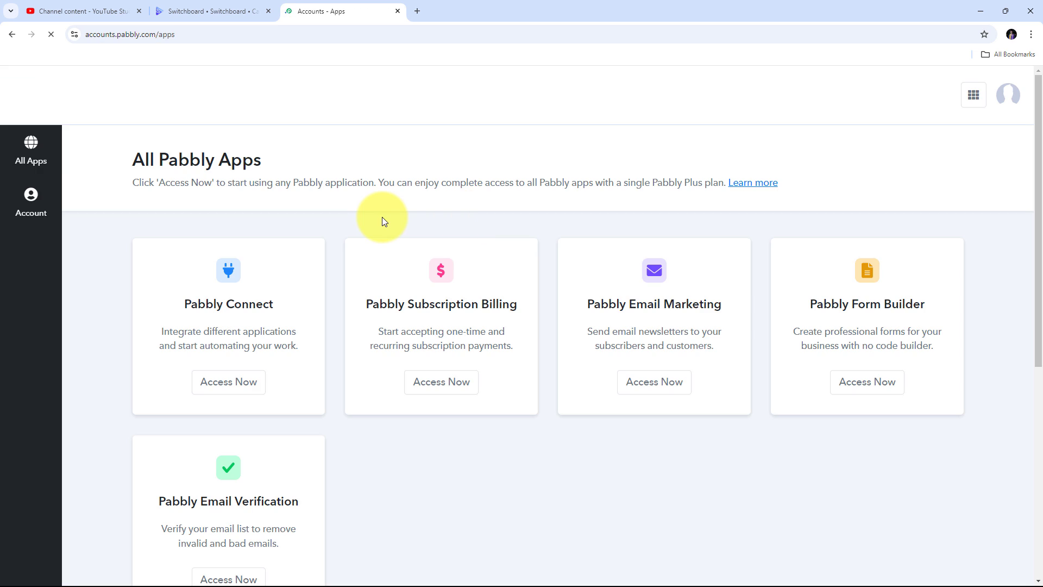
scroll(380, 220, "down", 2)
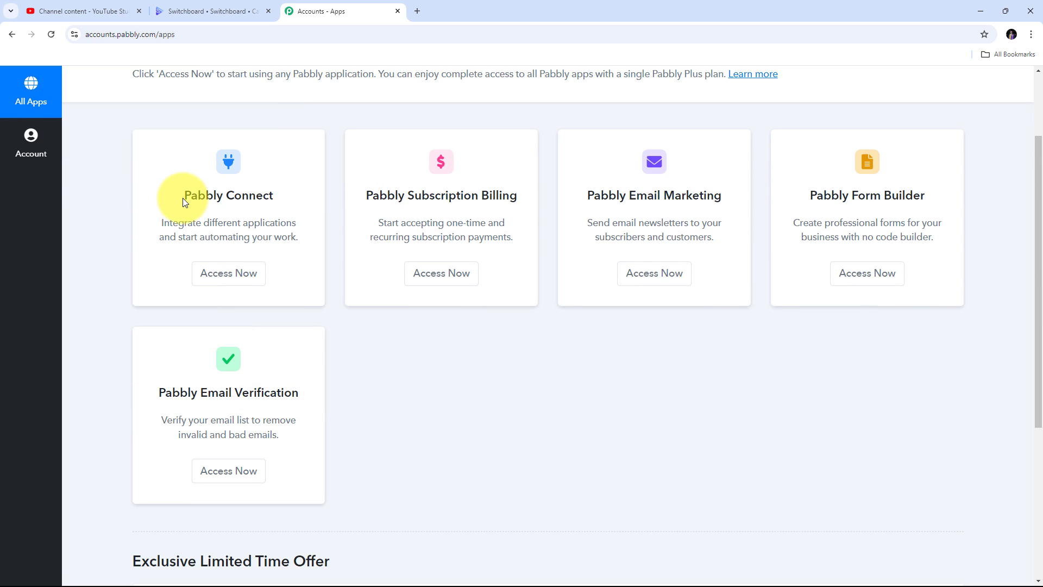
left_click_drag(183, 196, 255, 201)
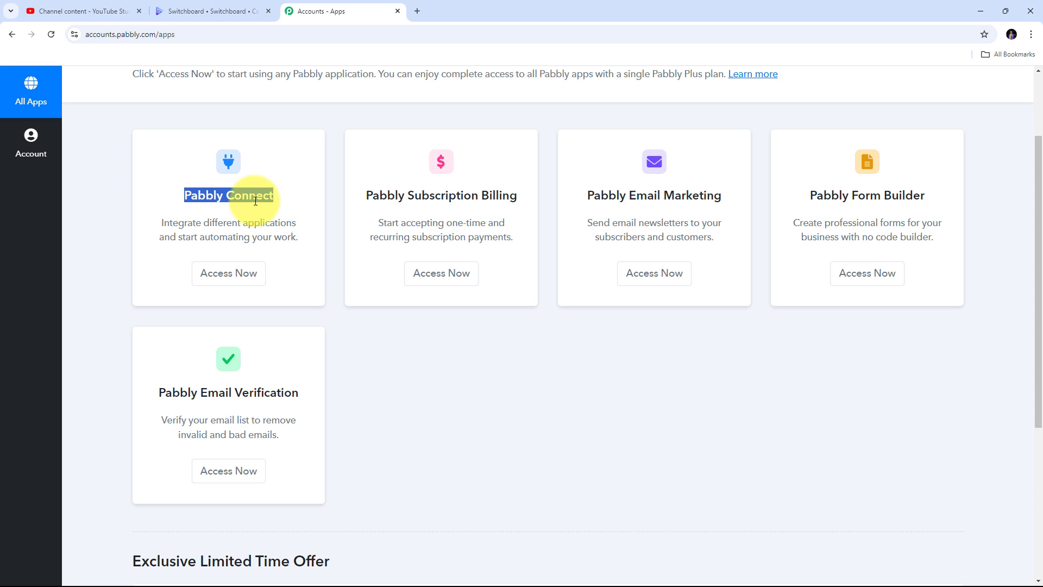
left_click(228, 276)
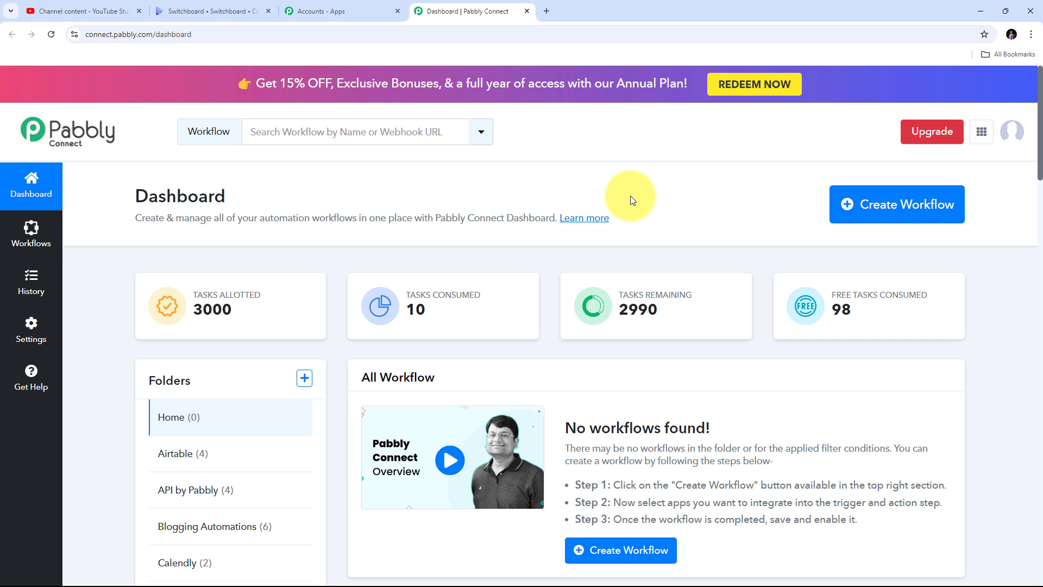
Create a workflow named "Update Views on YouTube Thumbnail" in the YouTube Videos folder.
left_click(845, 208)
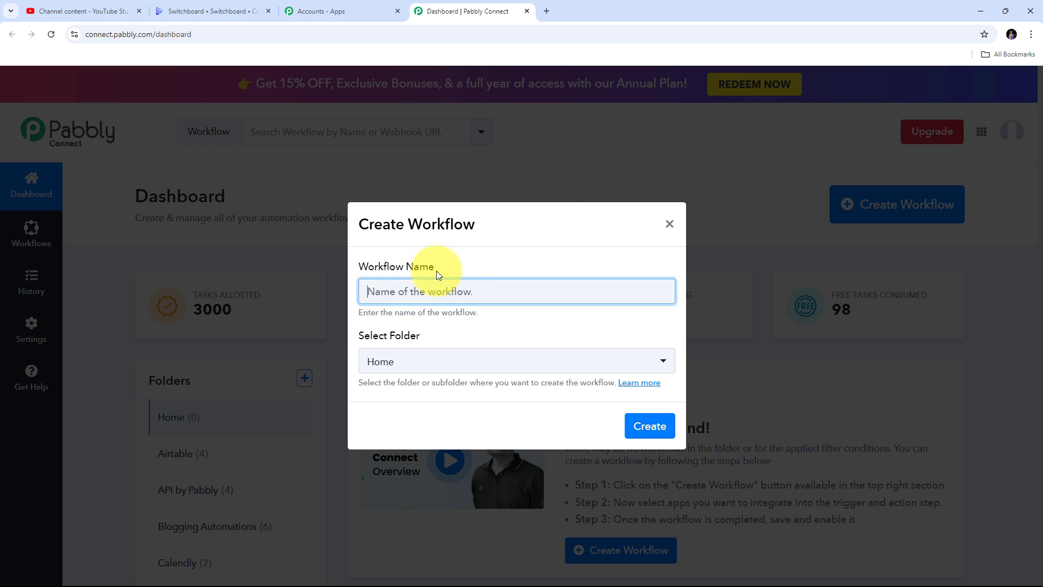
type("Update Views on YouTube Thumbnail")
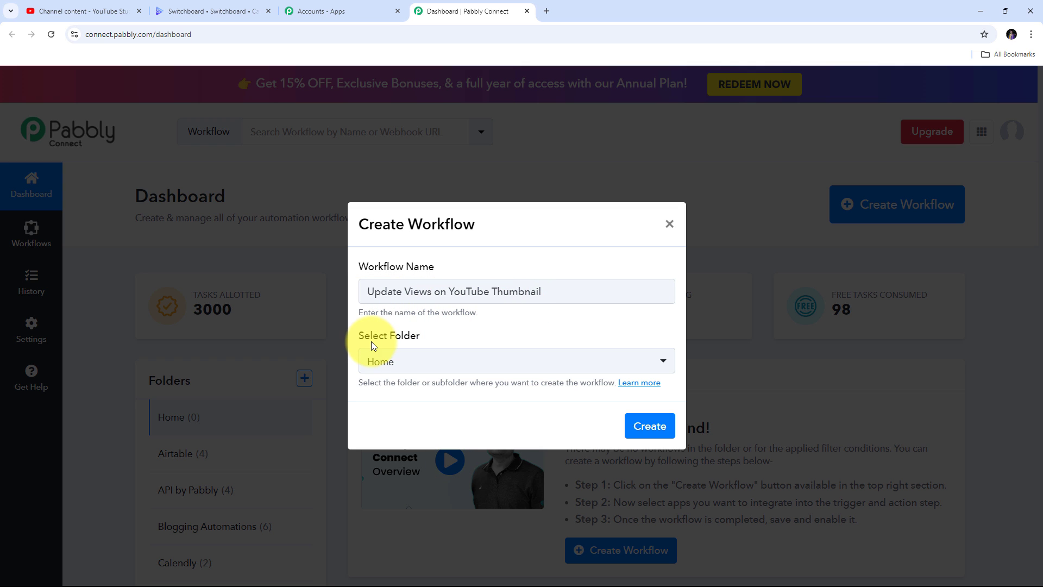
left_click(557, 367)
scroll(533, 263, "down", 5)
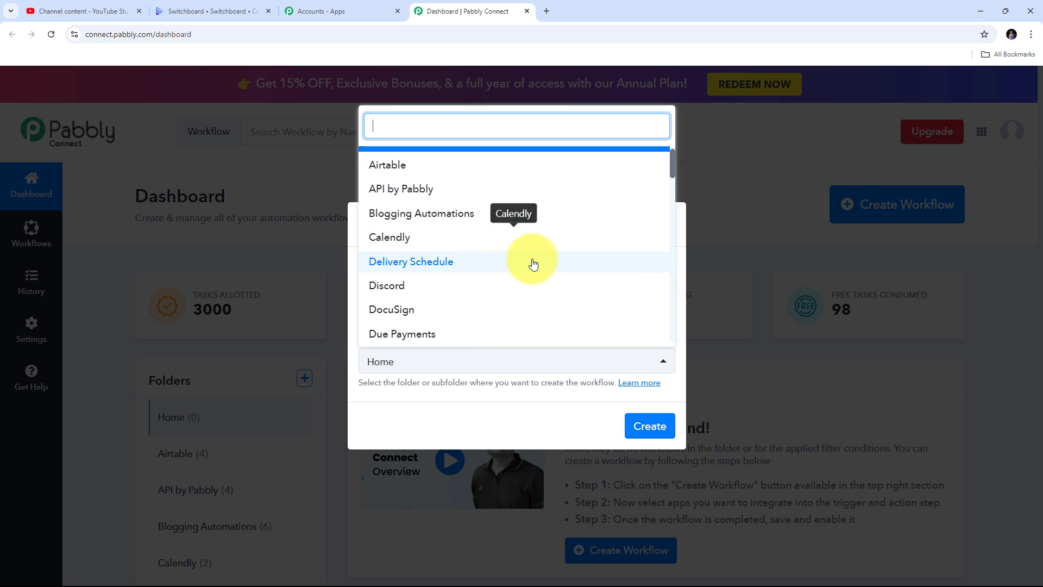
scroll(533, 262, "down", 15)
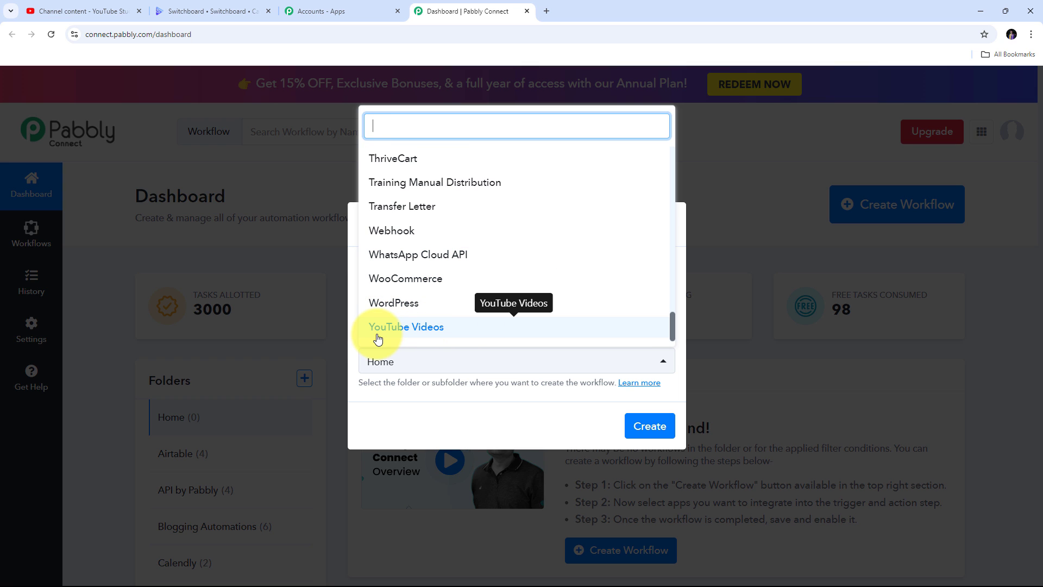
left_click(417, 328)
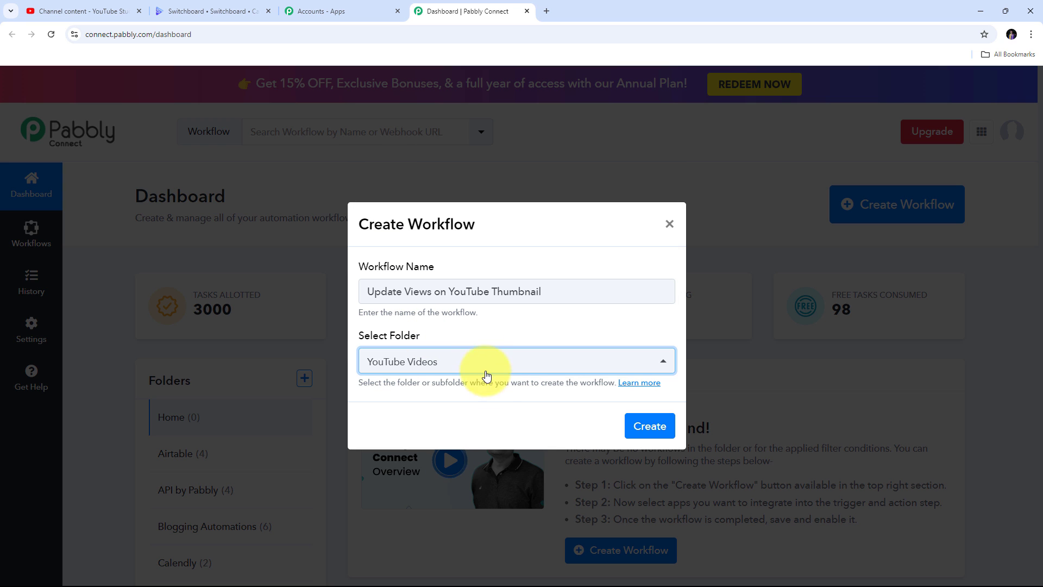
left_click(628, 429)
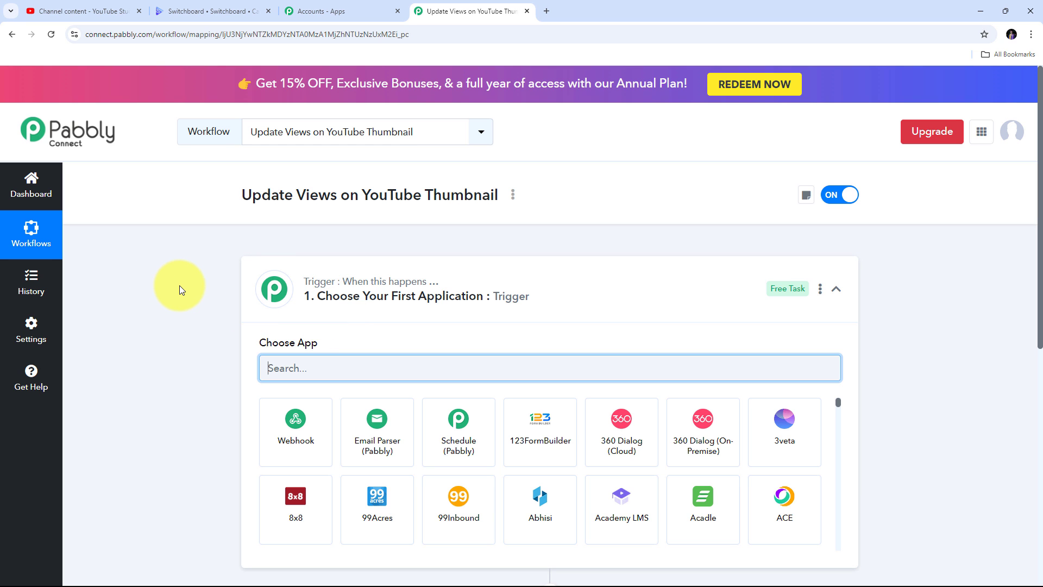
Choose Schedule (Pabbly) as the trigger application with Schedule Workflow as its trigger event.
scroll(179, 285, "down", 3)
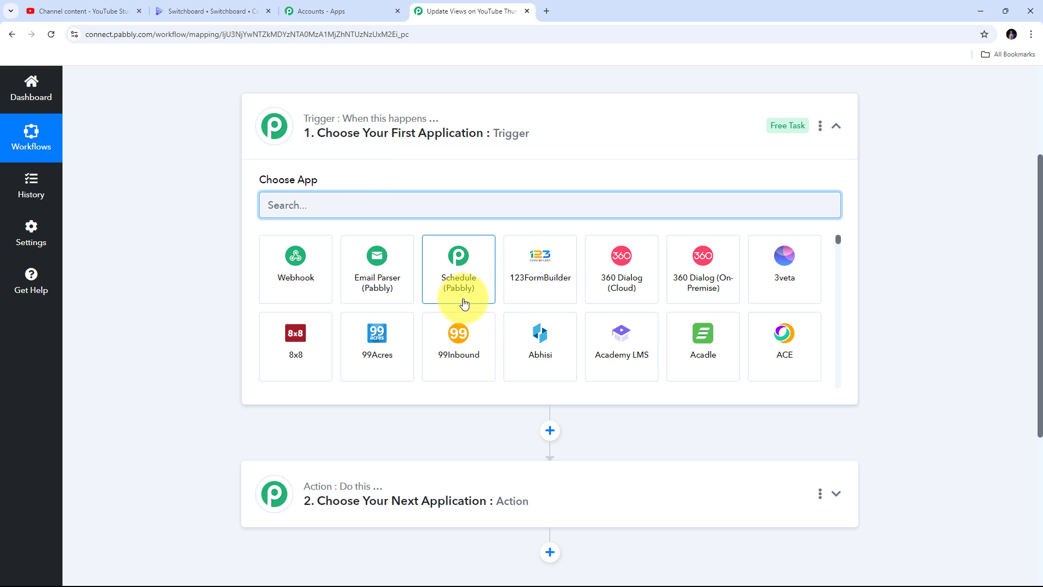
left_click(459, 268)
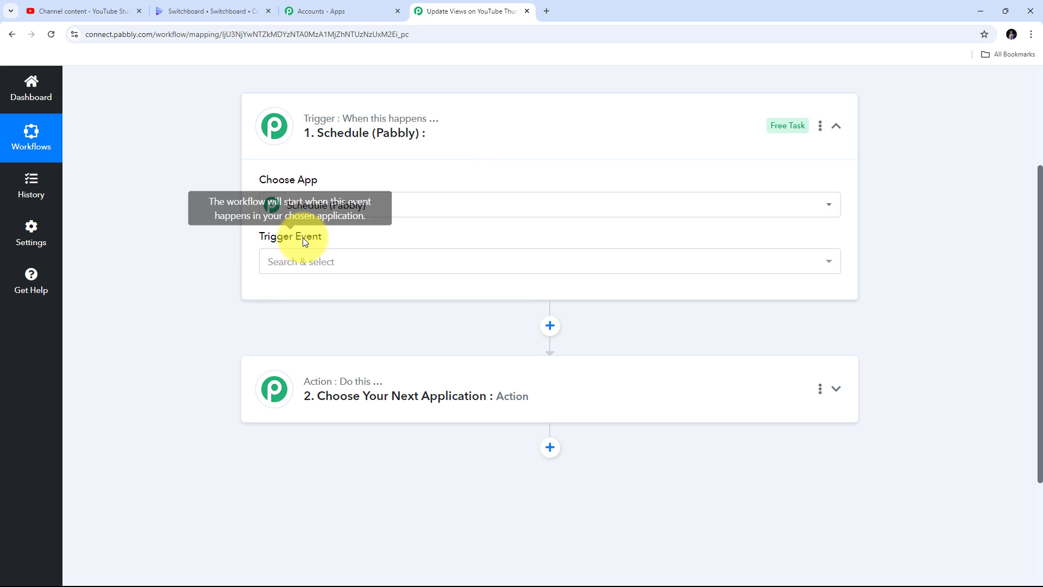
left_click(640, 268)
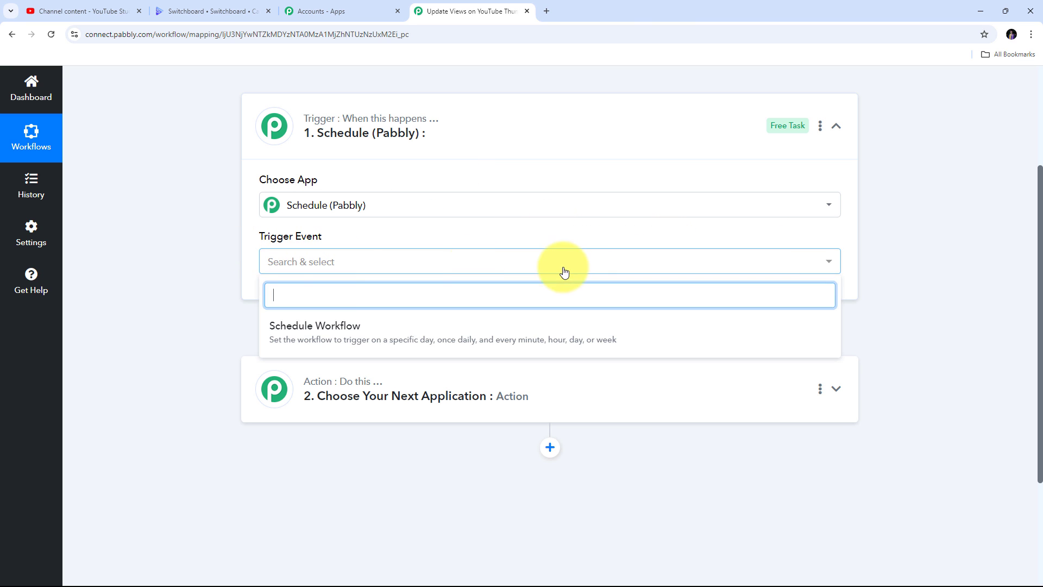
left_click(340, 333)
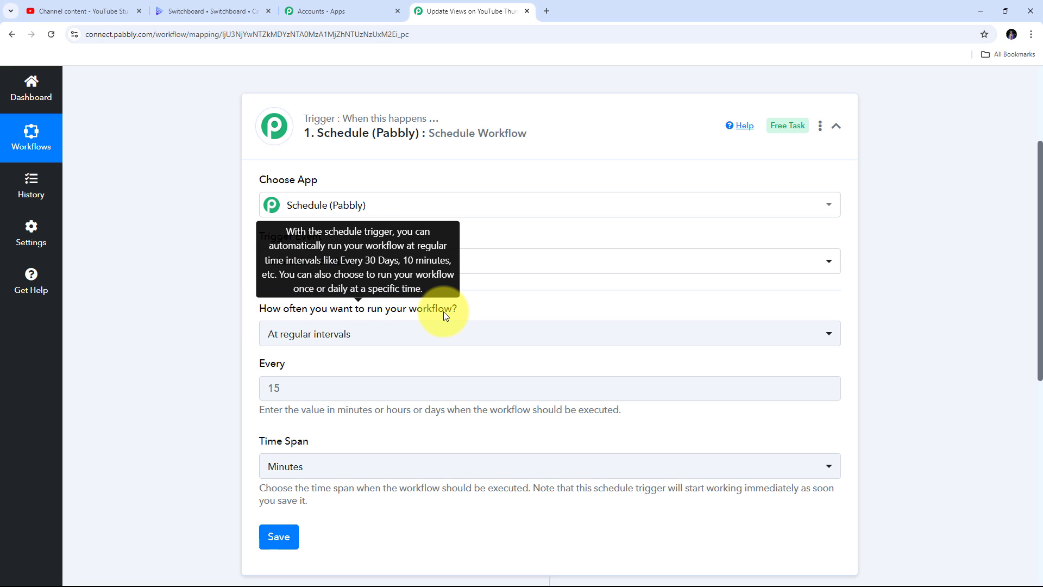
Set the schedule trigger to run at regular intervals, every 7 days.
left_click(523, 335)
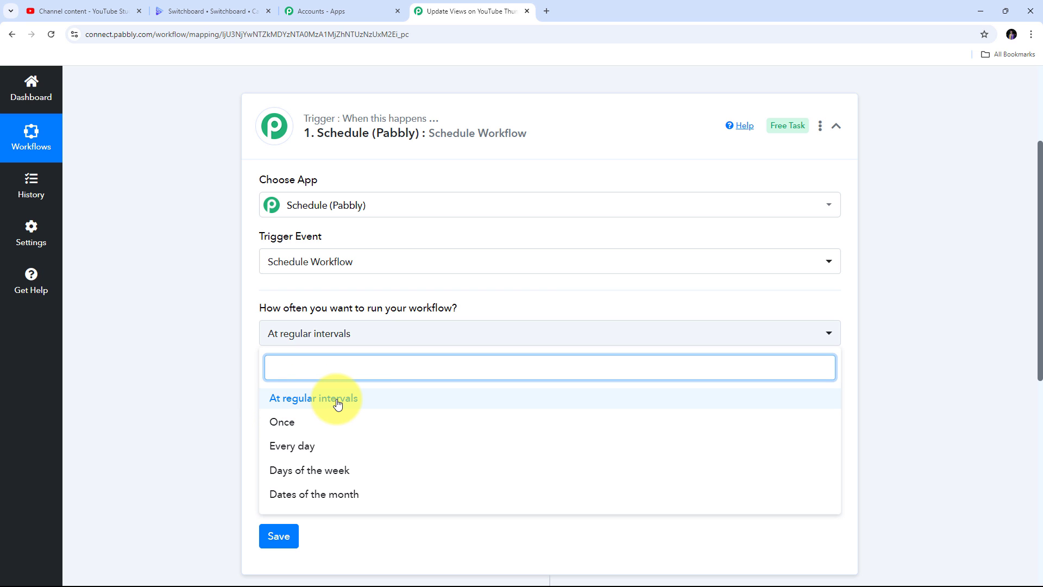
left_click(320, 404)
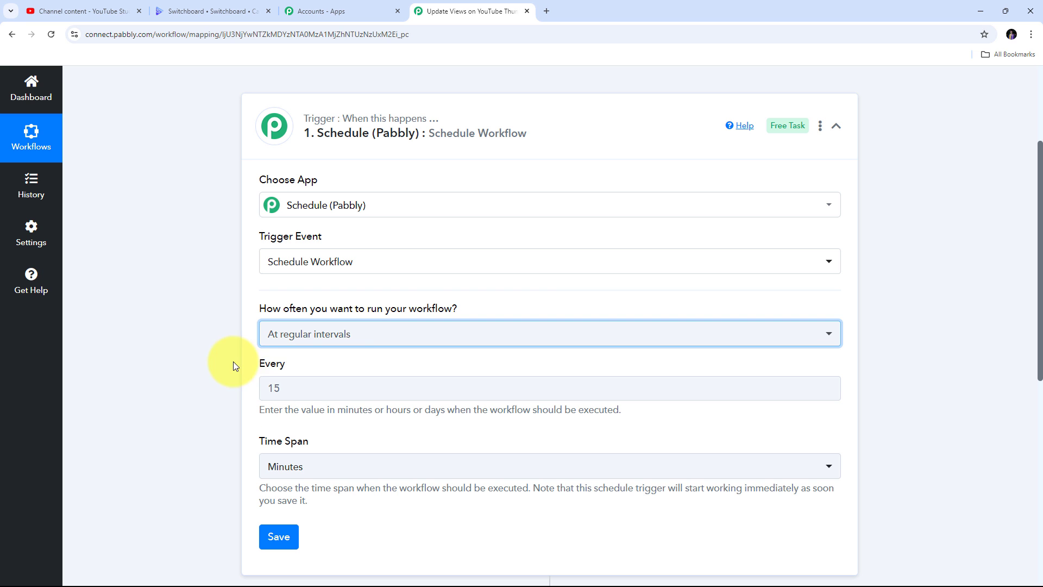
scroll(337, 330, "down", 1)
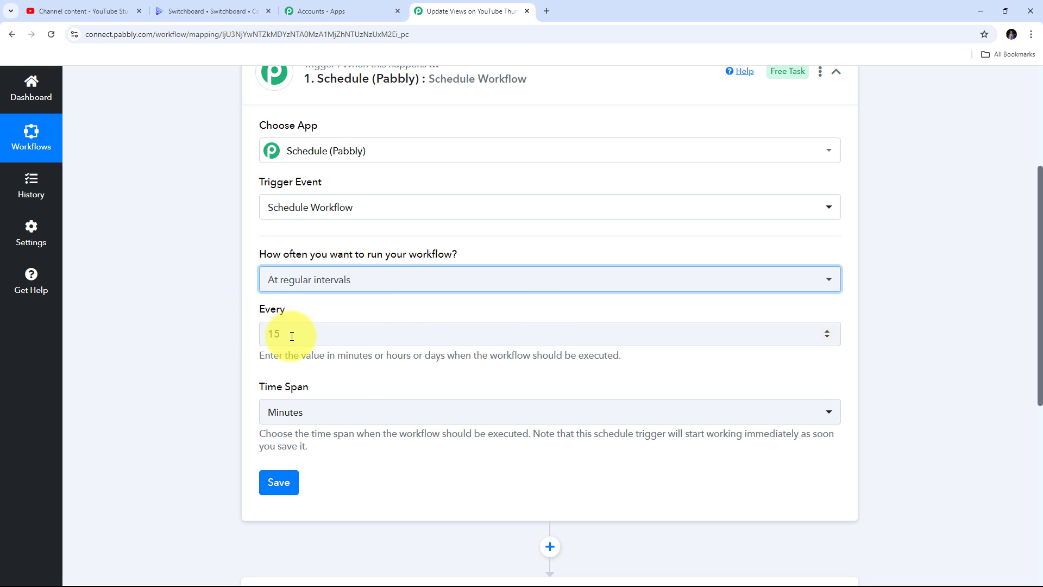
left_click(267, 333)
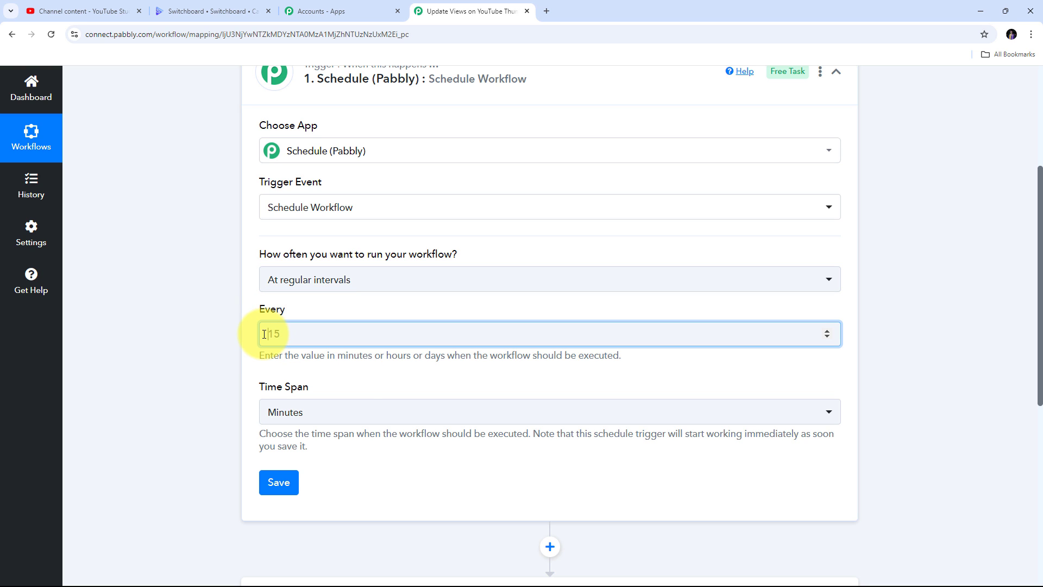
key("Delete")
key("Delete")
type("7")
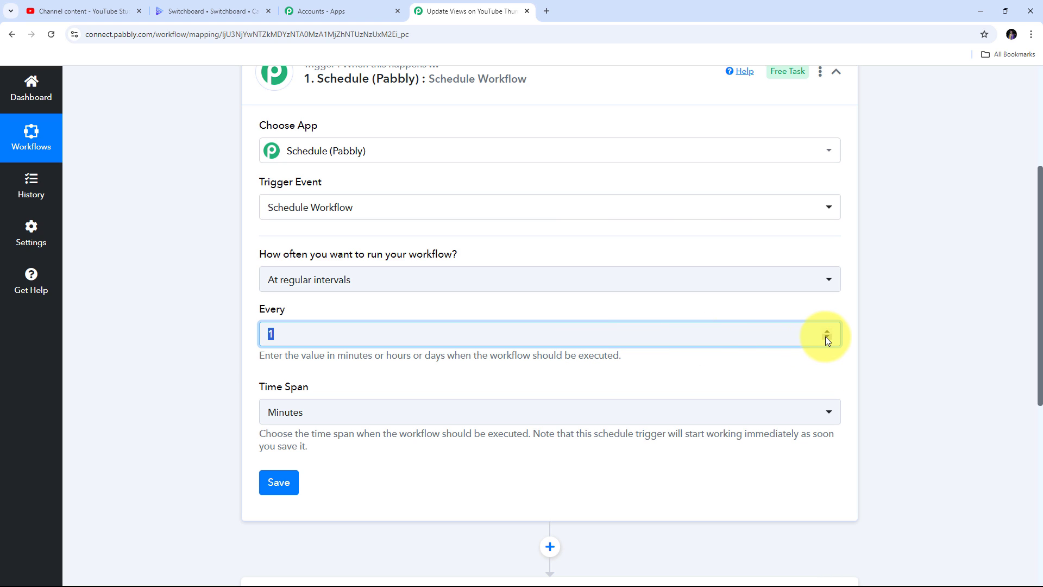
left_click(263, 360)
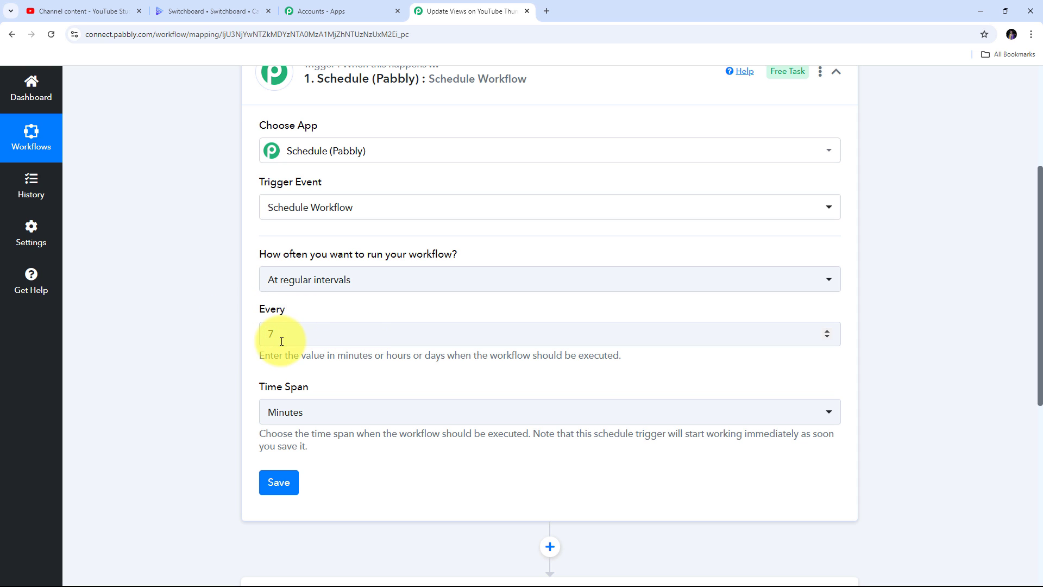
scroll(455, 356, "down", 1)
left_click(455, 359)
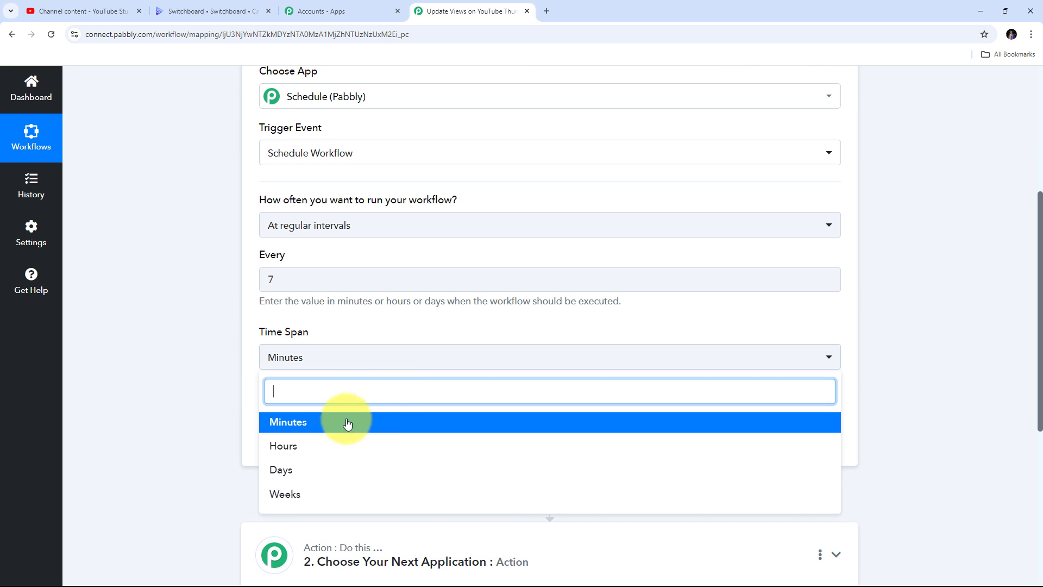
left_click(302, 471)
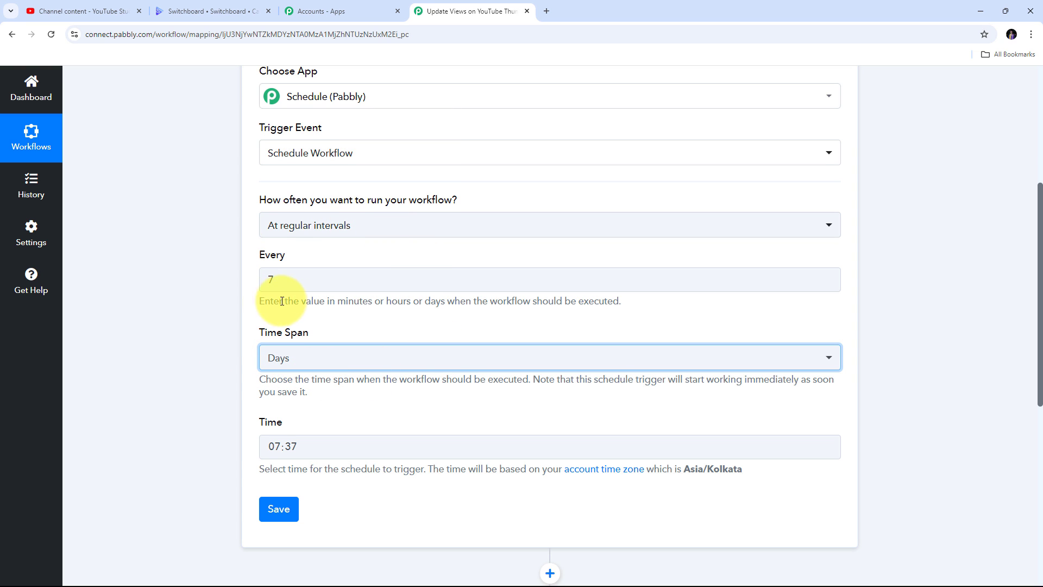
Set the schedule's trigger time to 12:00, save the trigger, and check the received response.
scroll(322, 302, "down", 1)
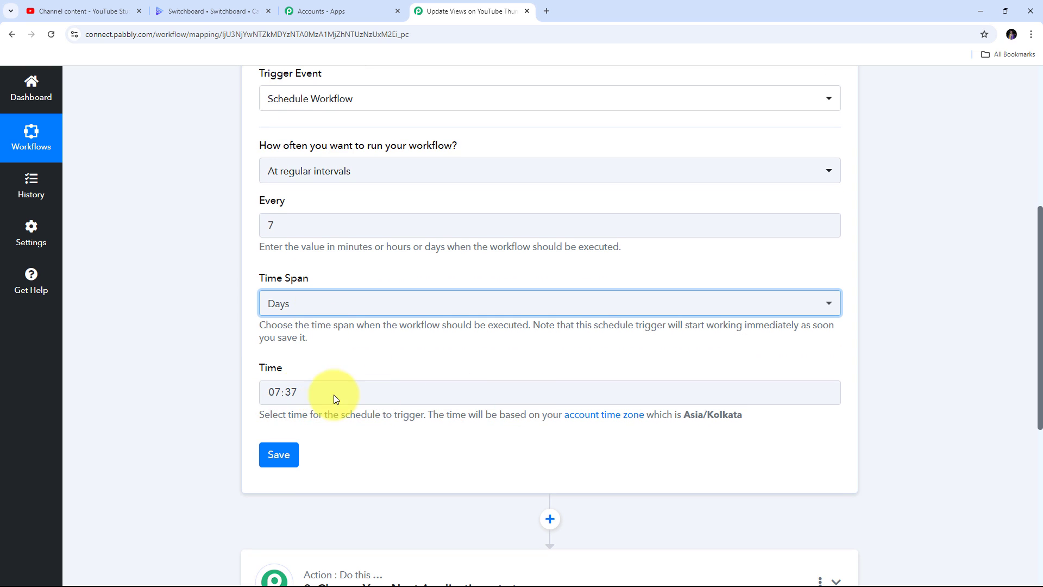
left_click(284, 392)
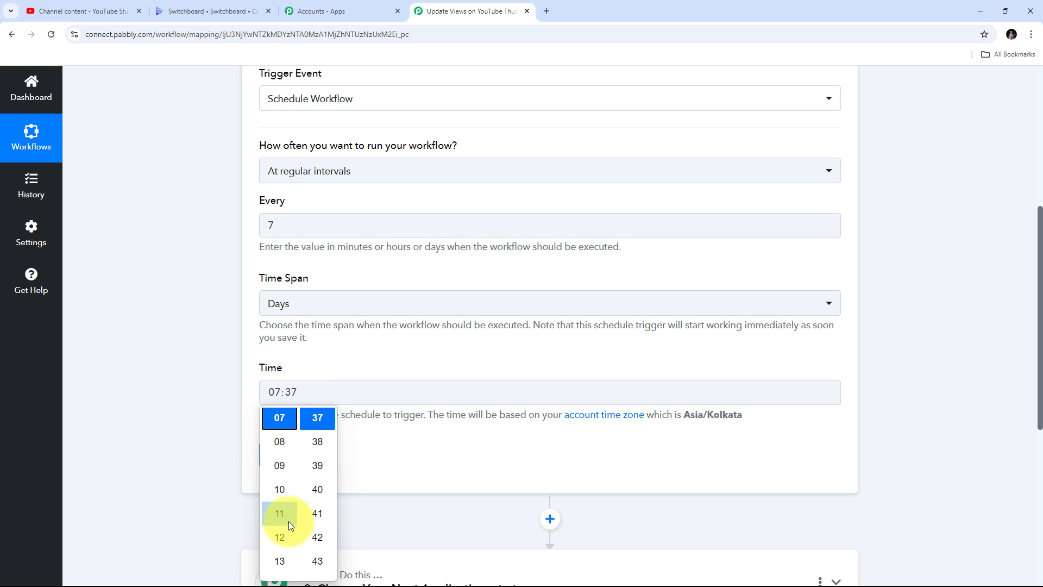
left_click(279, 538)
scroll(326, 499, "down", 1)
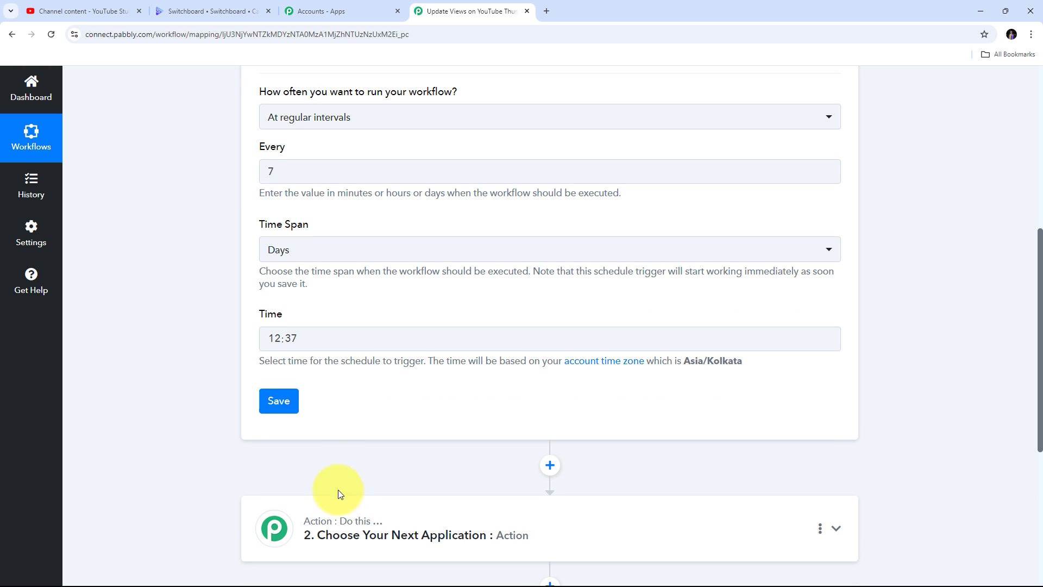
left_click(288, 330)
left_click(280, 342)
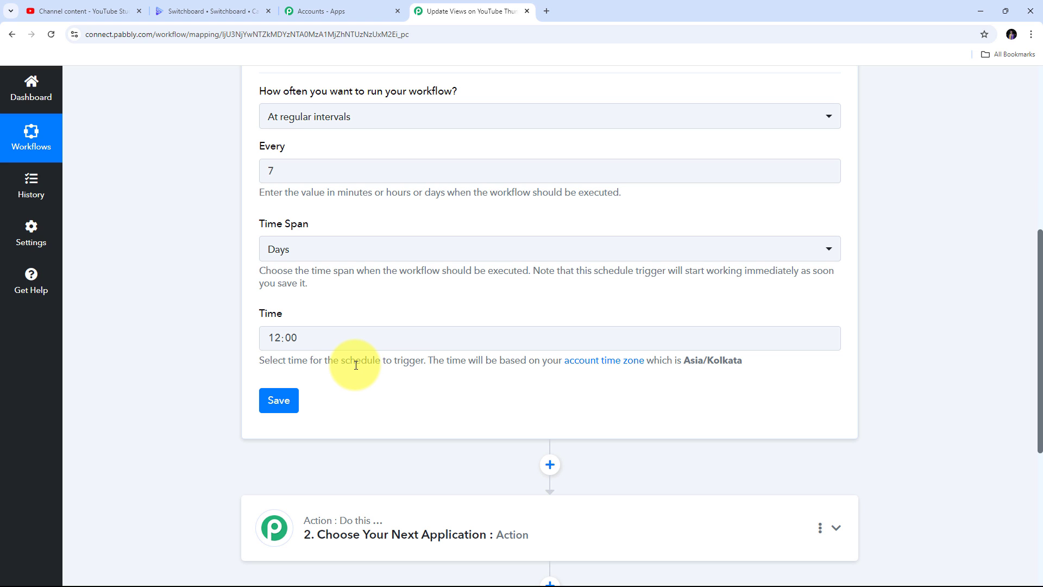
left_click(275, 414)
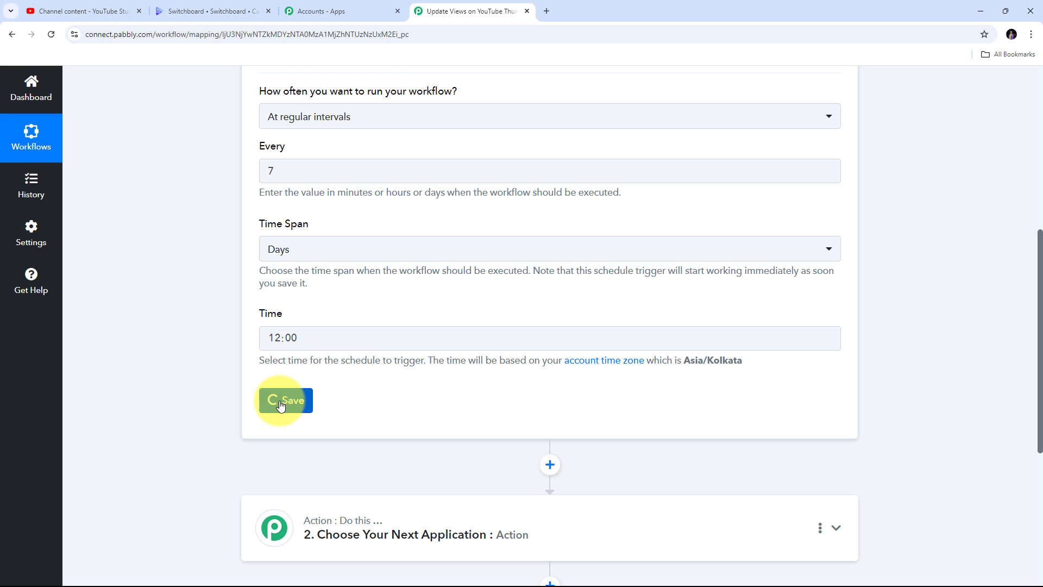
scroll(510, 362, "down", 2)
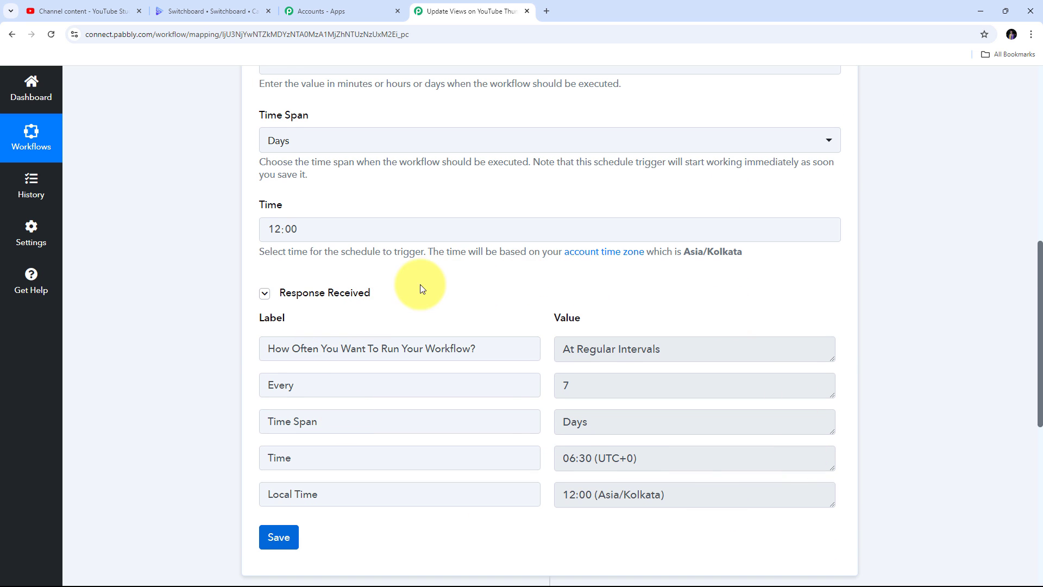
Choose YouTube as the workflow's next action application with List Video by ID as its action event.
scroll(419, 284, "down", 2)
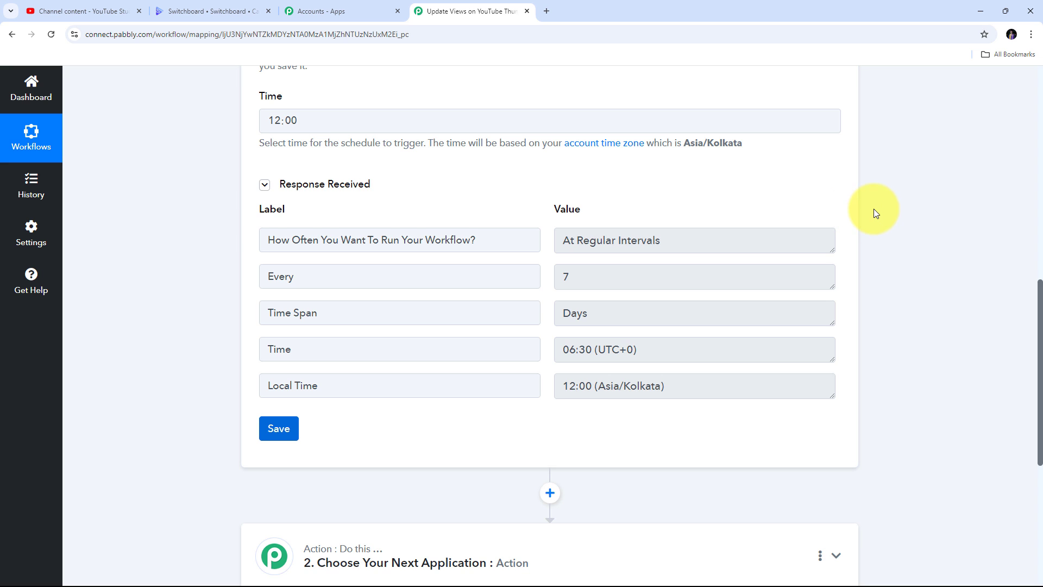
scroll(873, 209, "down", 3)
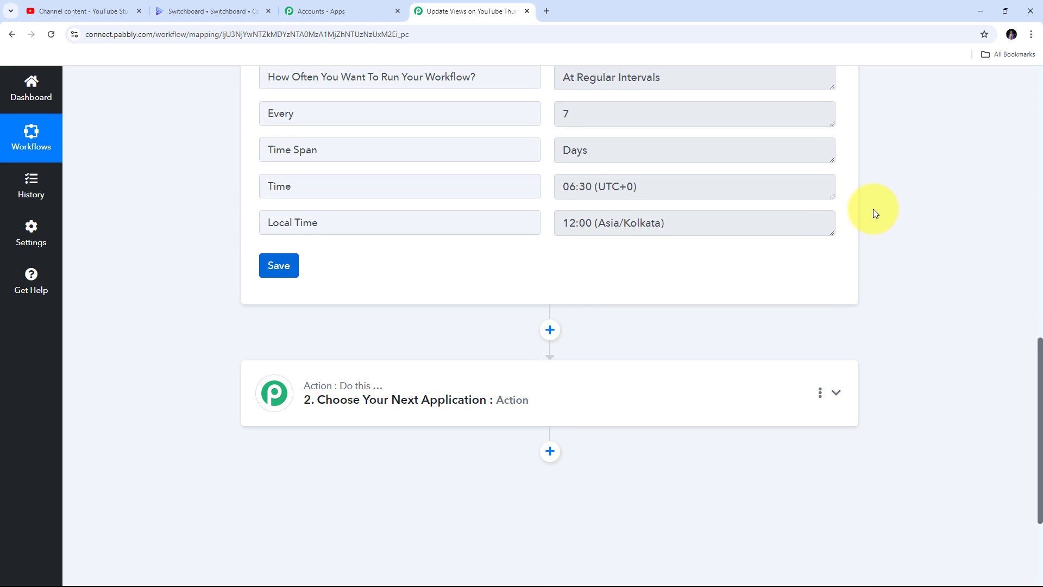
left_click(837, 392)
scroll(306, 341, "up", 4)
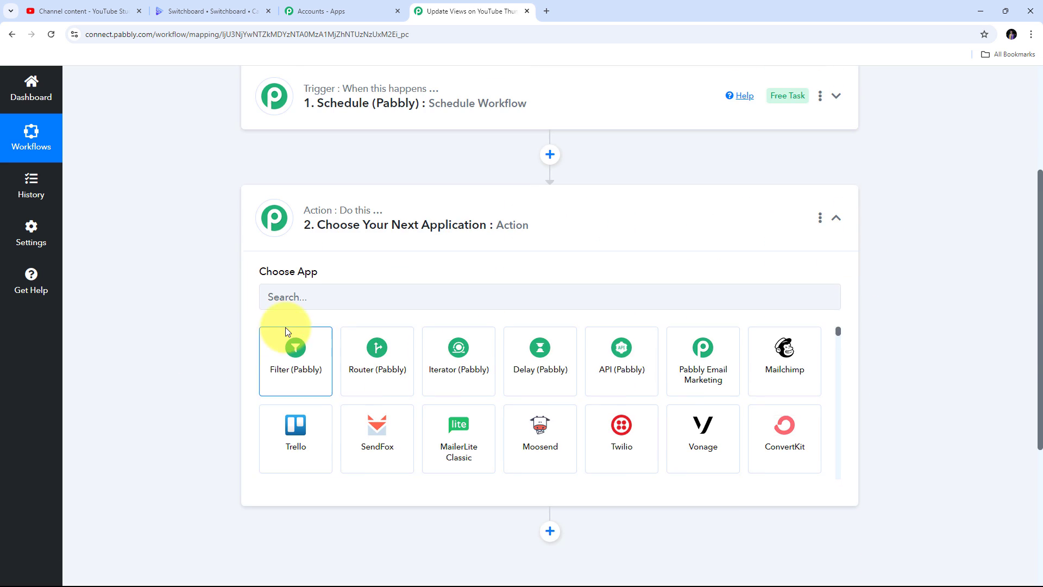
left_click(304, 306)
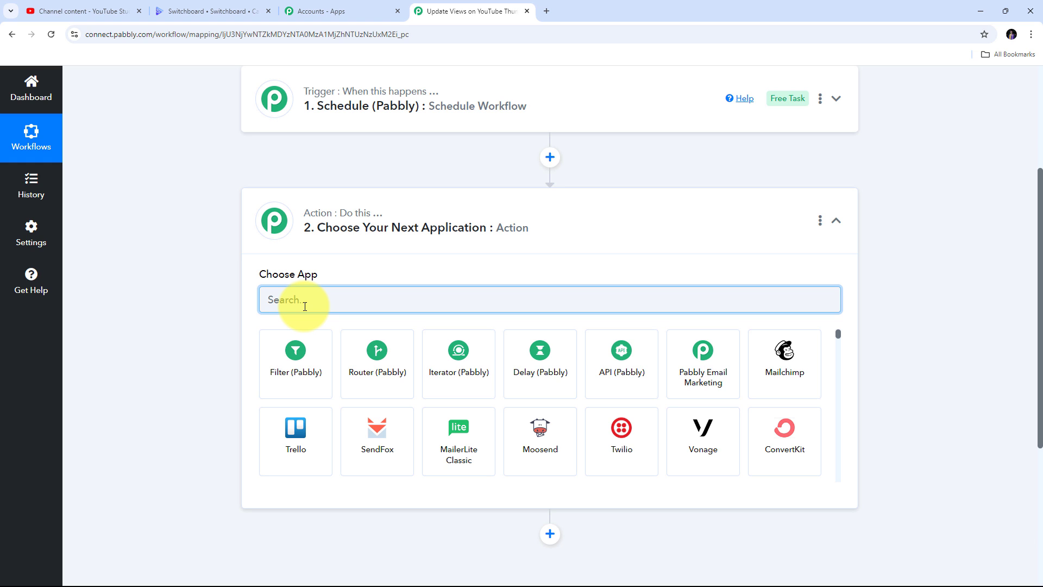
type("Youtube")
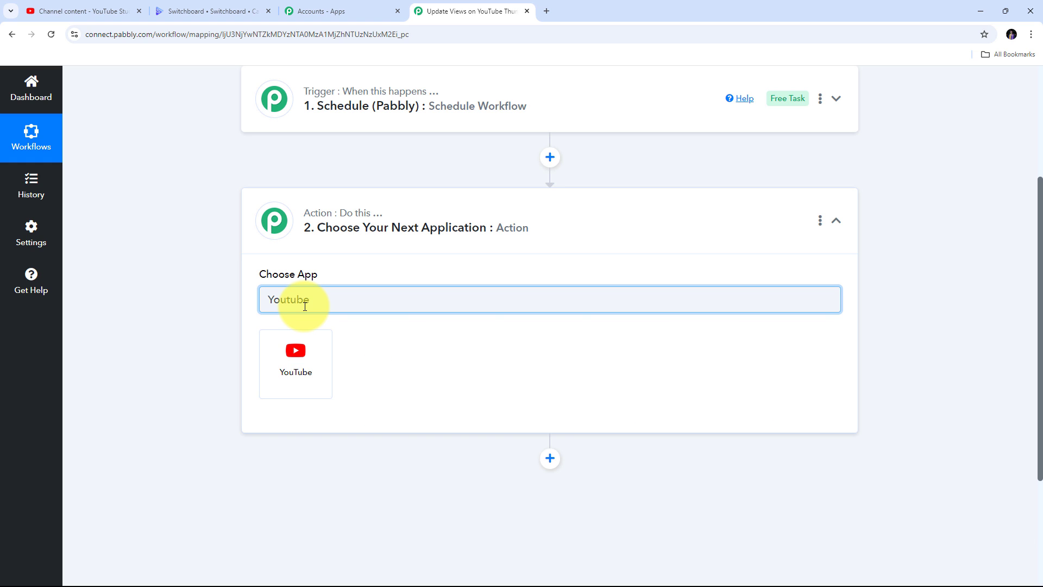
left_click(302, 365)
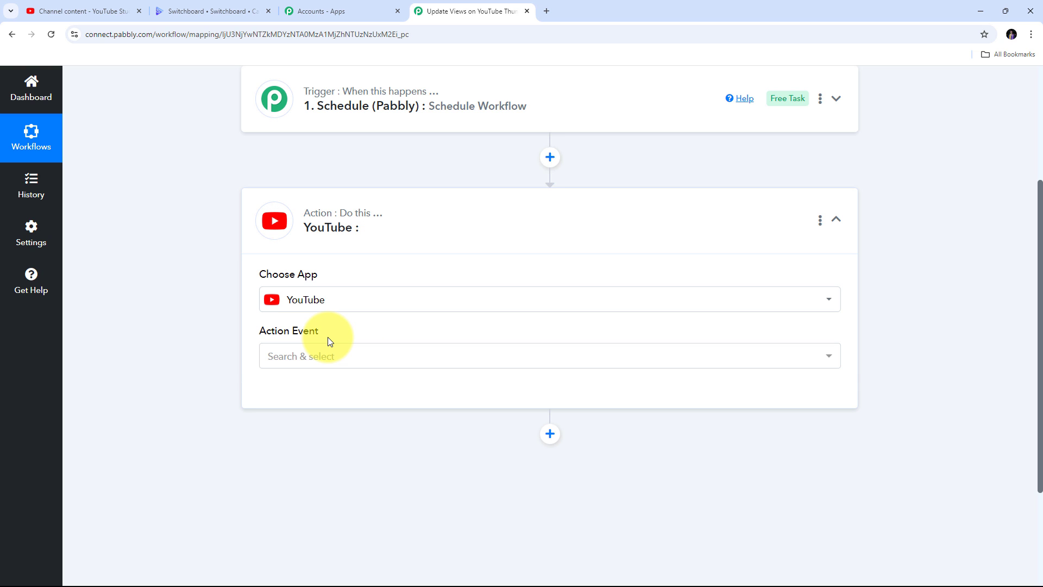
left_click(408, 354)
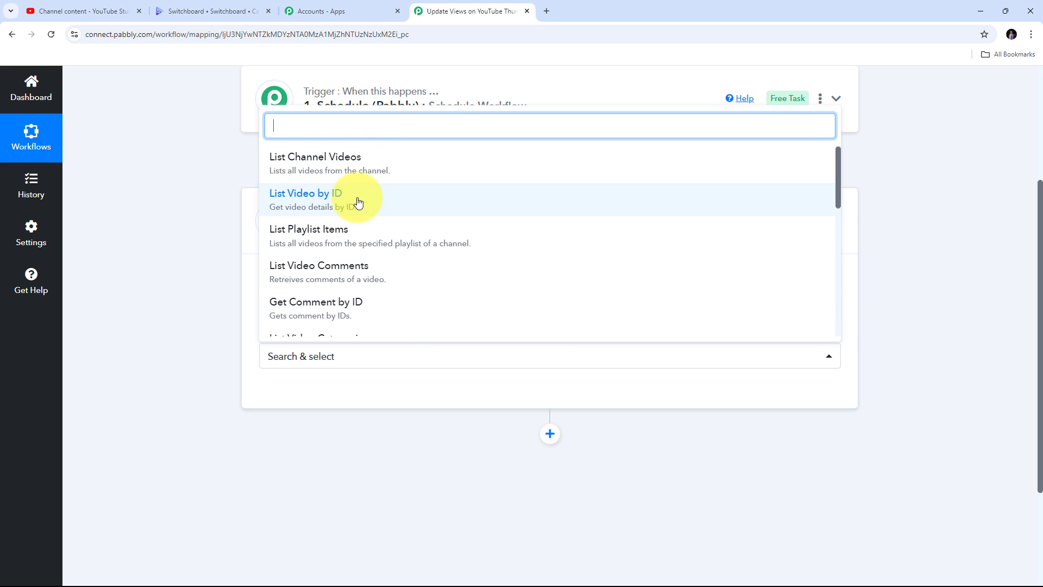
left_click(324, 205)
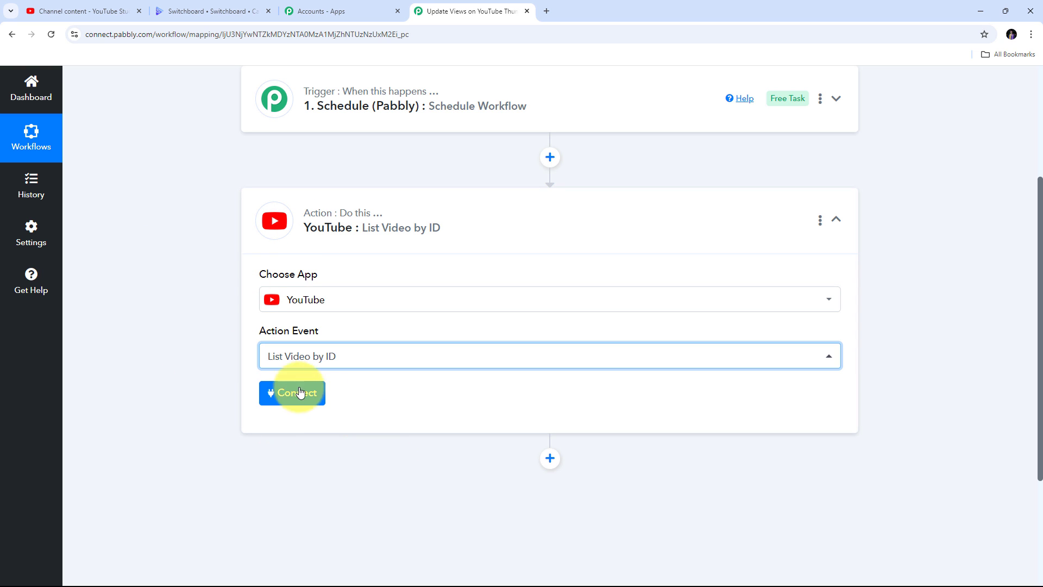
Connect the YouTube action through a new connection and authorize the channel's account.
left_click(283, 400)
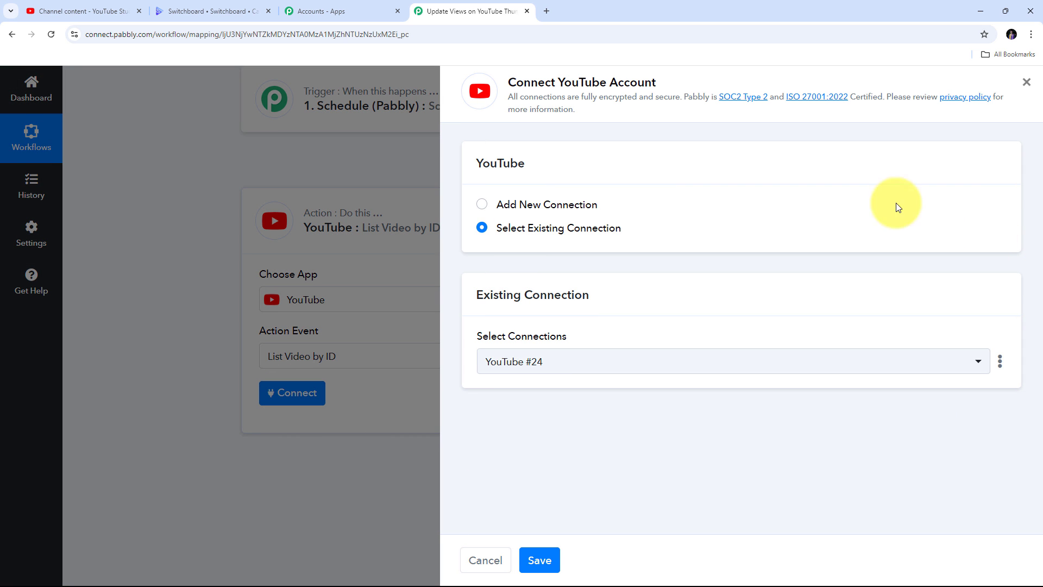
left_click(537, 206)
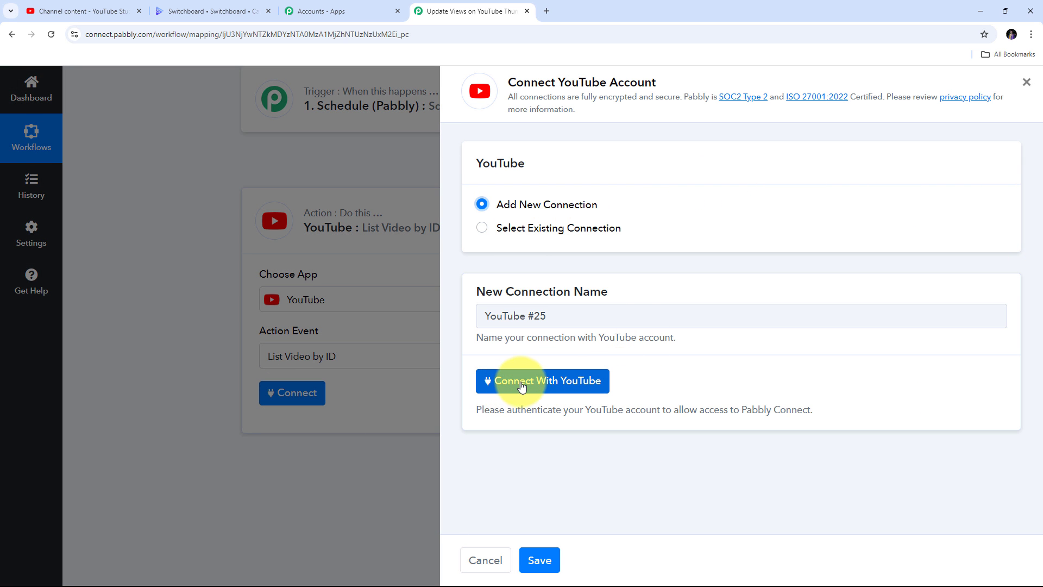
left_click(545, 384)
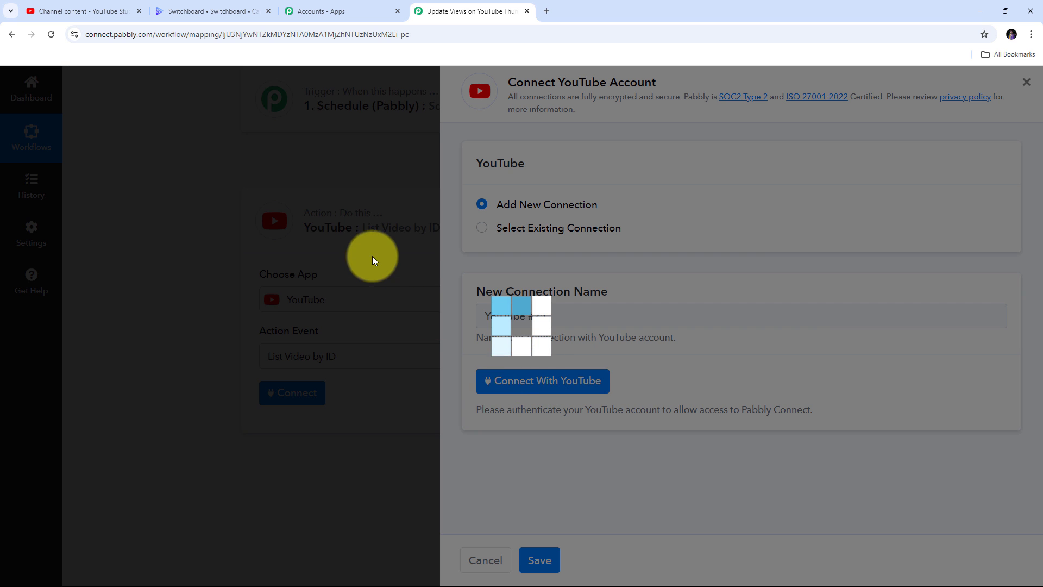
left_click(319, 289)
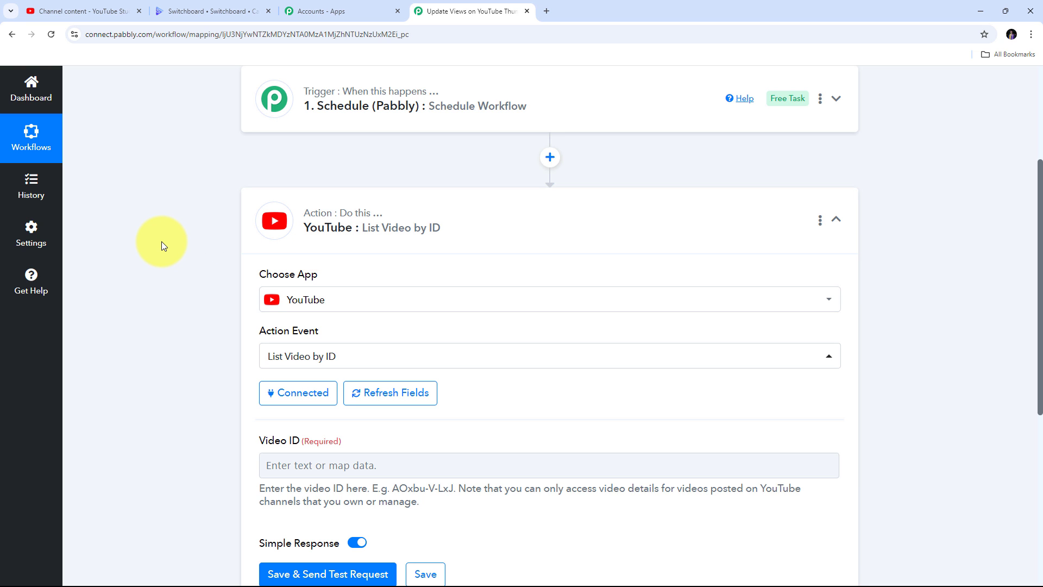
Switch to YouTube Studio, open the video "Automate your LinkedIn Posts with Perplexity AI", and copy its video ID from the page address.
scroll(466, 258, "down", 2)
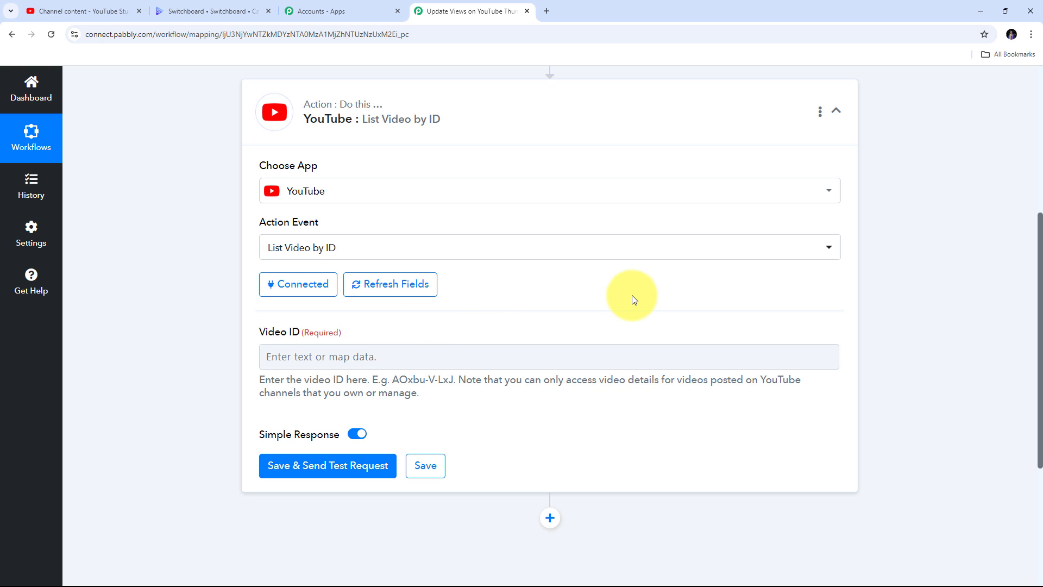
left_click(77, 13)
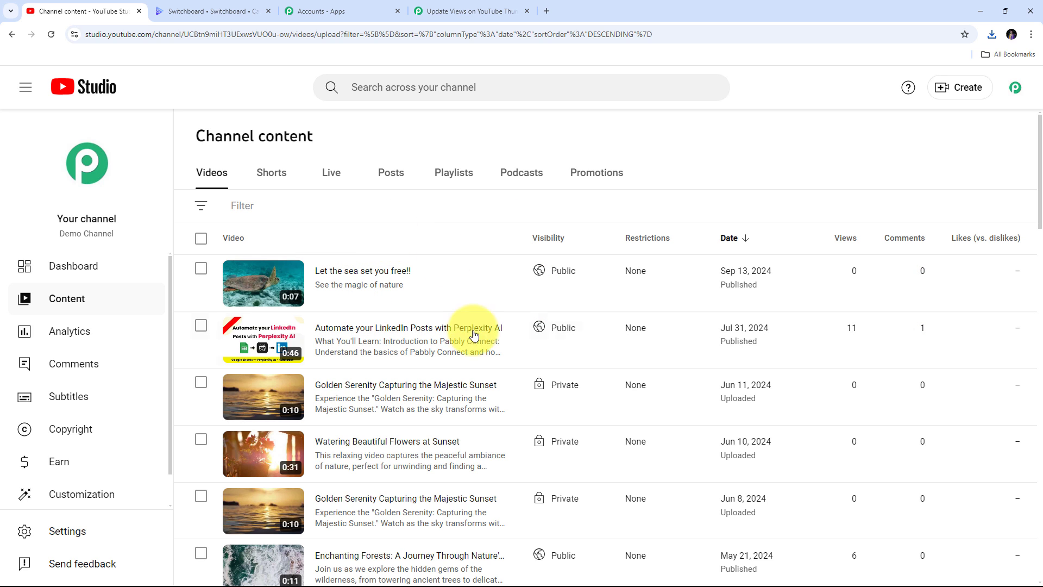
left_click(414, 331)
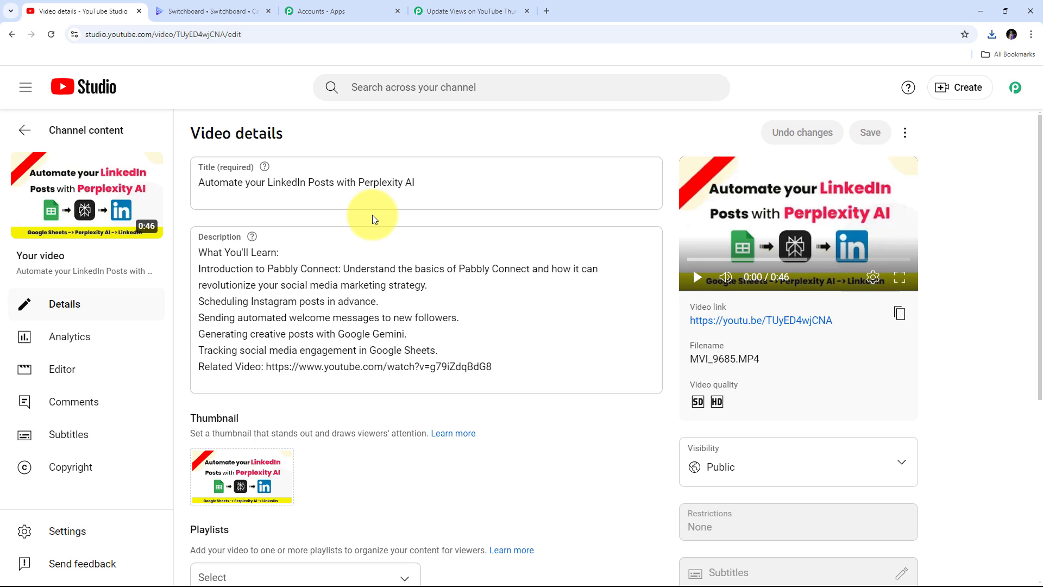
left_click(277, 37)
left_click(274, 36)
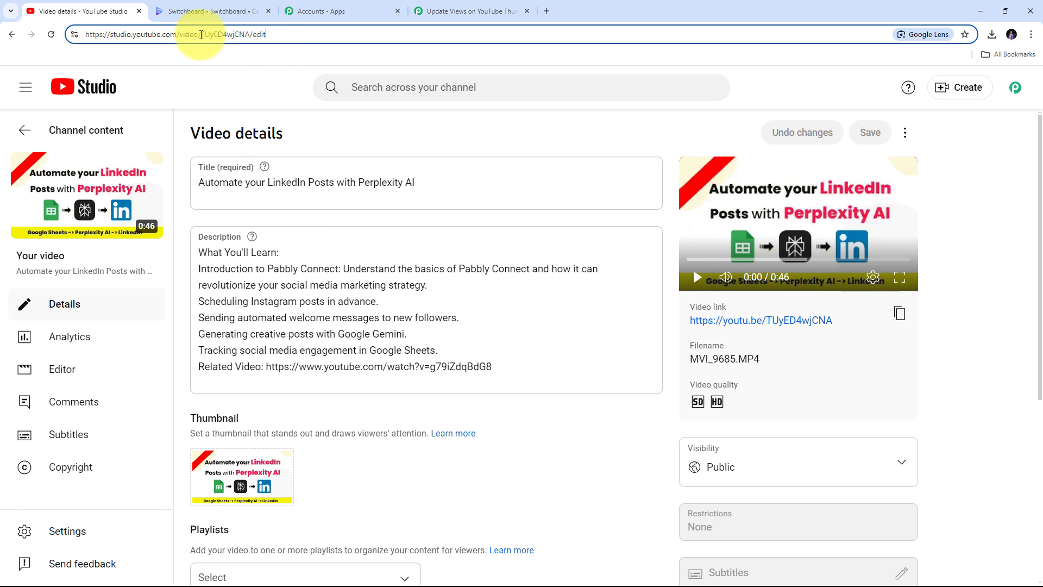
left_click_drag(201, 34, 250, 33)
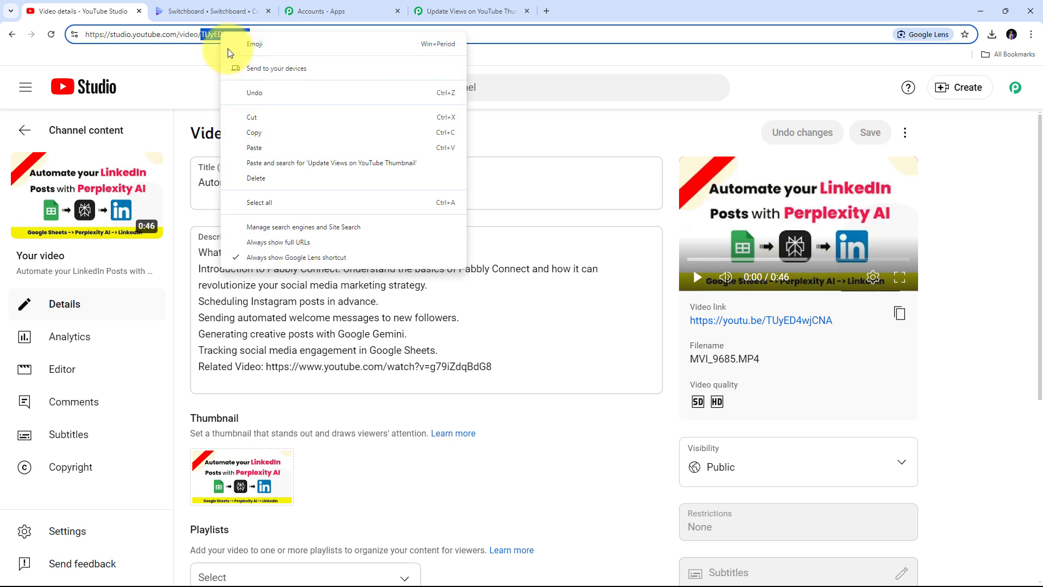
right_click(222, 35)
left_click(263, 132)
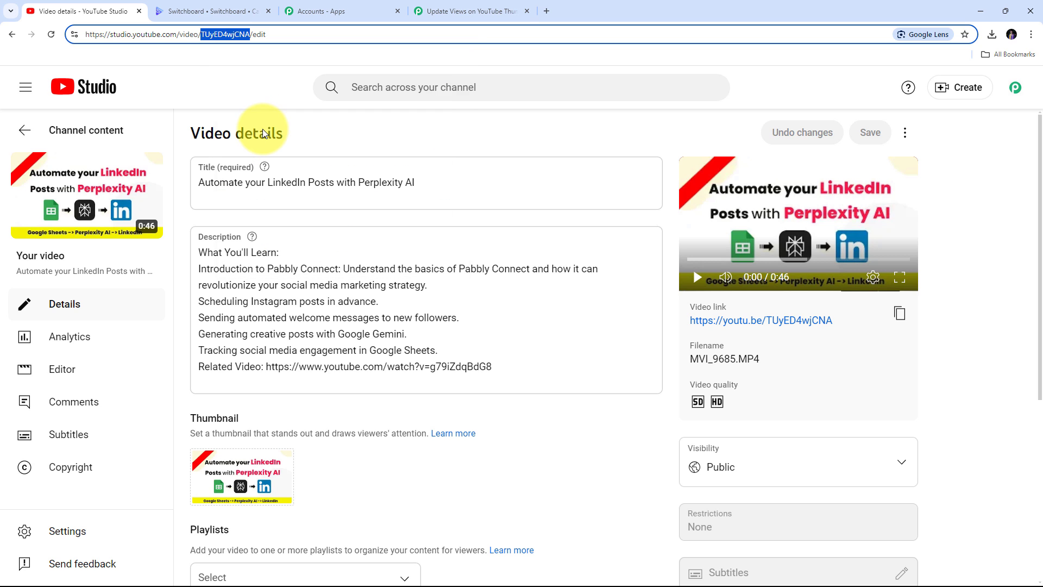
Back in Pabbly Connect, set the action's Video ID to TUyED4wjCNA, then save and send a test request.
left_click(477, 9)
left_click(309, 355)
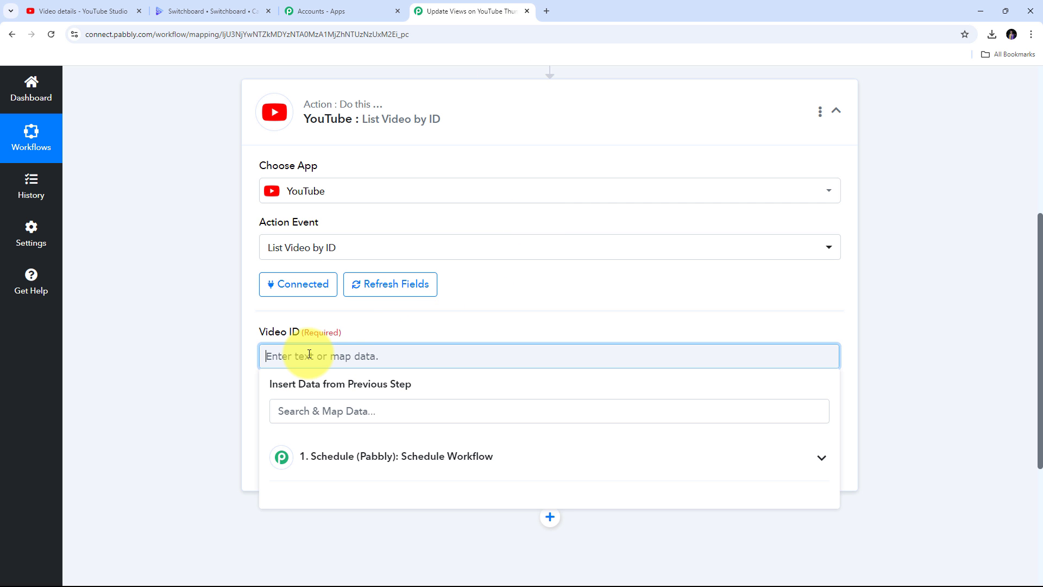
right_click(319, 363)
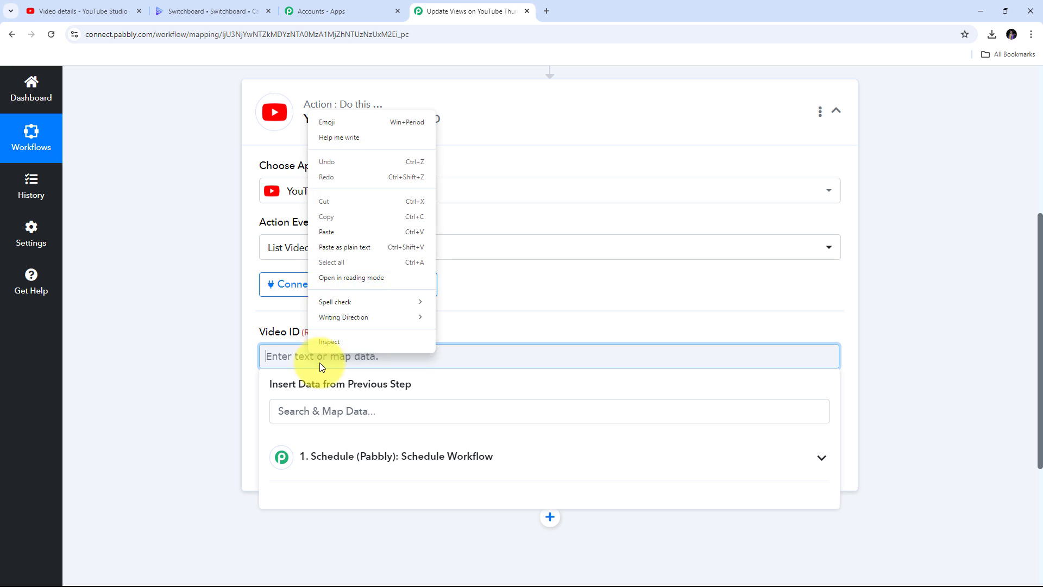
left_click(330, 231)
left_click(331, 321)
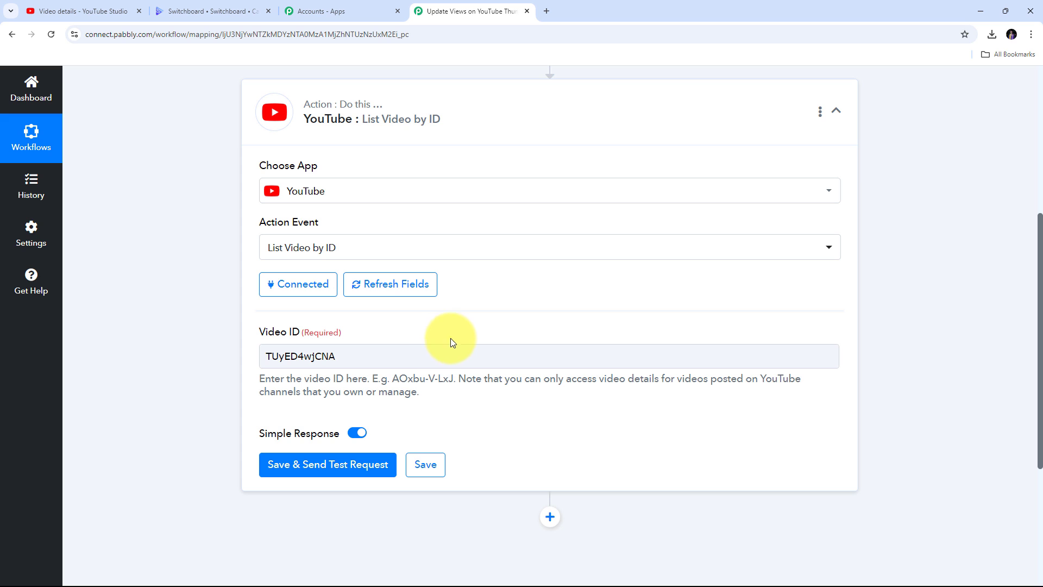
scroll(491, 333, "down", 2)
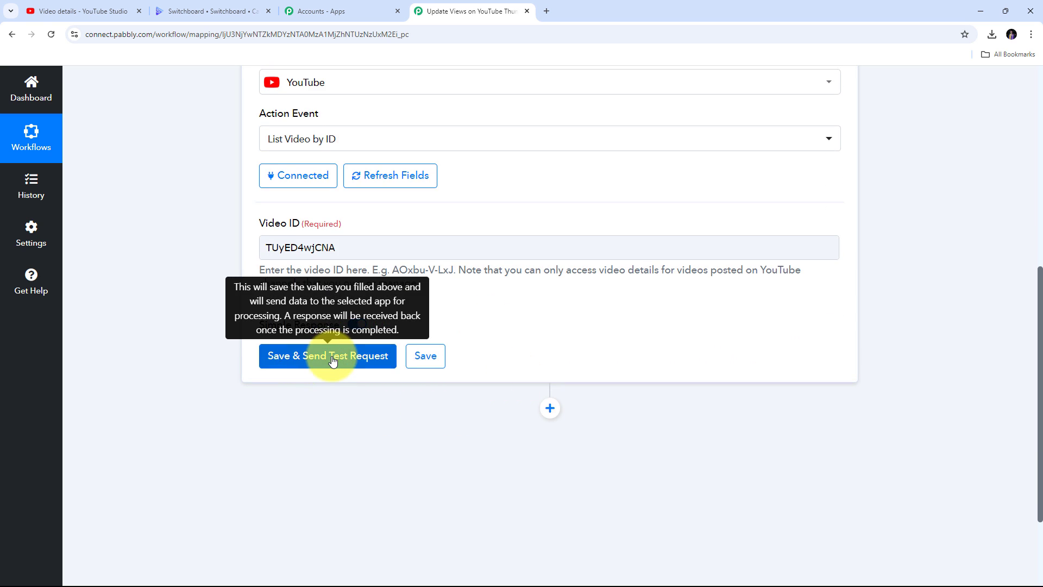
left_click(332, 360)
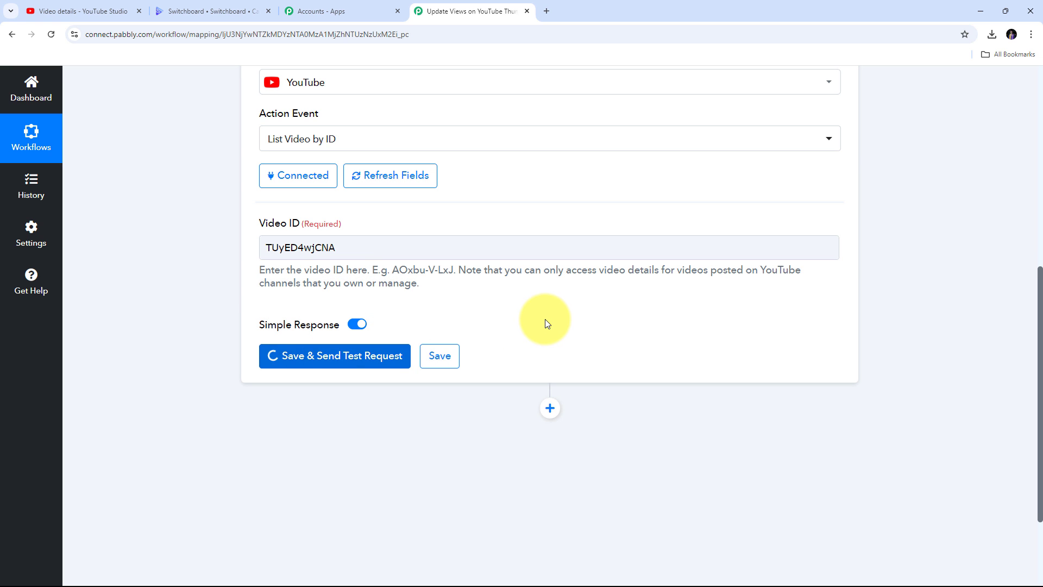
Examine the received response for the video's title, description, thumbnail URLs, and Items 0 Statistics ViewCount.
scroll(953, 296, "down", 2)
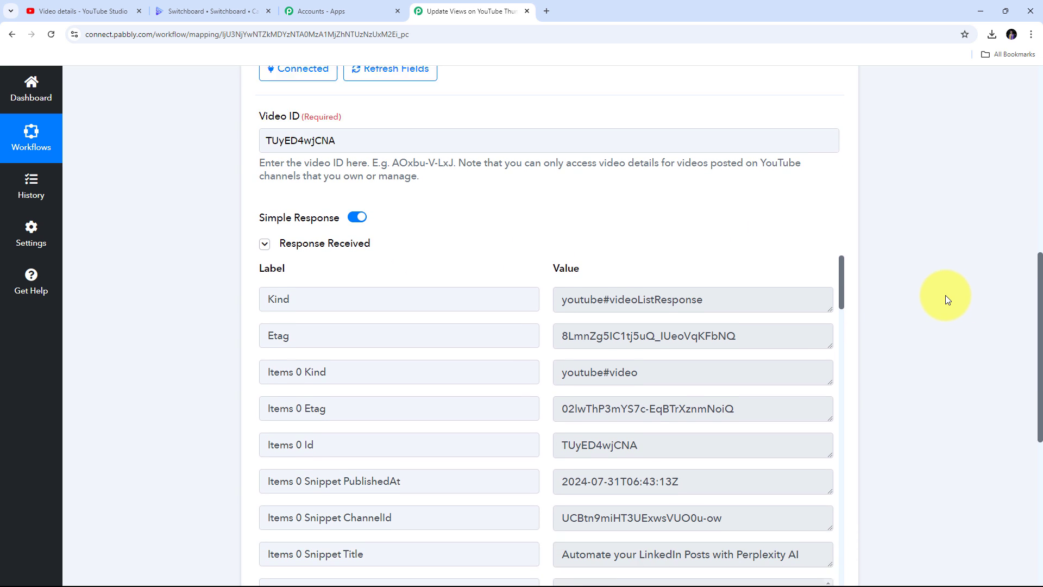
scroll(945, 295, "down", 1)
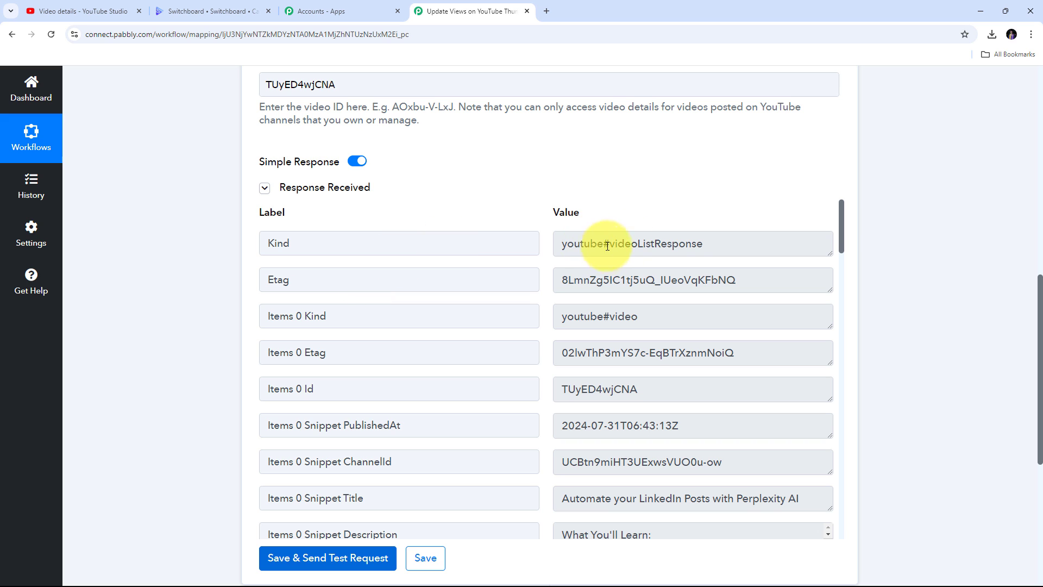
scroll(675, 279, "down", 2)
scroll(675, 282, "up", 2)
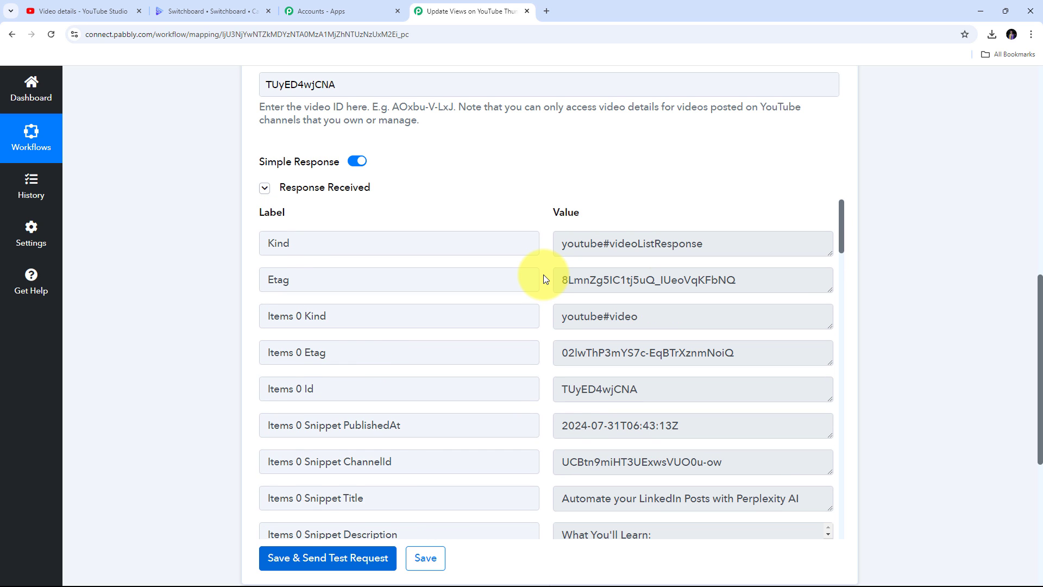
scroll(545, 279, "down", 3)
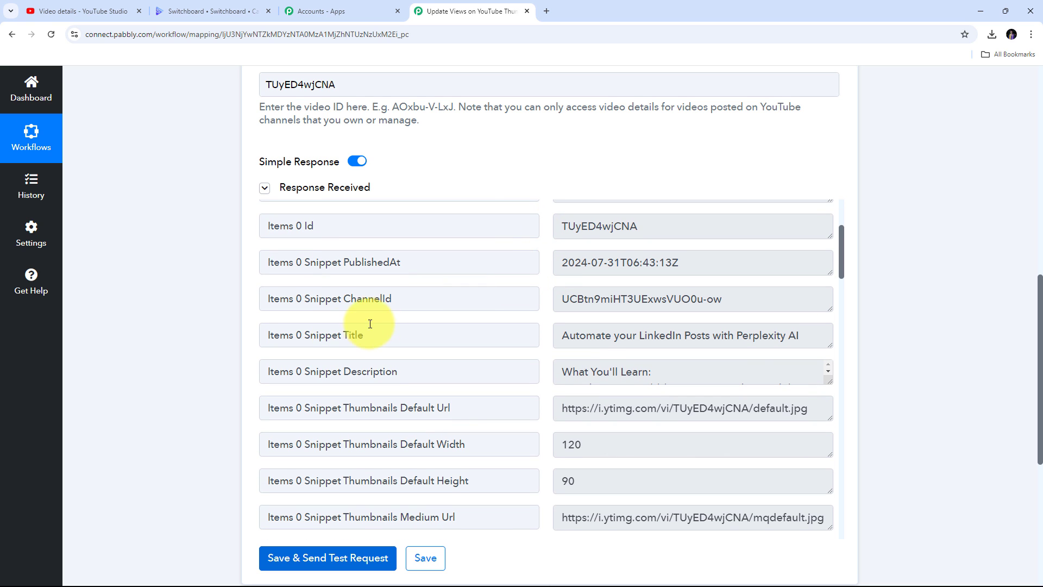
left_click_drag(829, 345, 829, 392)
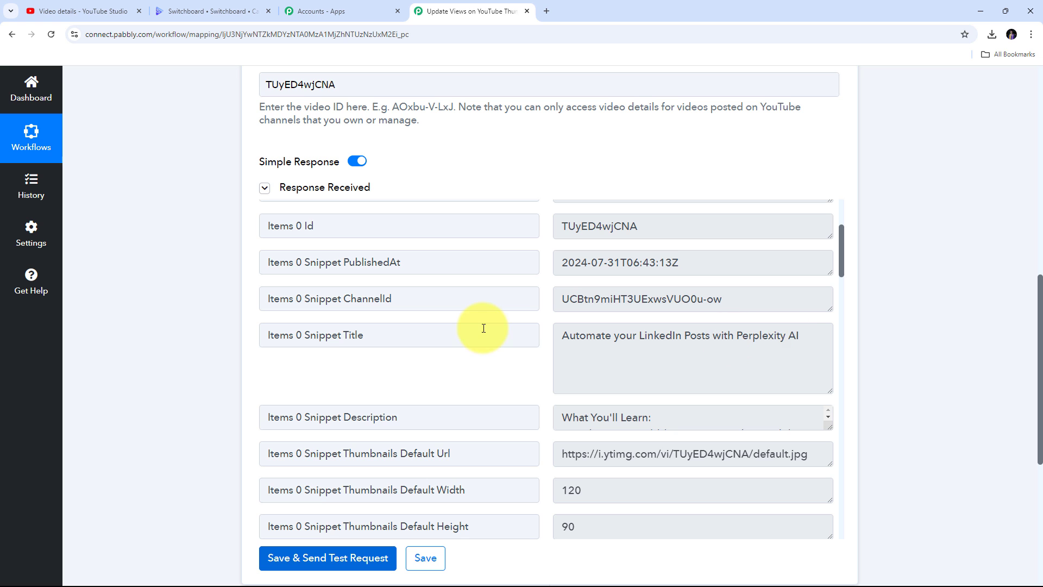
scroll(483, 330, "down", 1)
scroll(483, 329, "down", 1)
left_click_drag(828, 320, 823, 405)
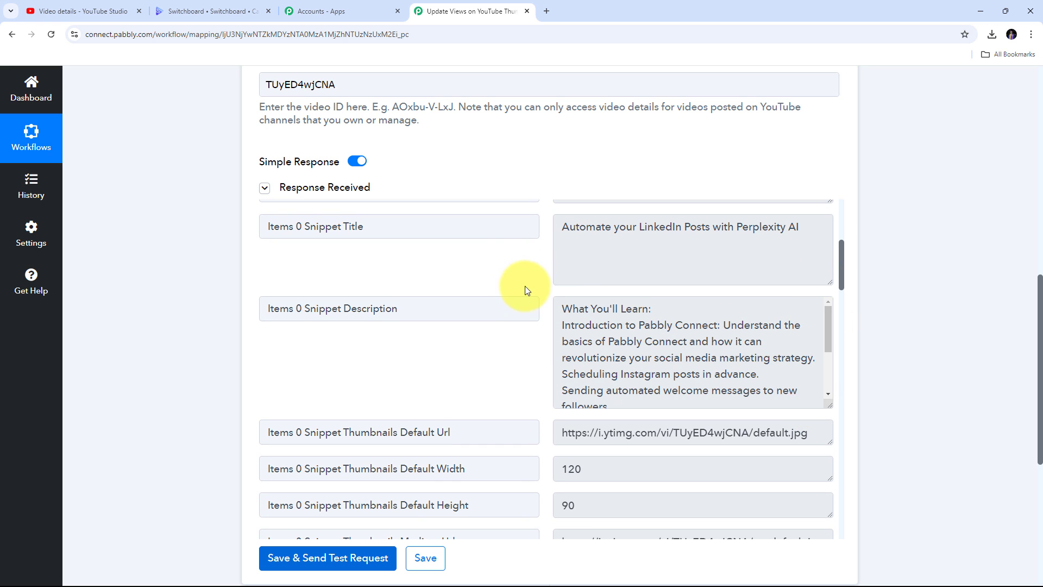
scroll(520, 288, "down", 2)
scroll(494, 290, "down", 6)
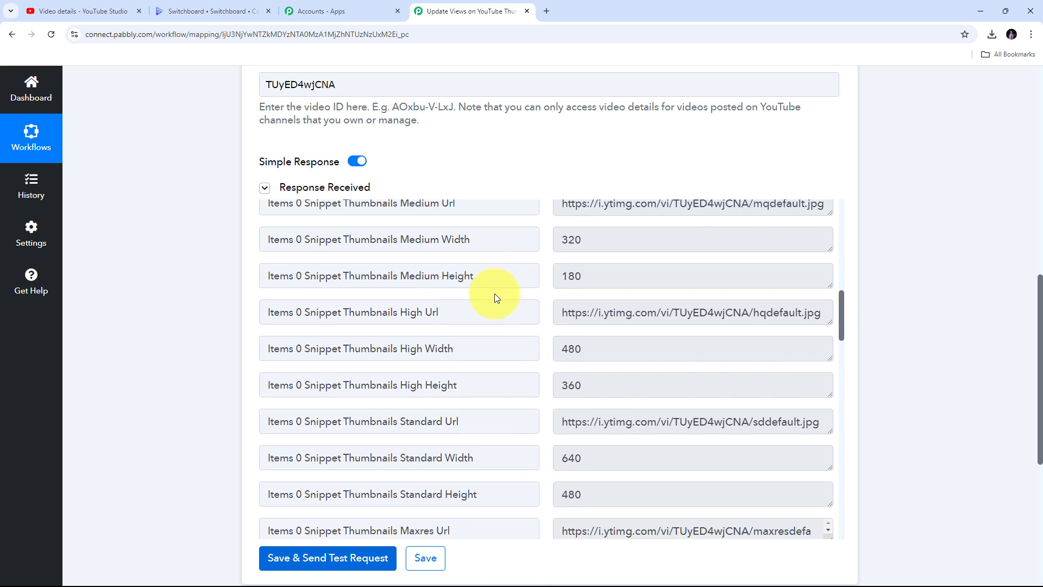
scroll(495, 297, "down", 3)
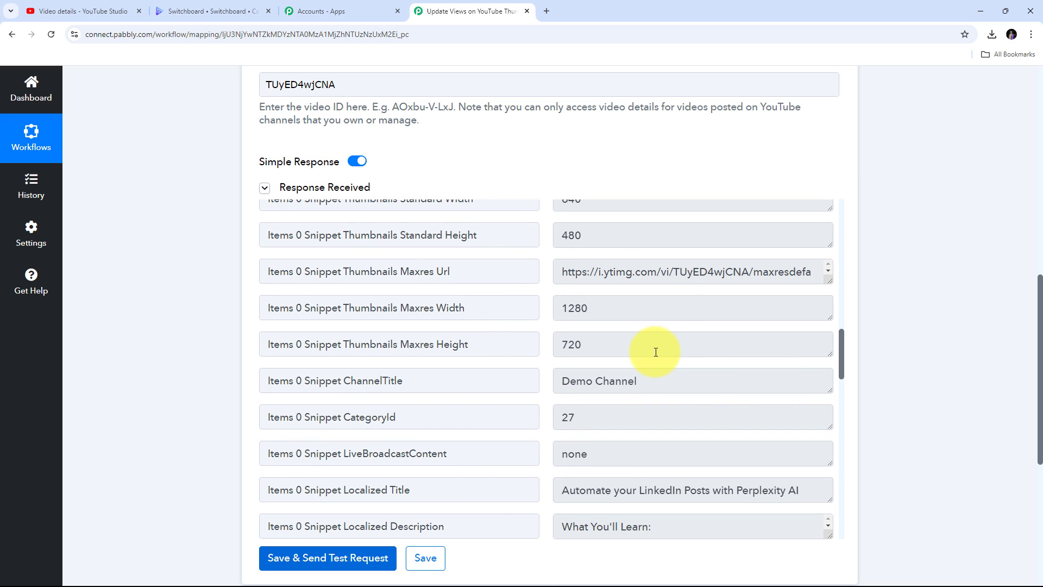
scroll(669, 296, "down", 10)
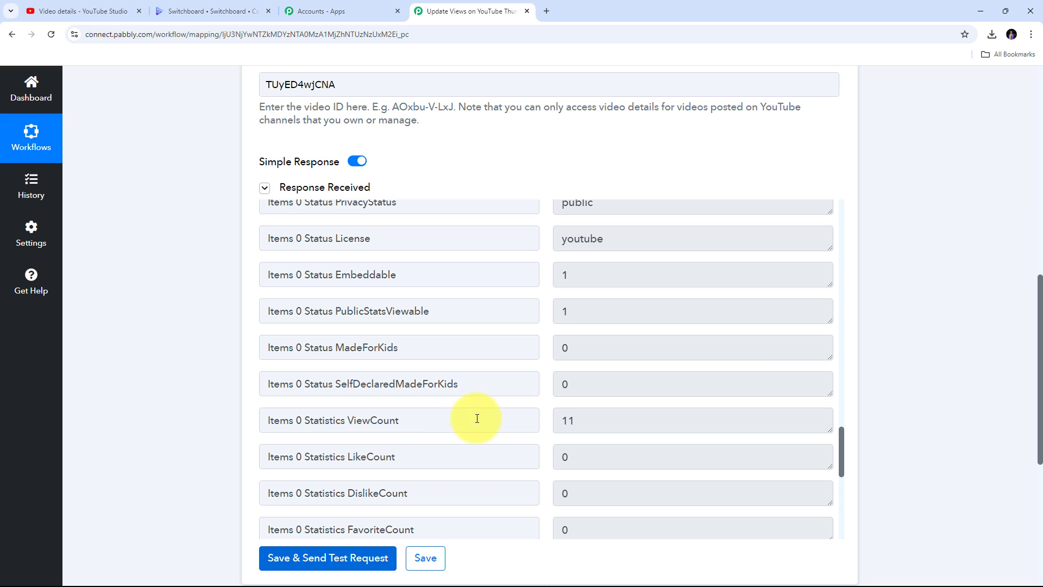
left_click_drag(616, 420, 547, 422)
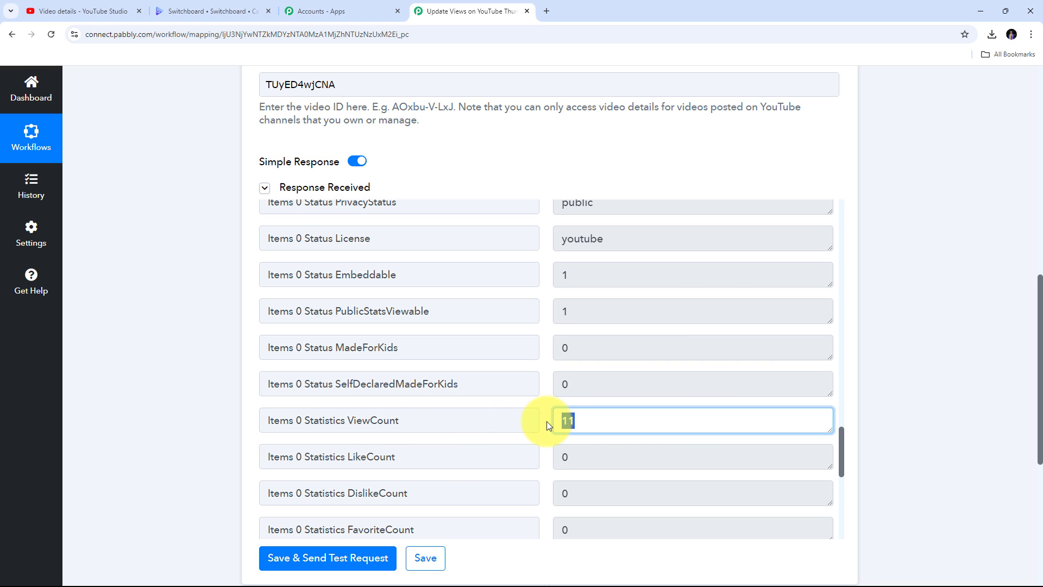
left_click(545, 384)
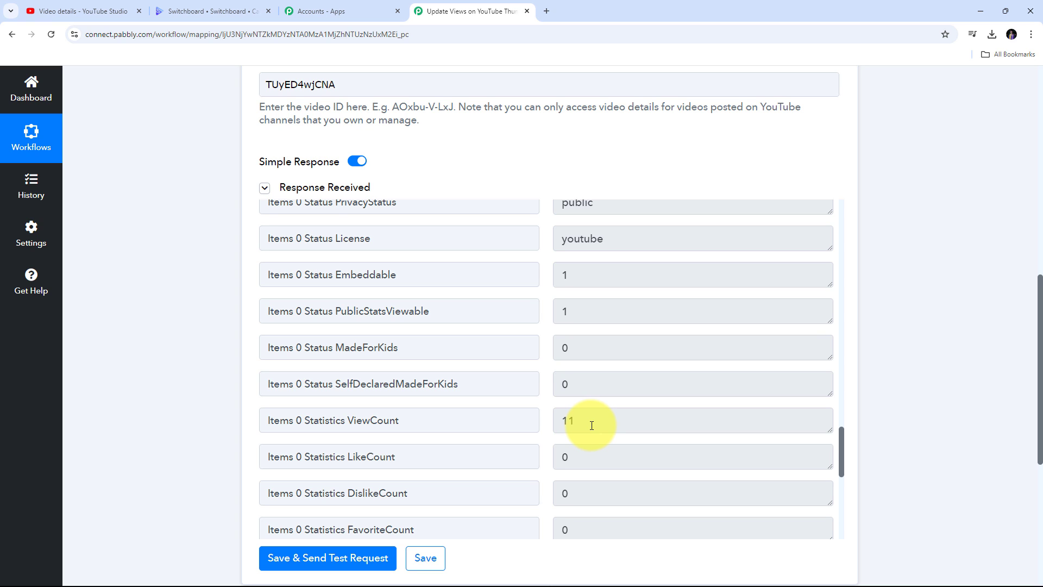
scroll(897, 337, "down", 5)
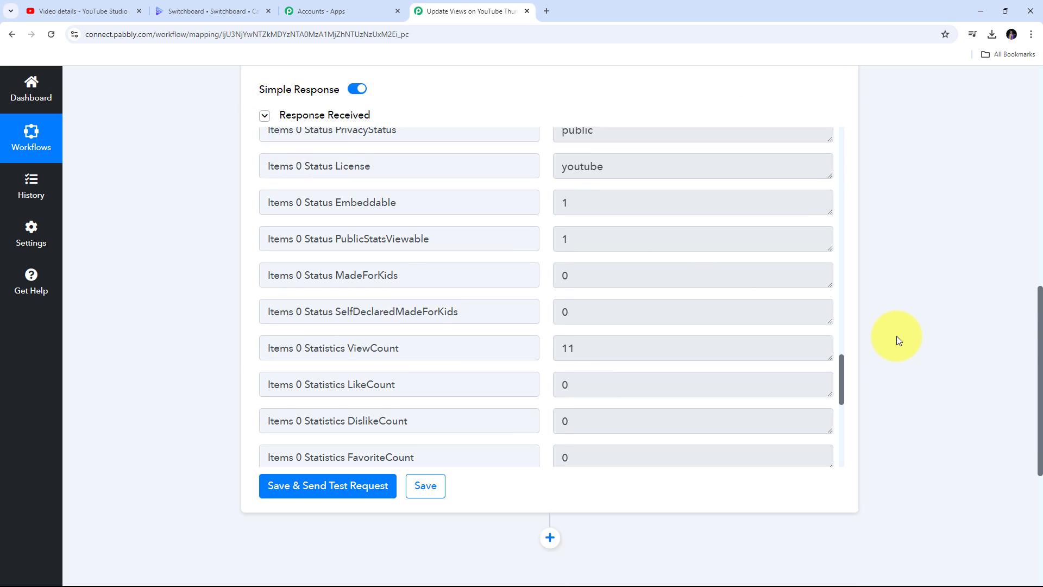
Add a Code (Pabbly) action after the YouTube step with the Run JavaScript event and connect it.
left_click(550, 283)
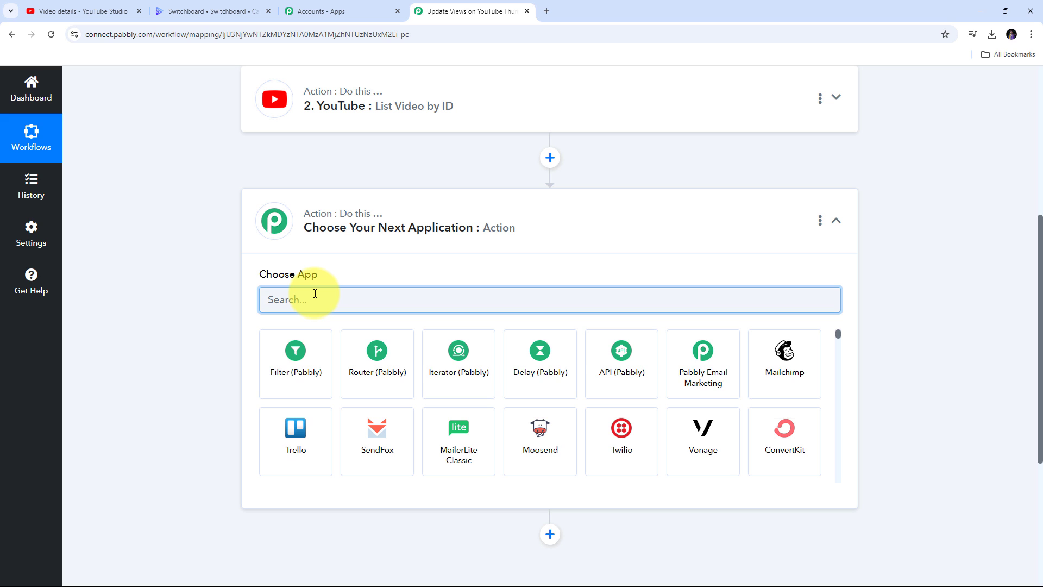
type("Code")
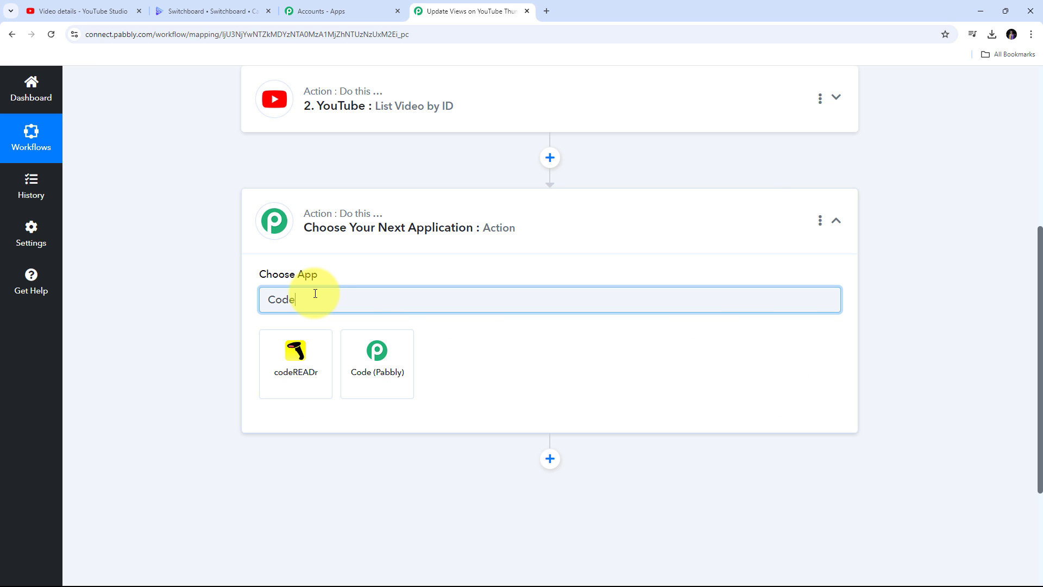
left_click(378, 355)
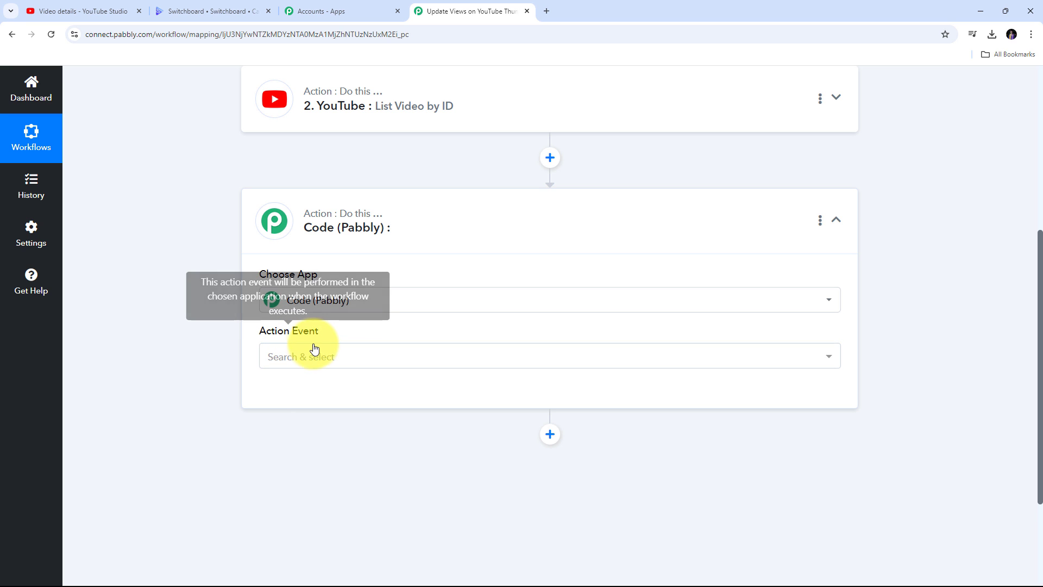
left_click(539, 363)
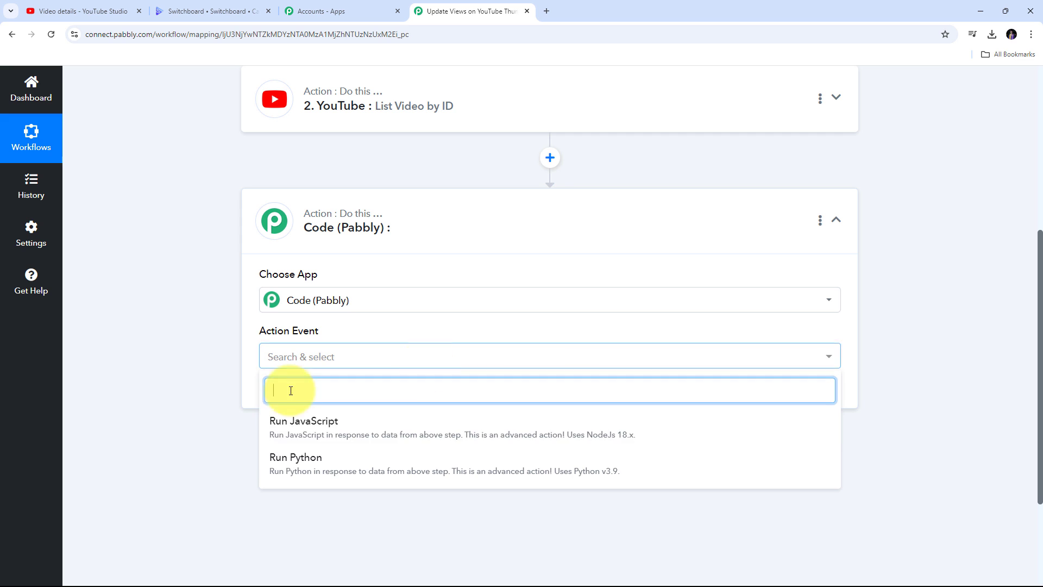
left_click(357, 432)
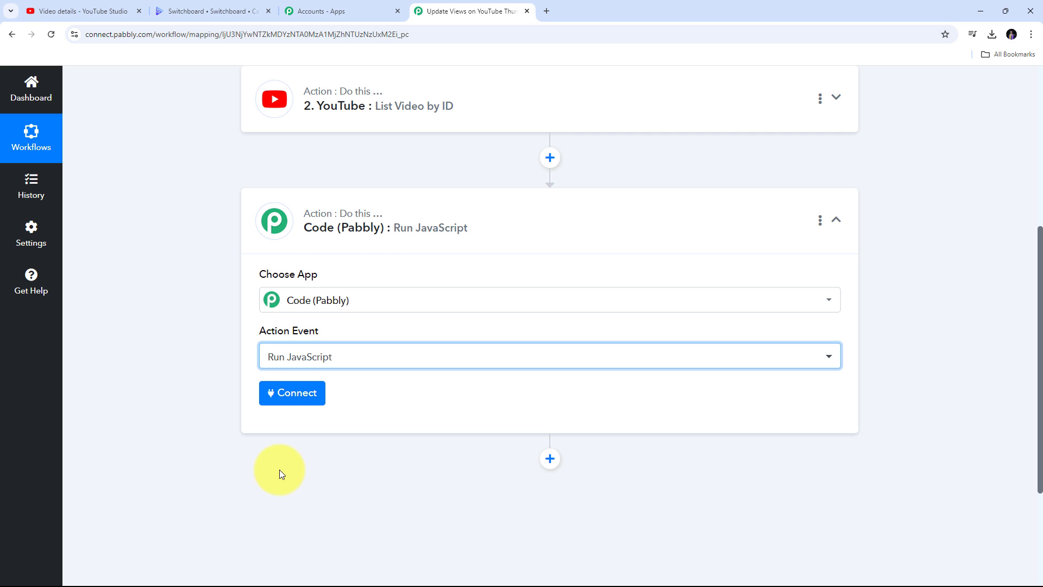
left_click(292, 395)
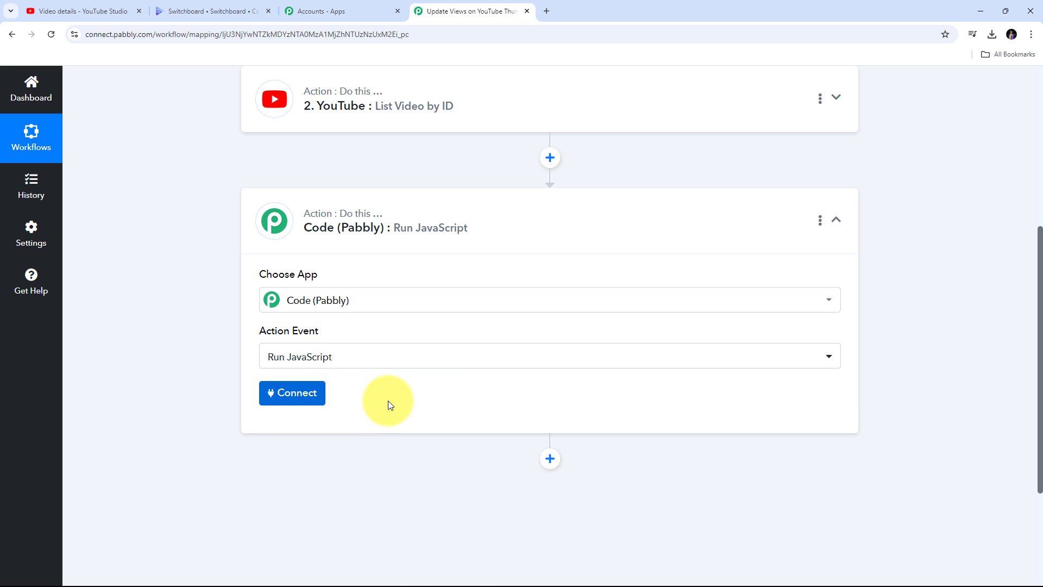
Enter JavaScript code with a formatCash function that shortens numbers to two-decimal K, M, B or T values, ending with console.log(formatCash());.
scroll(508, 383, "down", 2)
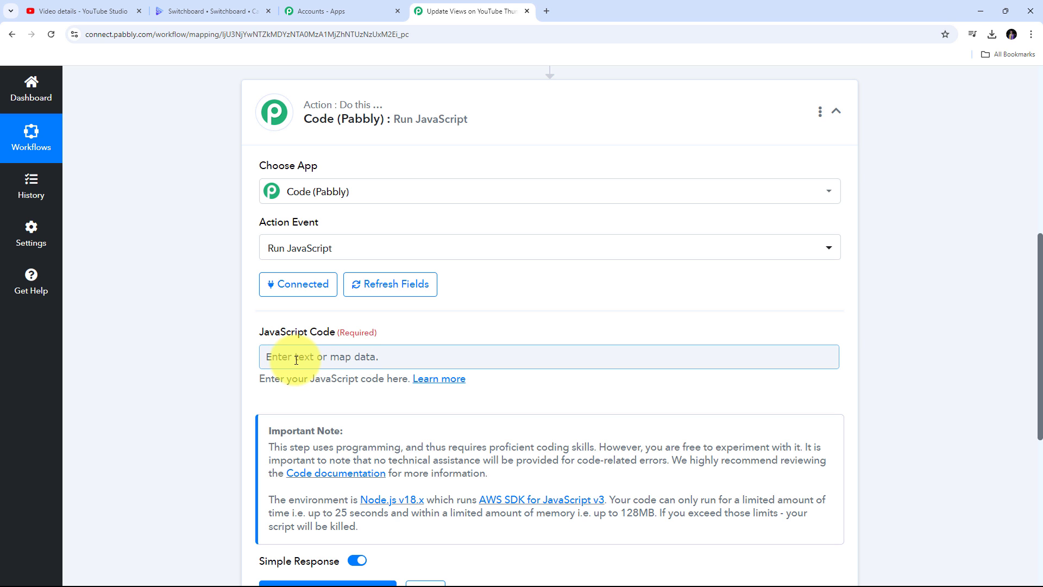
type("const formatCash = n => { if (n < 1e3) return n; if (n >= 1e3 && n < 1e6) return +(n / 1e3).toFixed(2) + \"K\"; if (n >= 1e6 && n < 1e9) return +(n / 1e6).toFixed(2) + \"M\"; if (n >= 1e9 && n < 1e12) return +(n / 1e9).toFixed(2) + \"B\"; if (n >= 1e12) return +(n / 1e12).toFixed(2) + \"T\"; };  console.log(formatCash());")
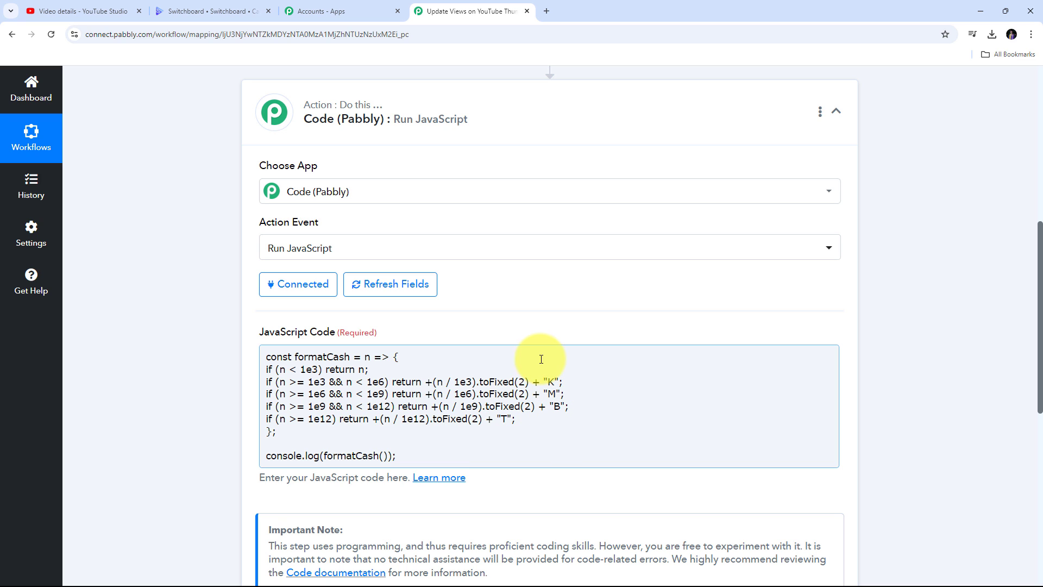
left_click(493, 312)
scroll(493, 312, "down", 1)
left_click(410, 399)
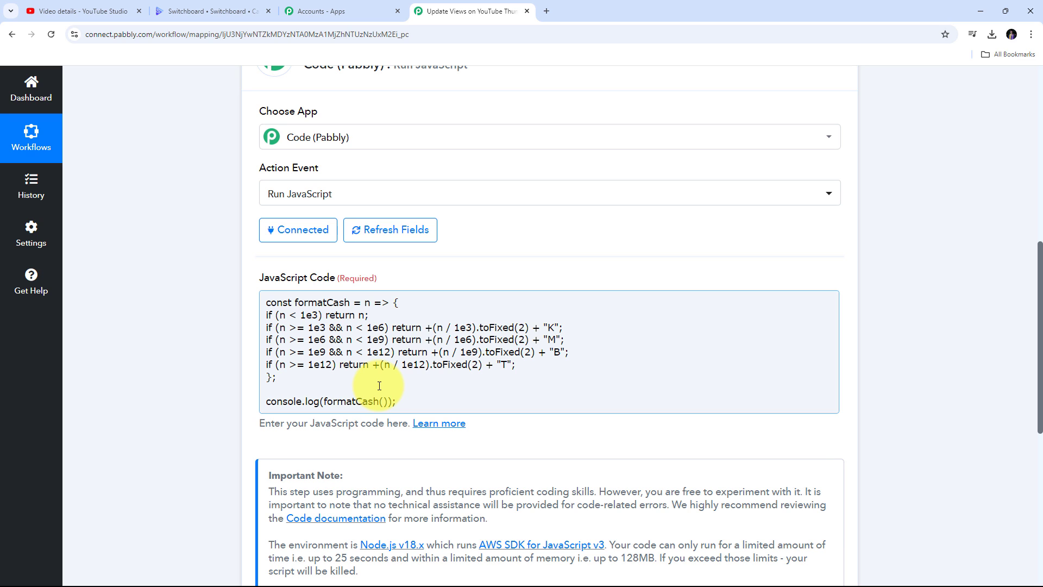
left_click(384, 402)
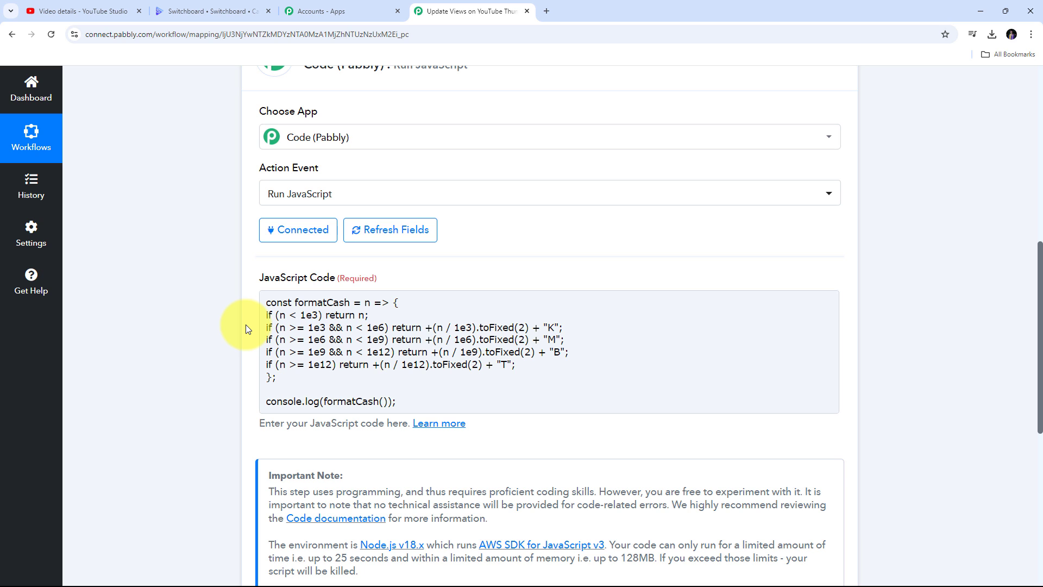
left_click(342, 307)
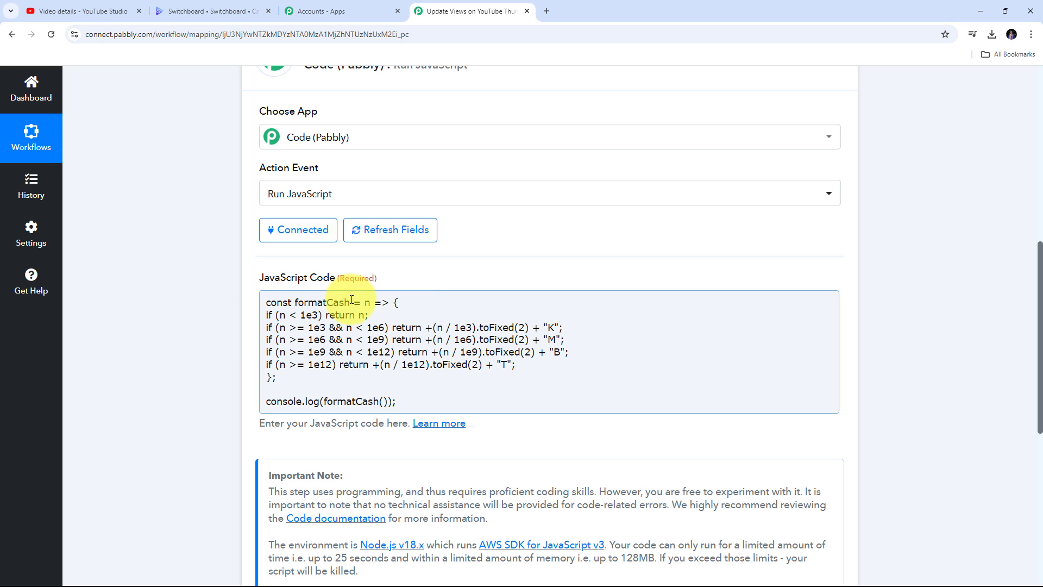
Map Items 0 Statistics ViewCount from the YouTube step between the parentheses of the formatCash call in console.log.
scroll(503, 258, "down", 1)
scroll(503, 262, "down", 1)
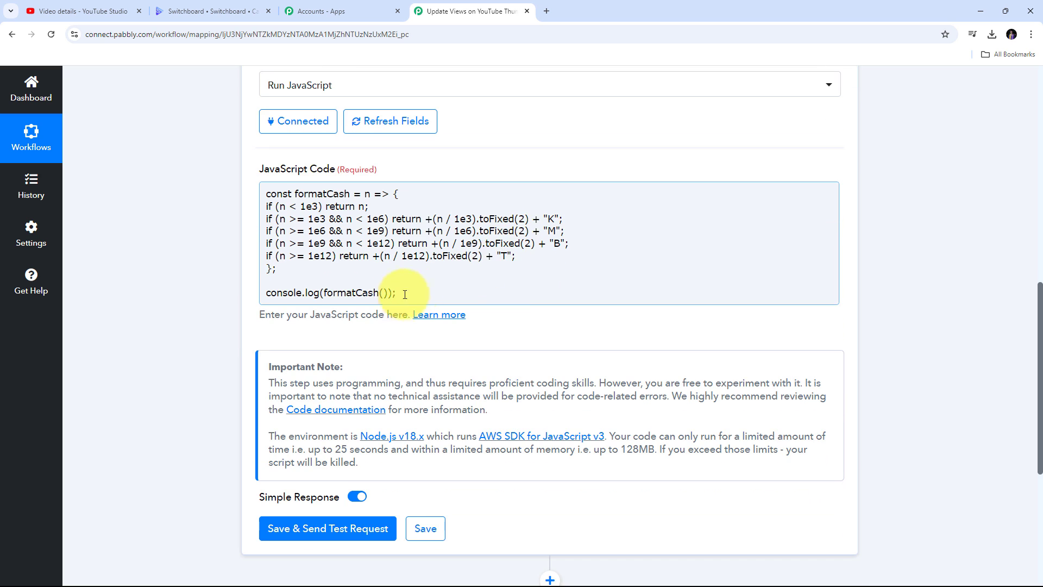
left_click(385, 296)
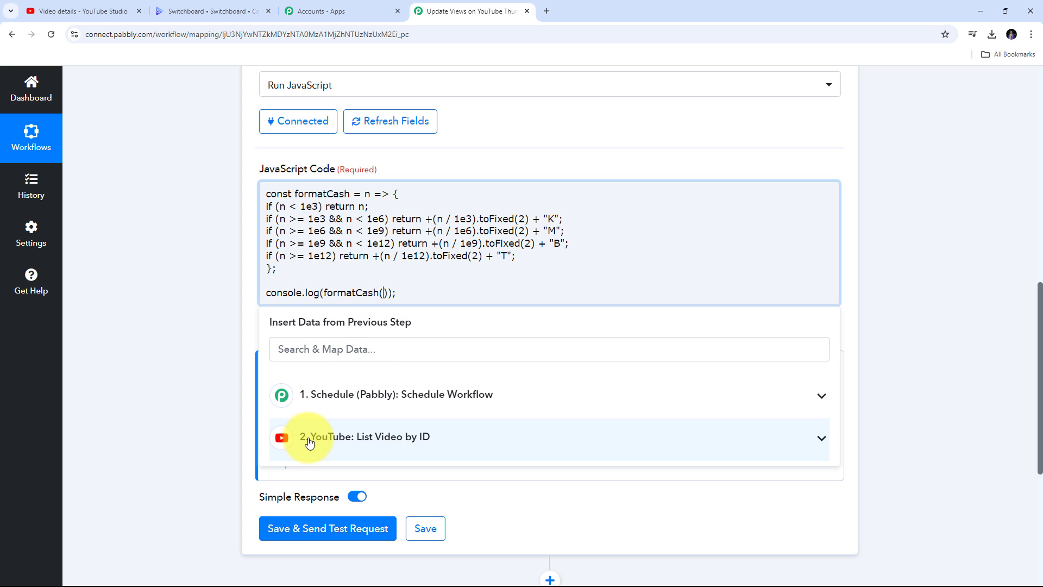
left_click(424, 443)
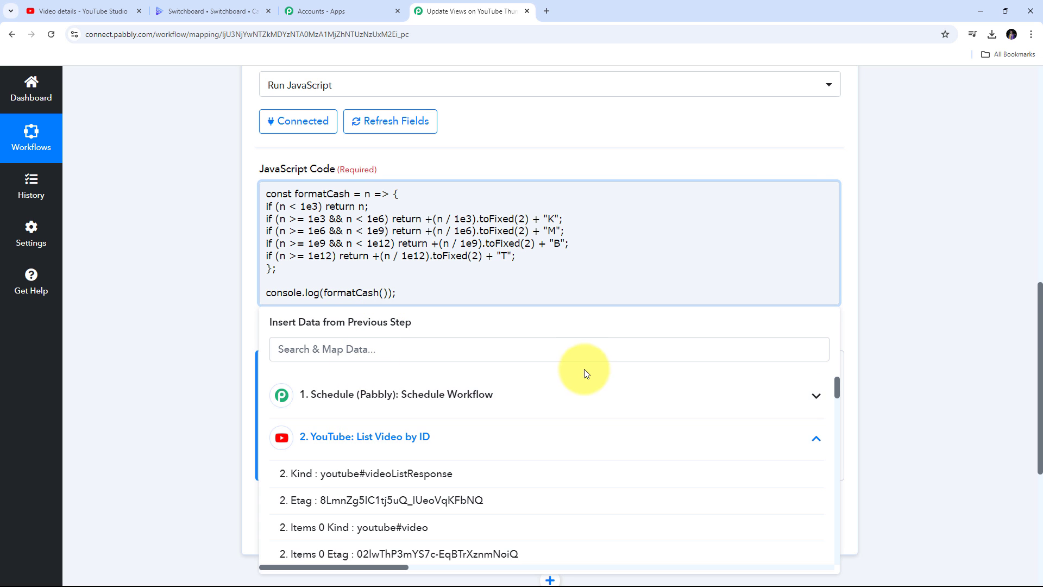
scroll(554, 309, "down", 8)
scroll(509, 318, "down", 13)
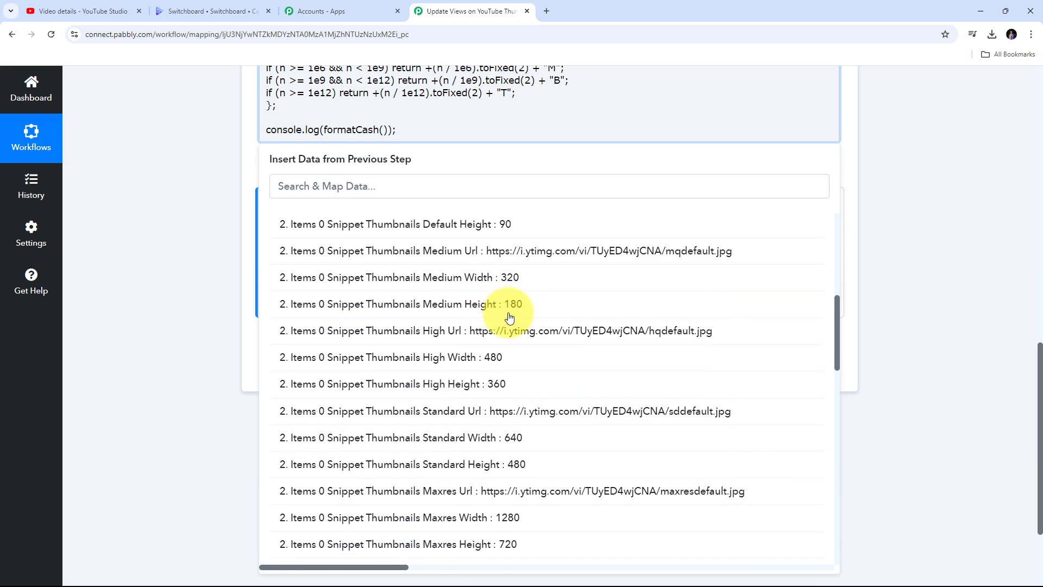
scroll(509, 317, "down", 2)
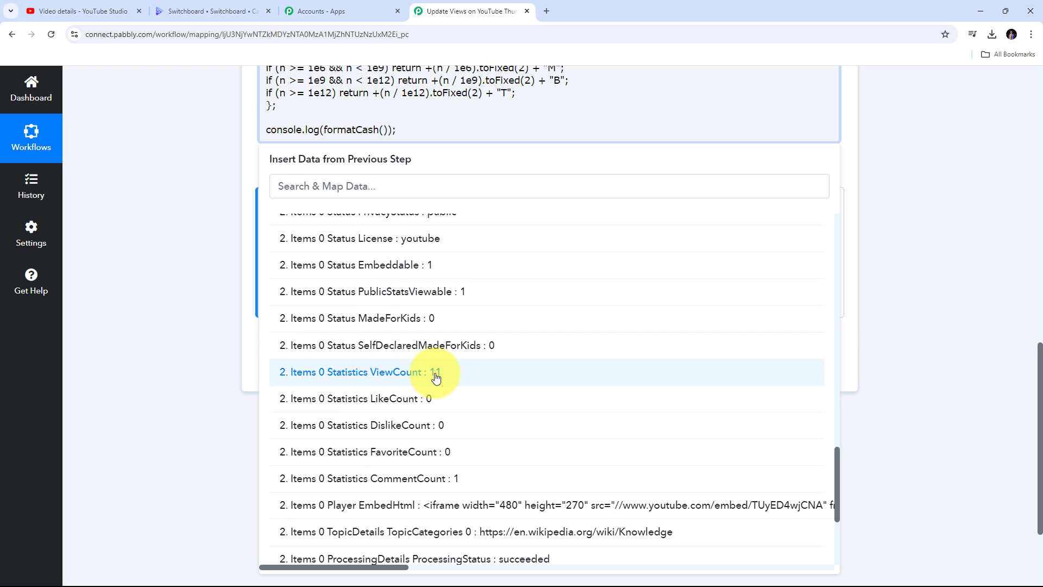
left_click(435, 375)
left_click(177, 243)
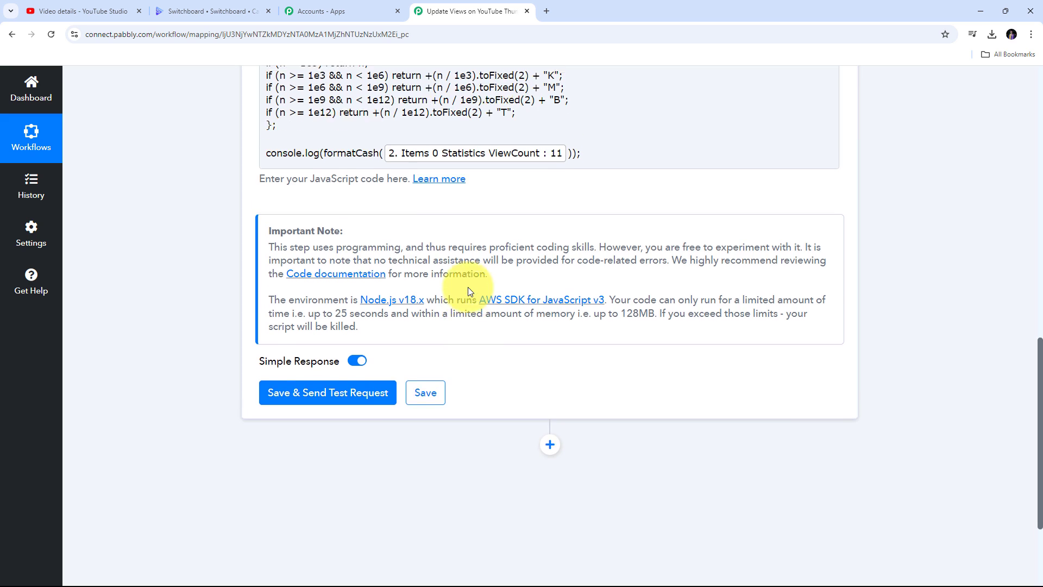
Save the JavaScript action, send a test request, and check the Logs value in the response.
scroll(468, 287, "up", 2)
scroll(470, 289, "down", 3)
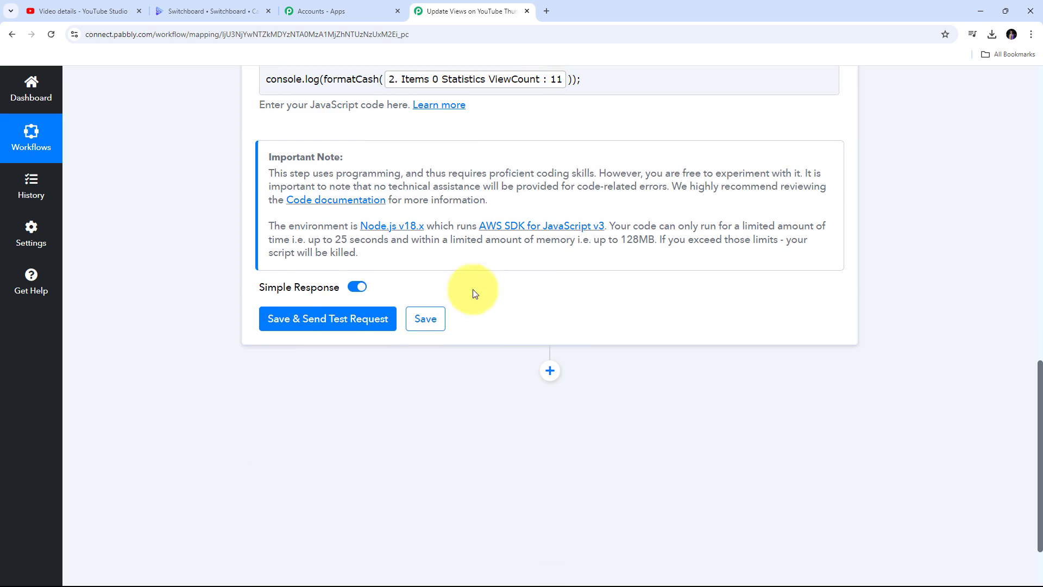
left_click(327, 325)
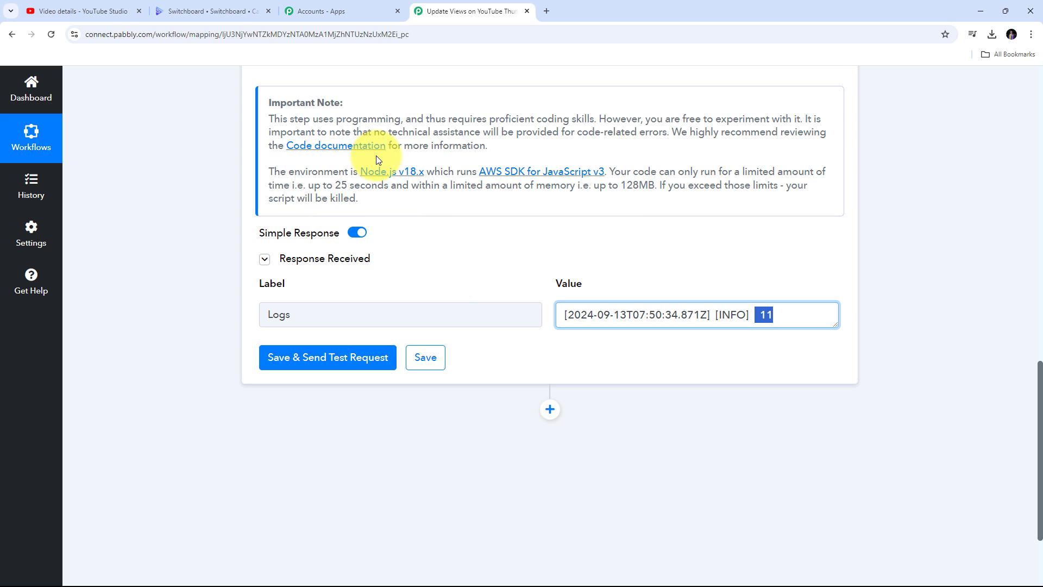
left_click(744, 305)
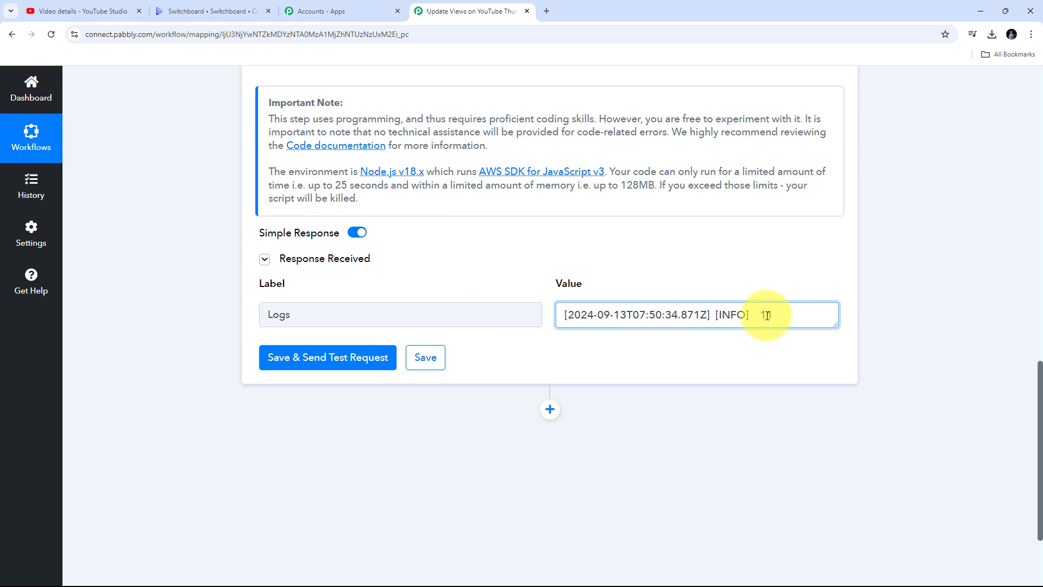
double_click(760, 315)
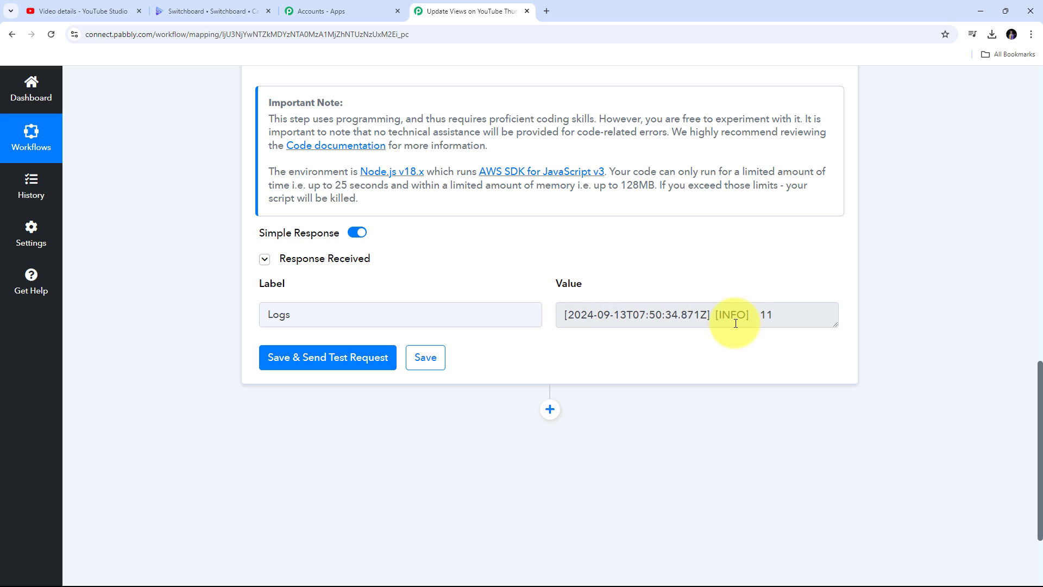
left_click_drag(815, 310, 500, 300)
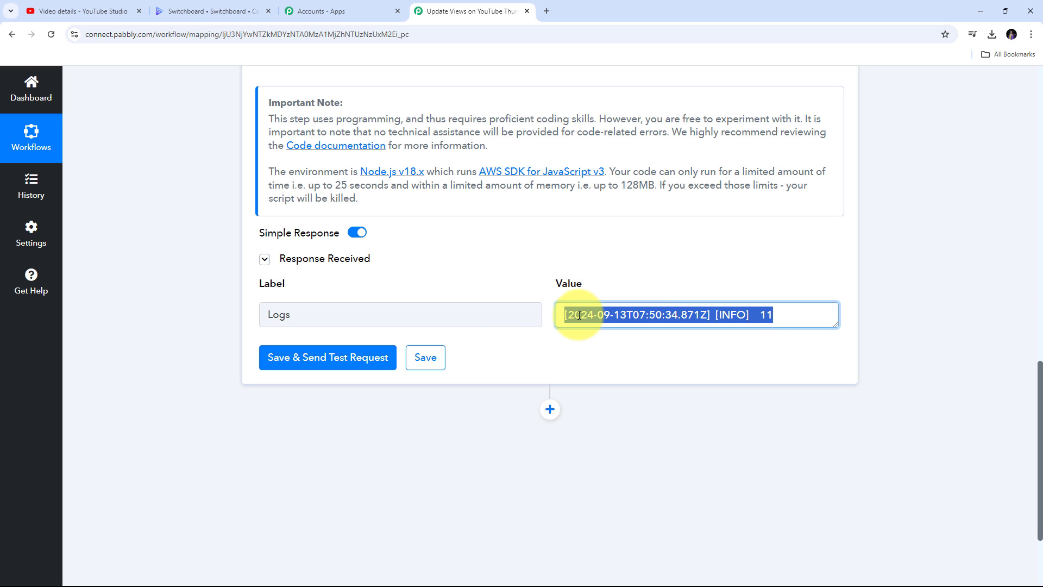
left_click(760, 315)
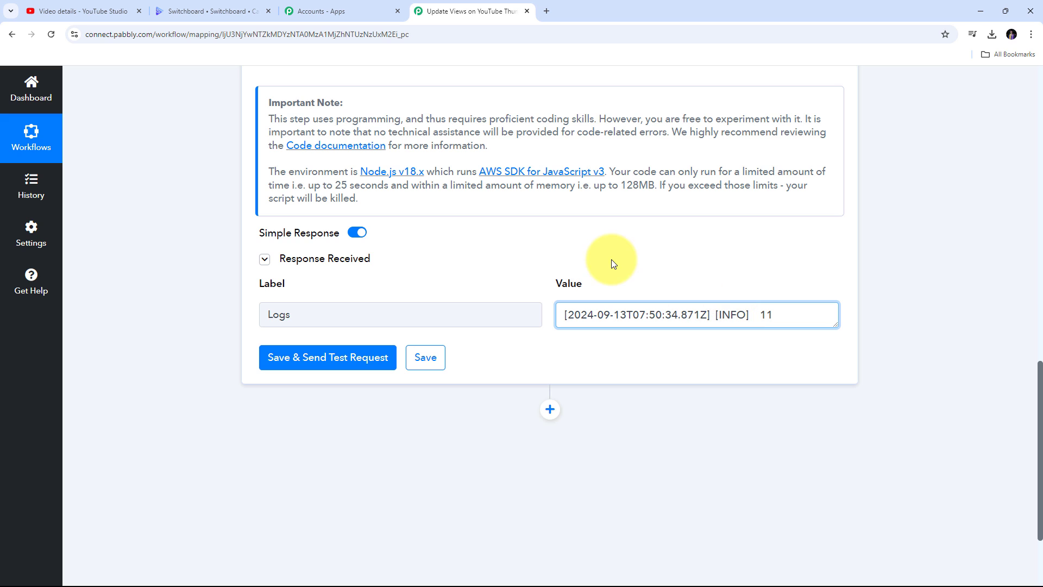
Add a Text Formatter (Pabbly) action after the code step with the Split Text event and connect it.
scroll(568, 252, "down", 2)
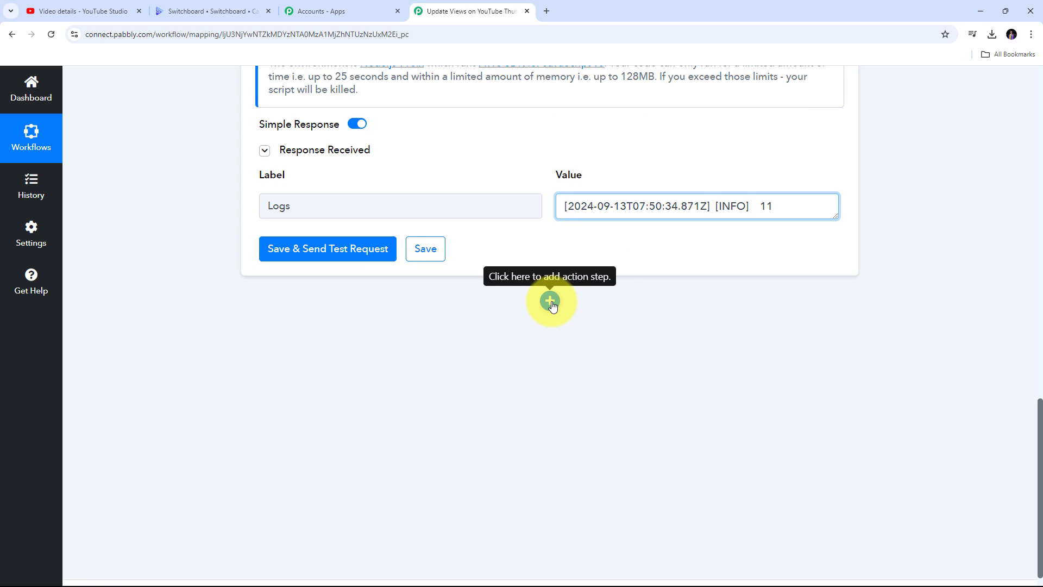
left_click(550, 302)
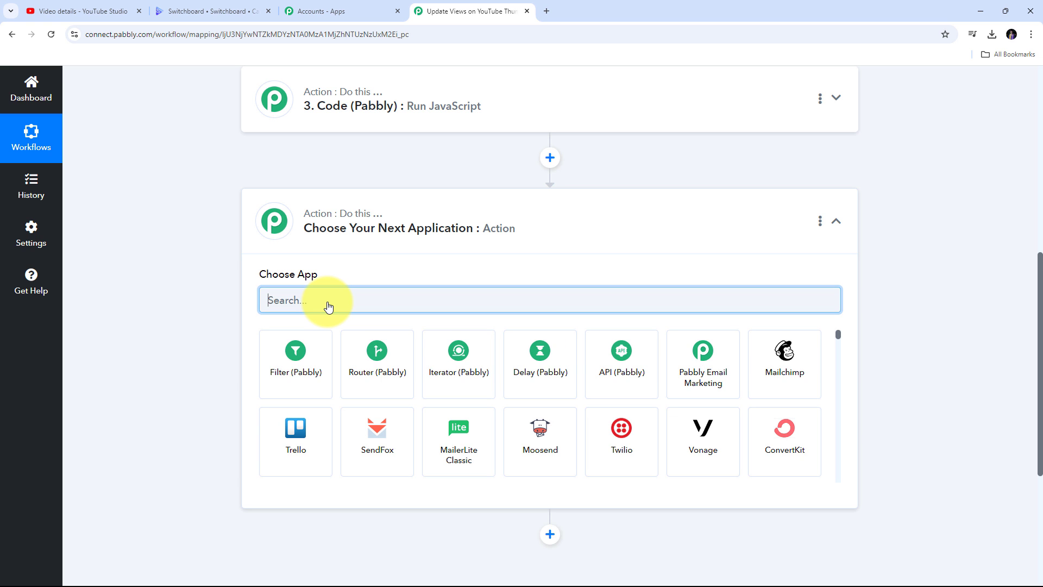
type("Text")
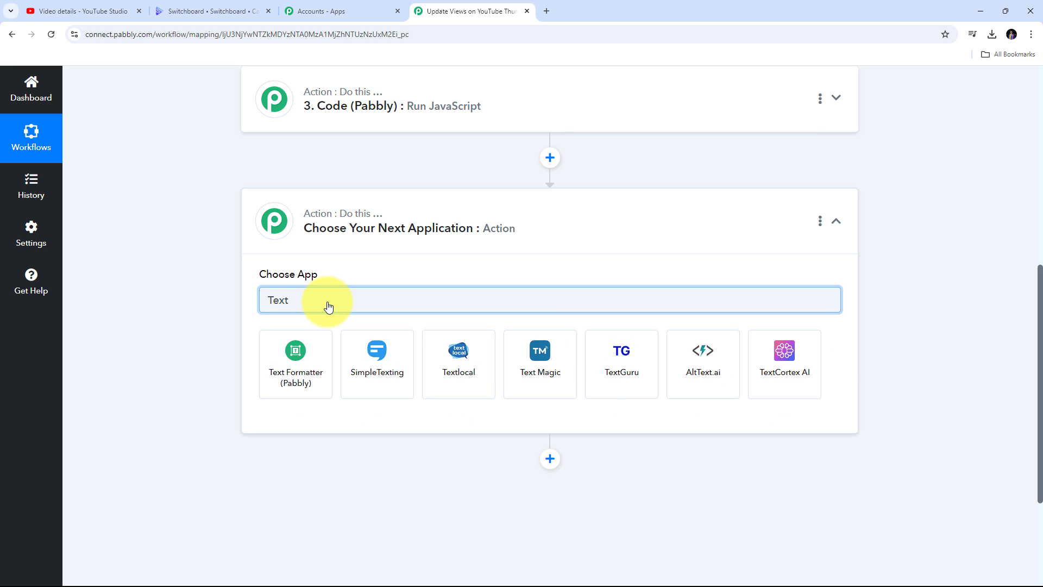
left_click(296, 367)
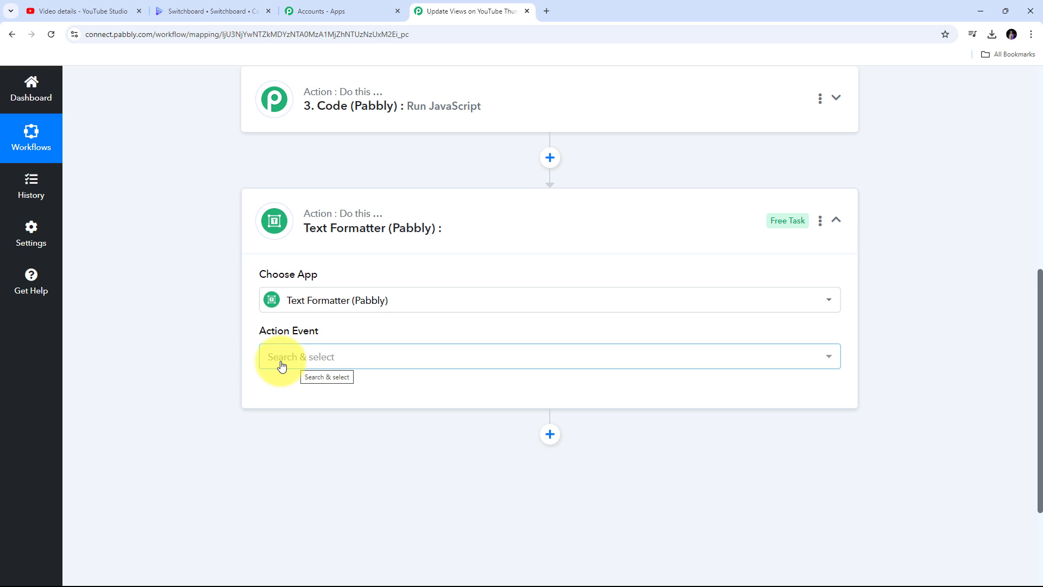
left_click(473, 357)
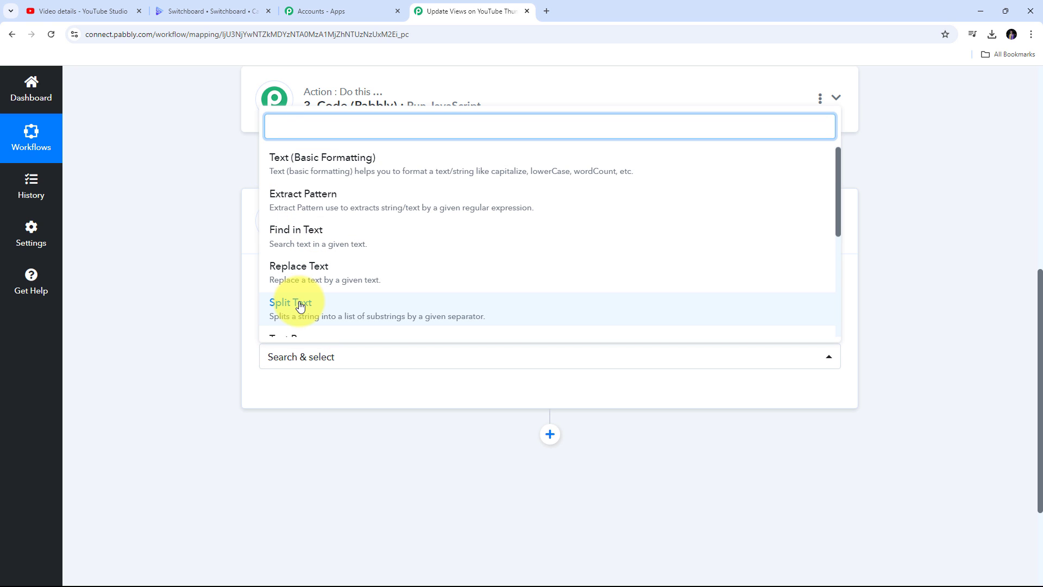
left_click(342, 312)
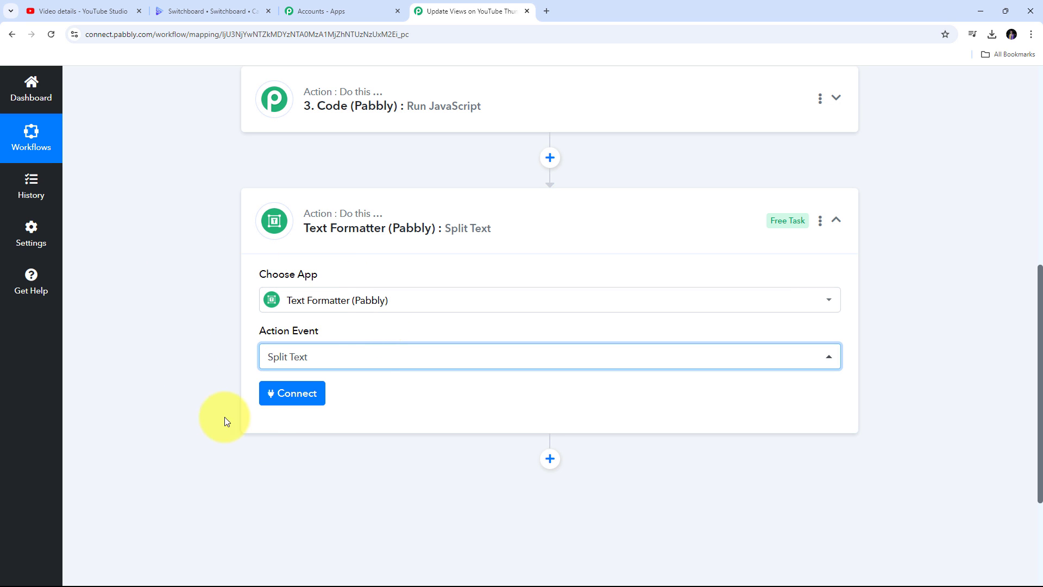
left_click(294, 396)
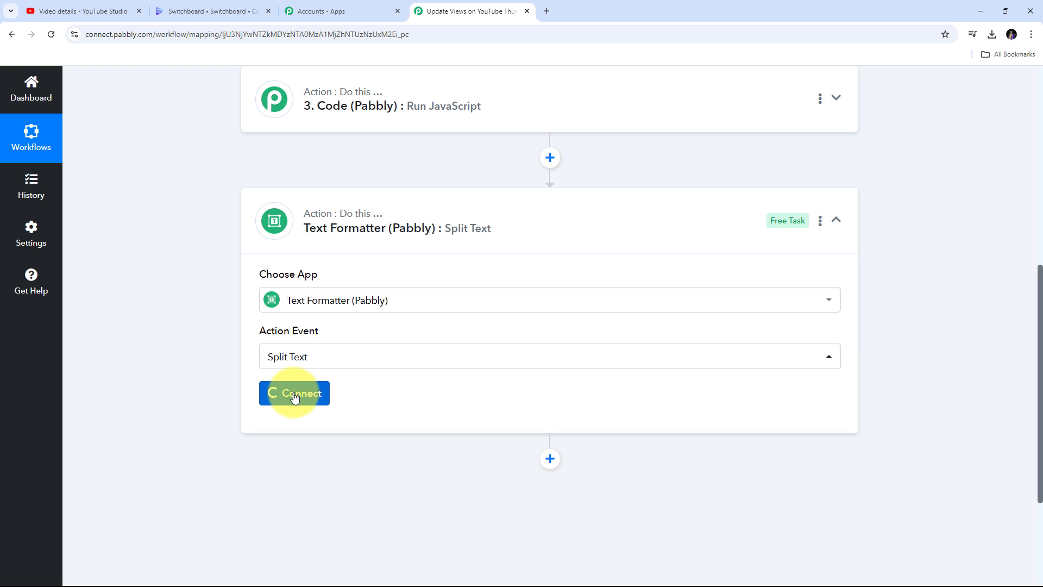
Map the Logs value from the Run JavaScript step into the Text to Split field.
scroll(200, 371, "down", 2)
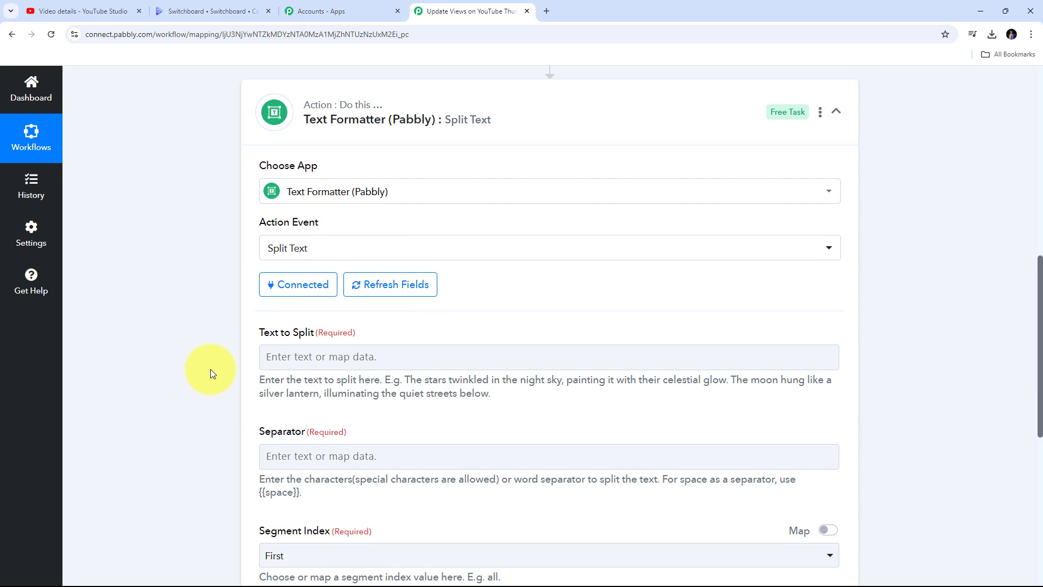
left_click(326, 359)
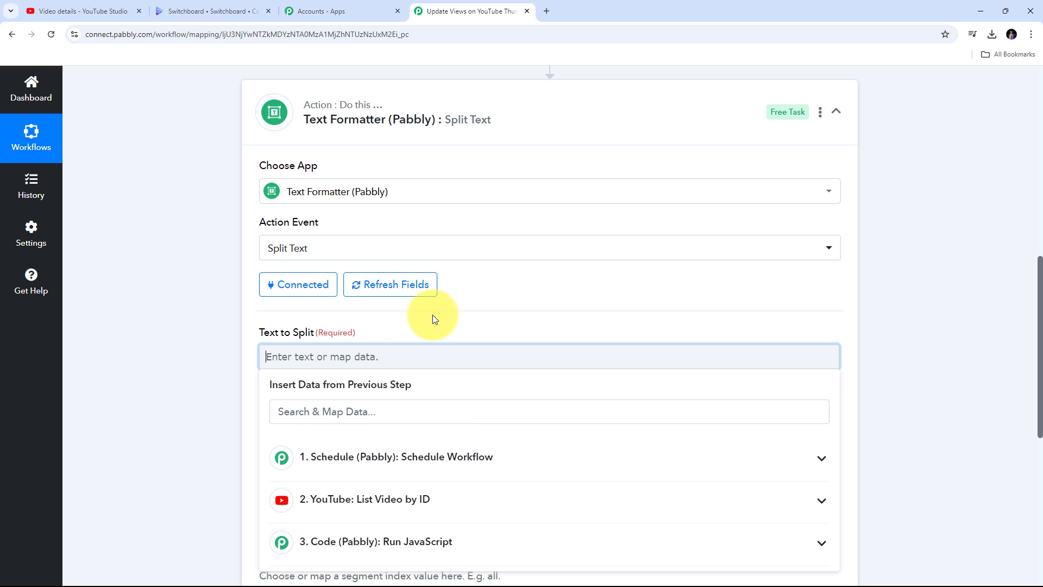
scroll(431, 359, "down", 2)
left_click(449, 434)
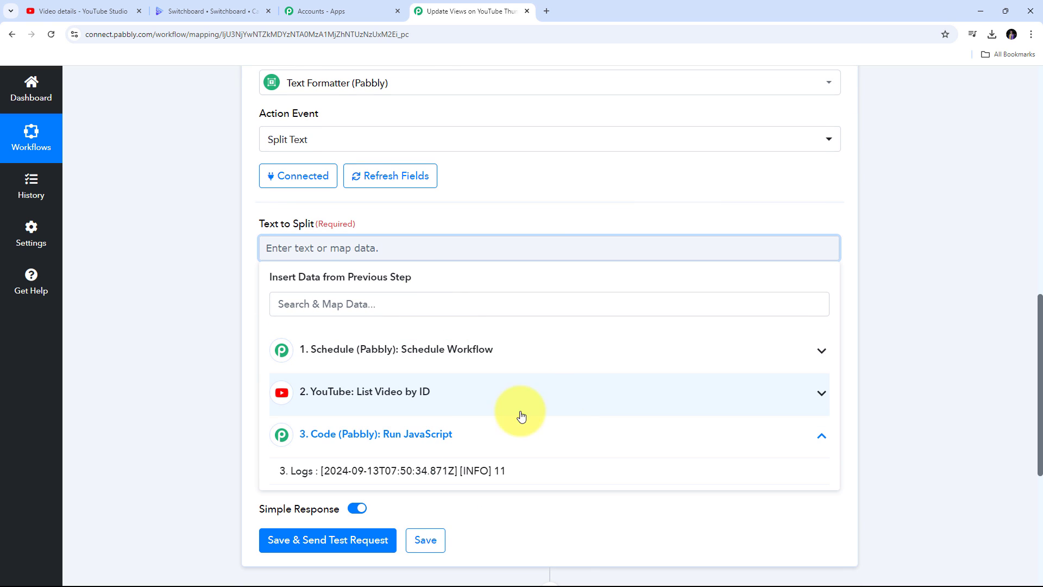
left_click(440, 475)
left_click(500, 194)
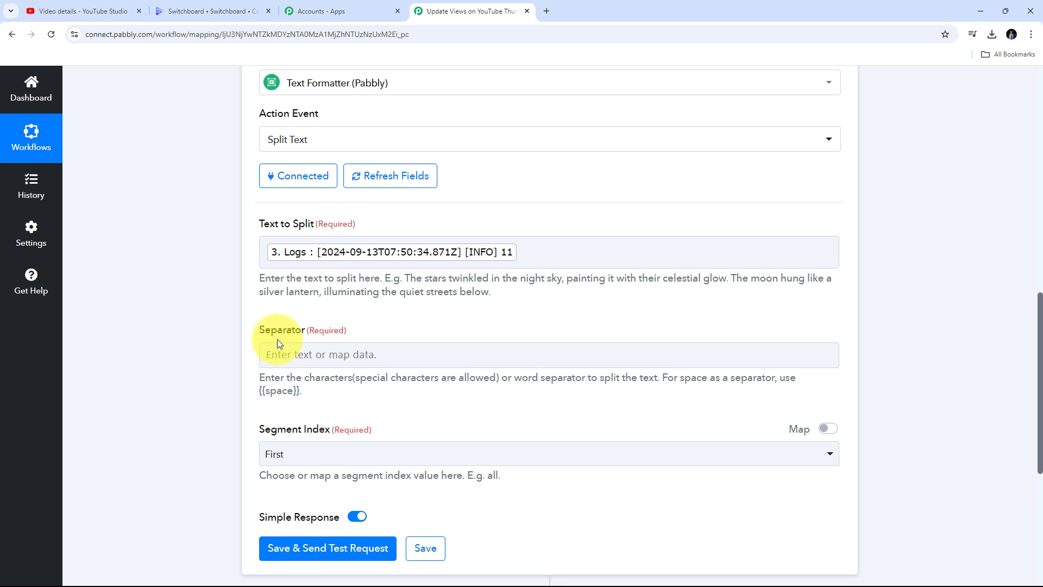
left_click(512, 263)
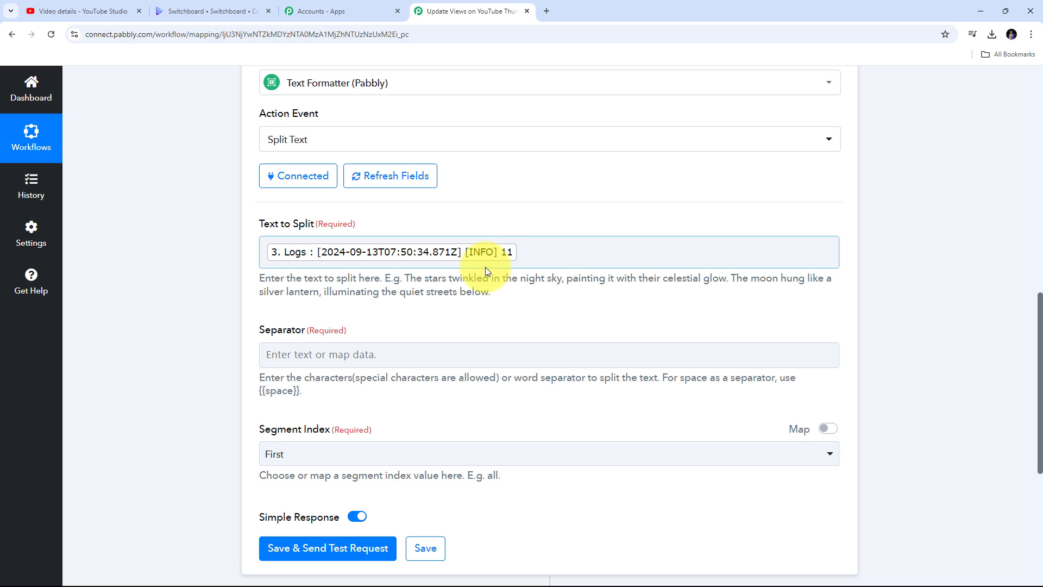
Set the Split Text action's Separator to {{space}} and its Segment Index to Last.
left_click(342, 344)
left_click(260, 391)
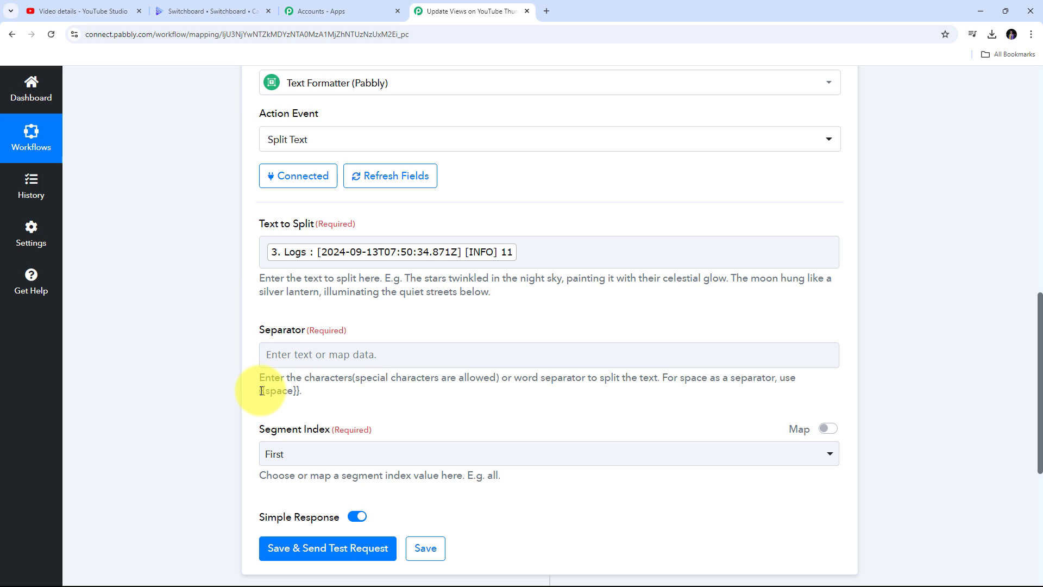
left_click_drag(261, 390, 296, 393)
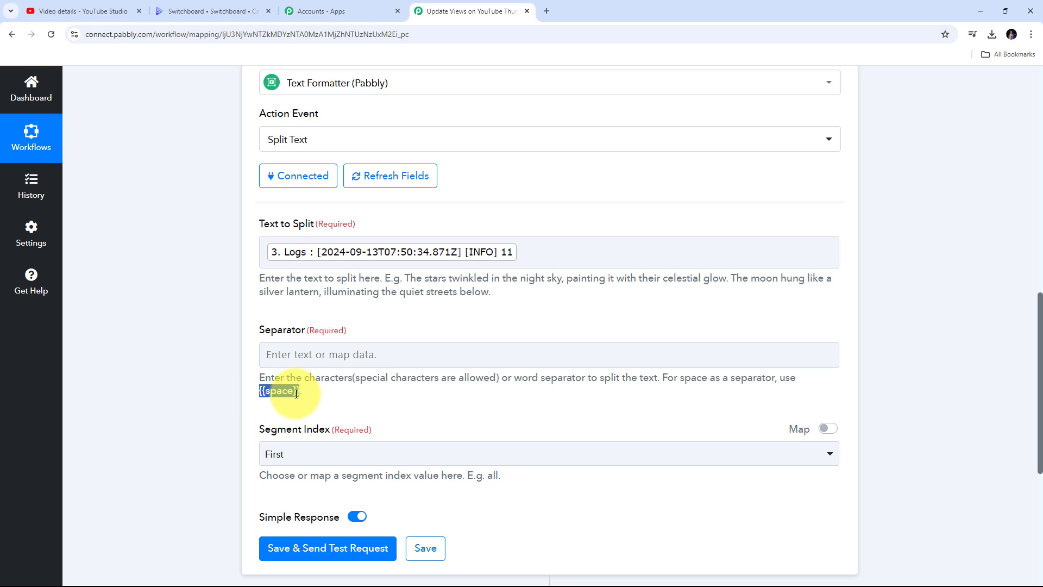
left_click(294, 357)
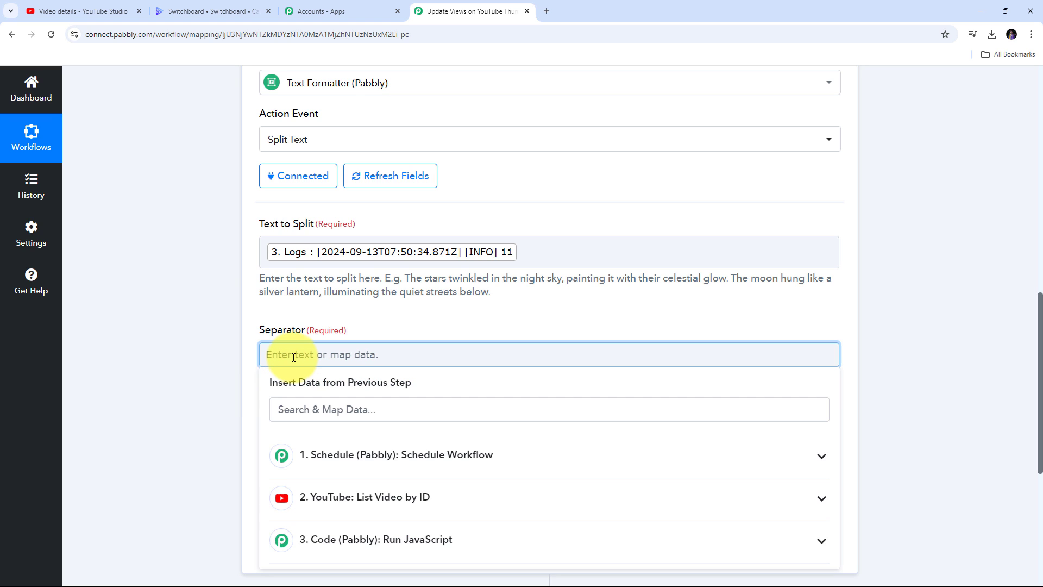
type("{{space}}")
left_click(374, 325)
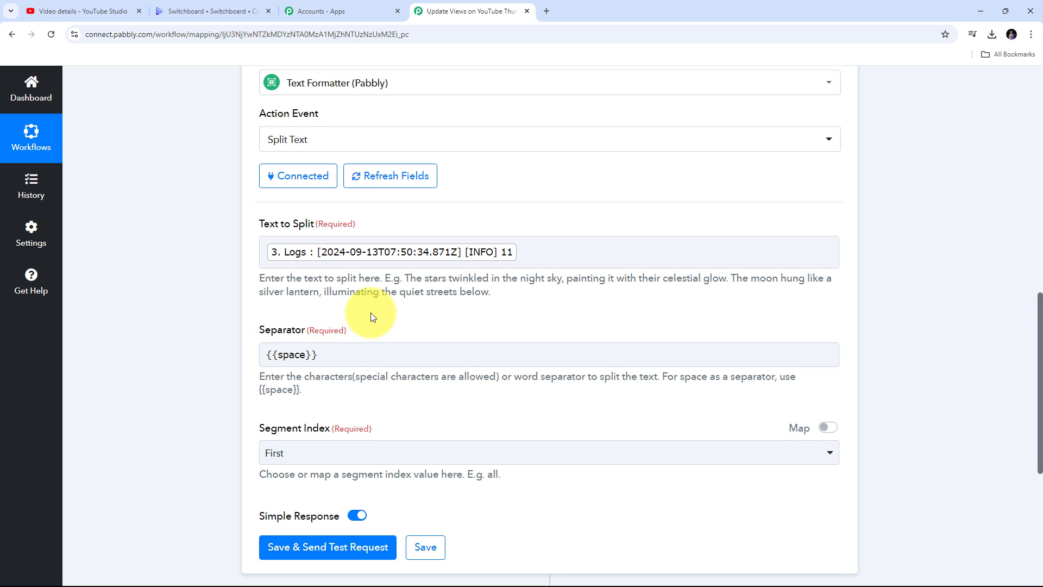
scroll(370, 312, "down", 1)
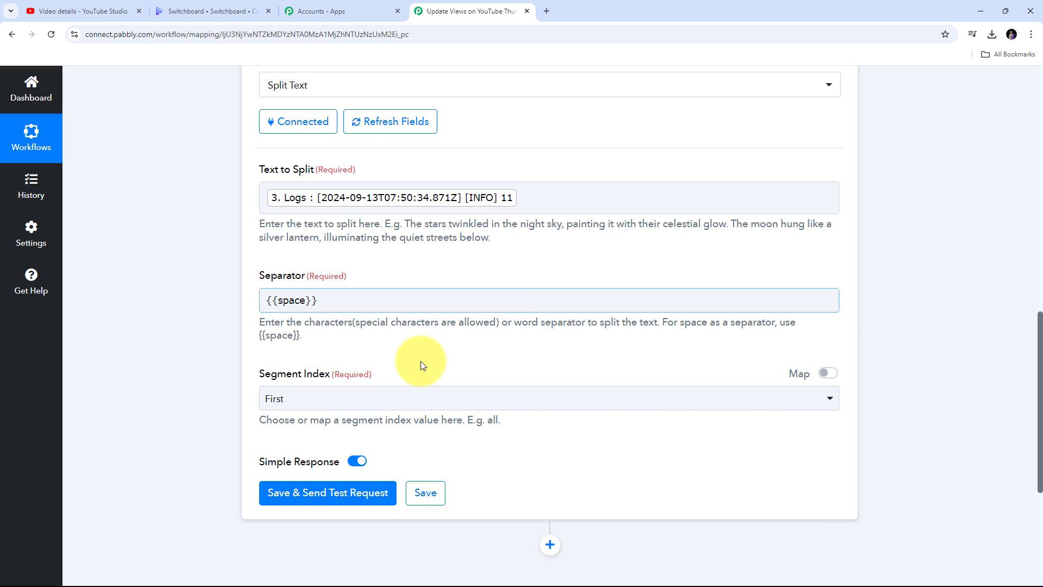
scroll(275, 325, "down", 1)
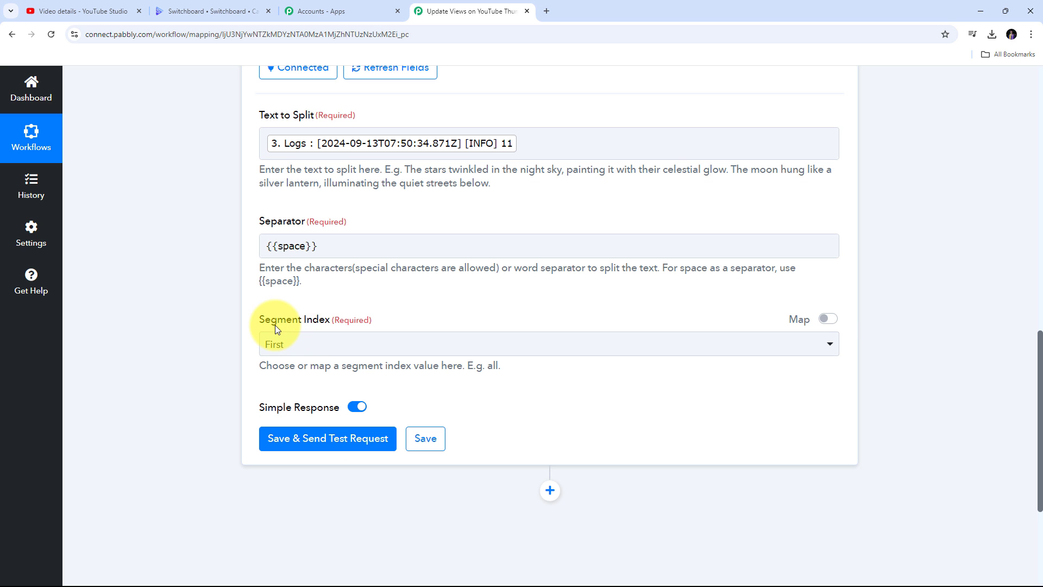
left_click(614, 347)
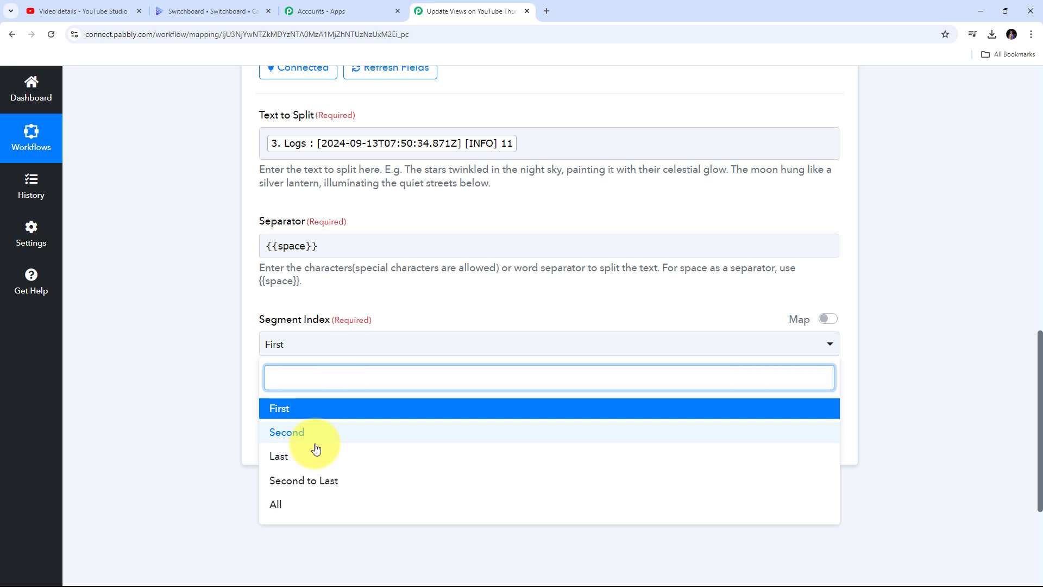
left_click(291, 458)
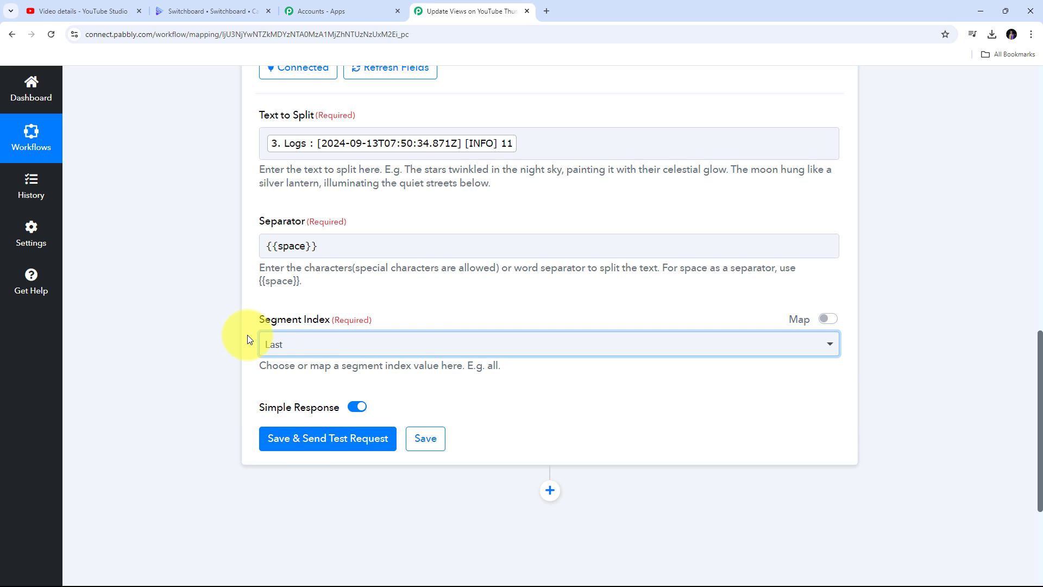
Save the Split Text action, send a test request, and check the Result value in the response.
left_click(322, 439)
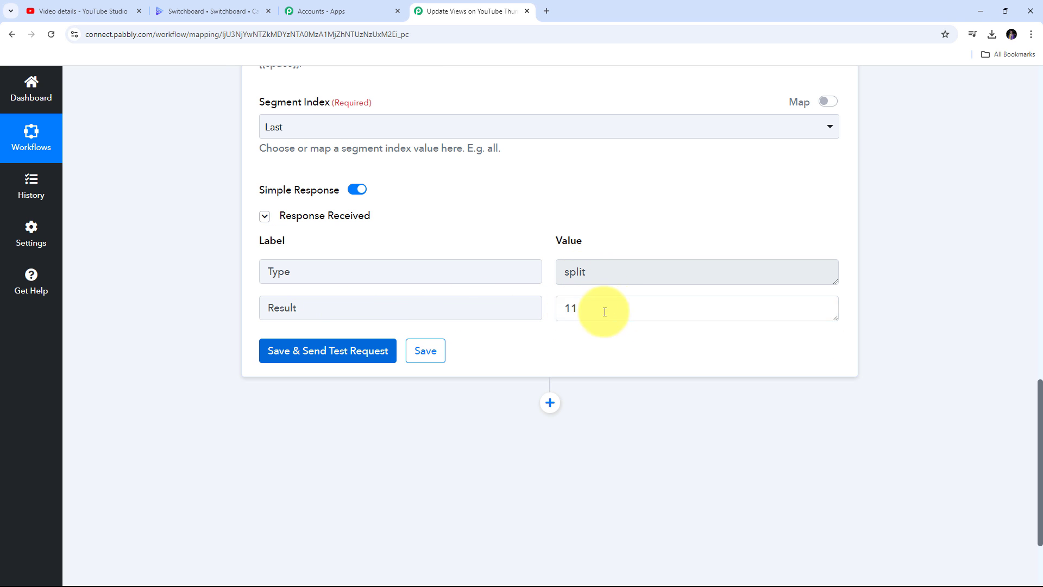
left_click_drag(603, 310, 522, 305)
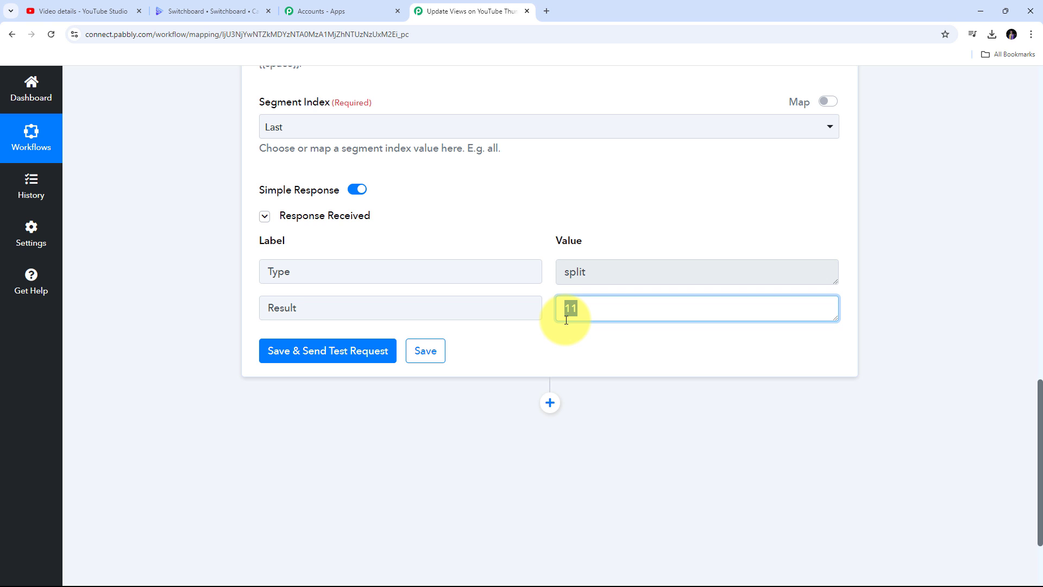
scroll(538, 267, "down", 1)
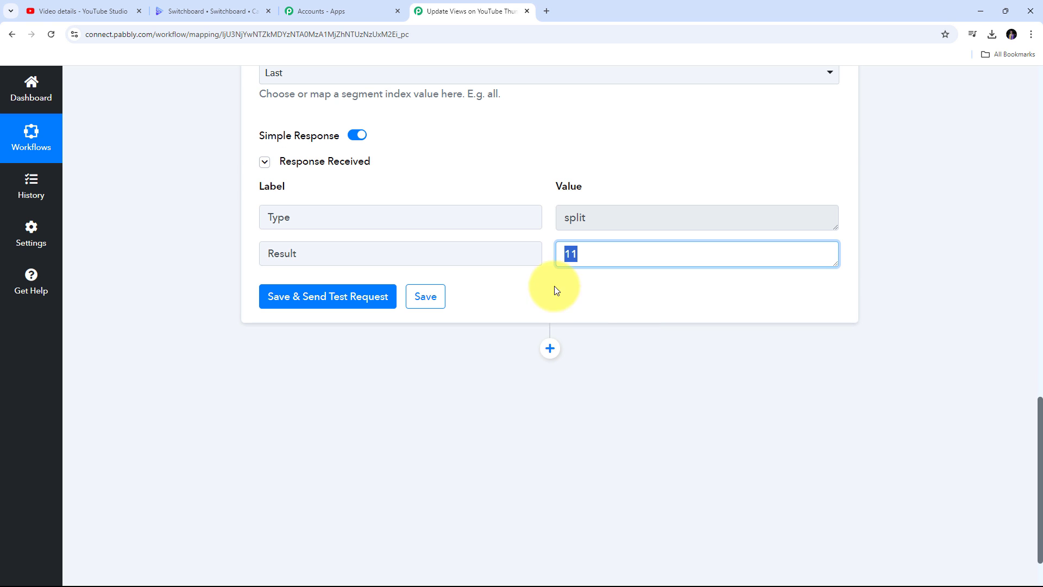
Add a Switchboard Canvas action after the Text Formatter step with the Create Image(s) event and start a new connection for it.
left_click(550, 349)
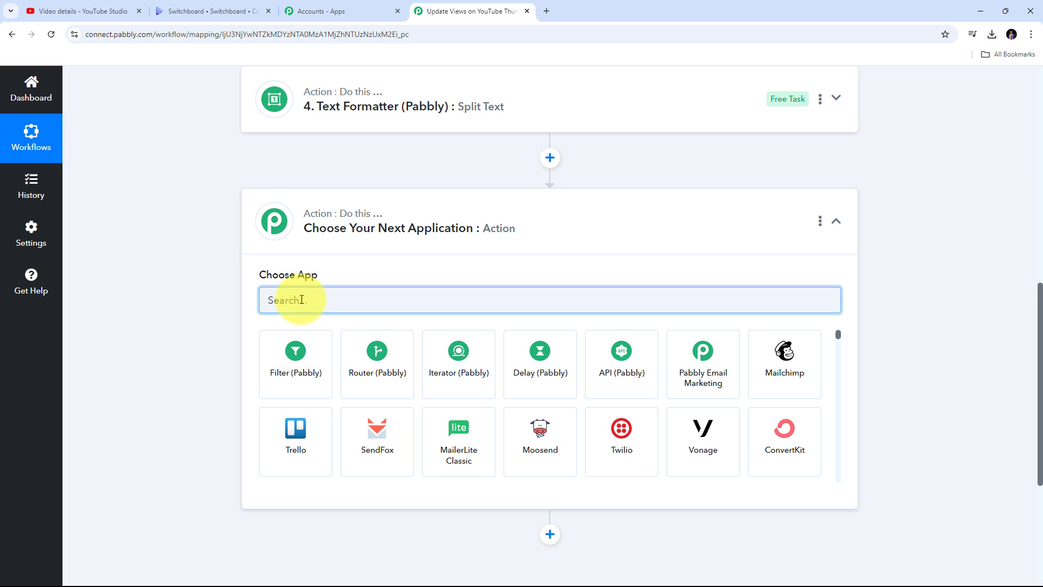
type("SWi")
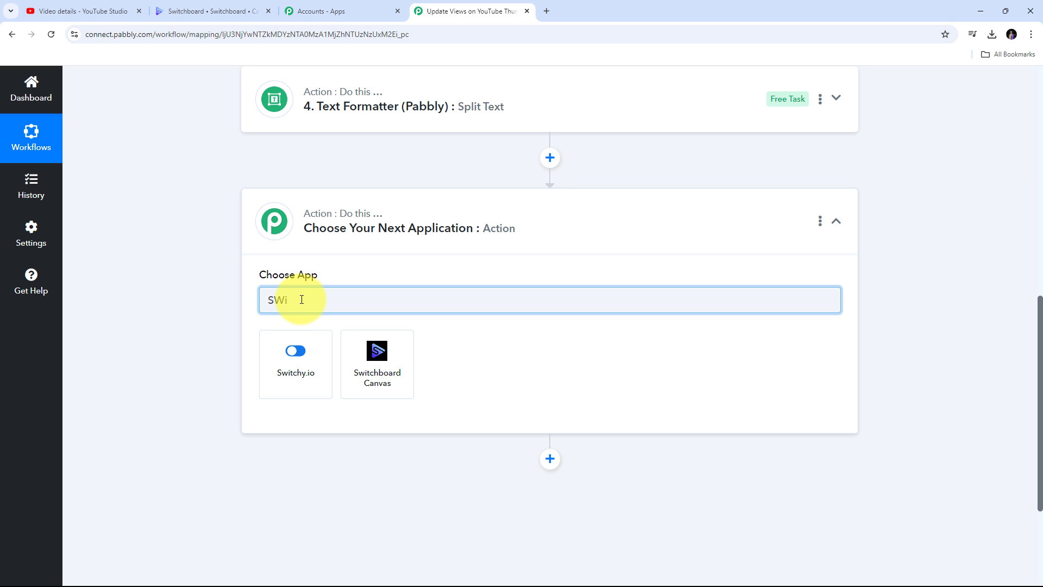
type("tchboard")
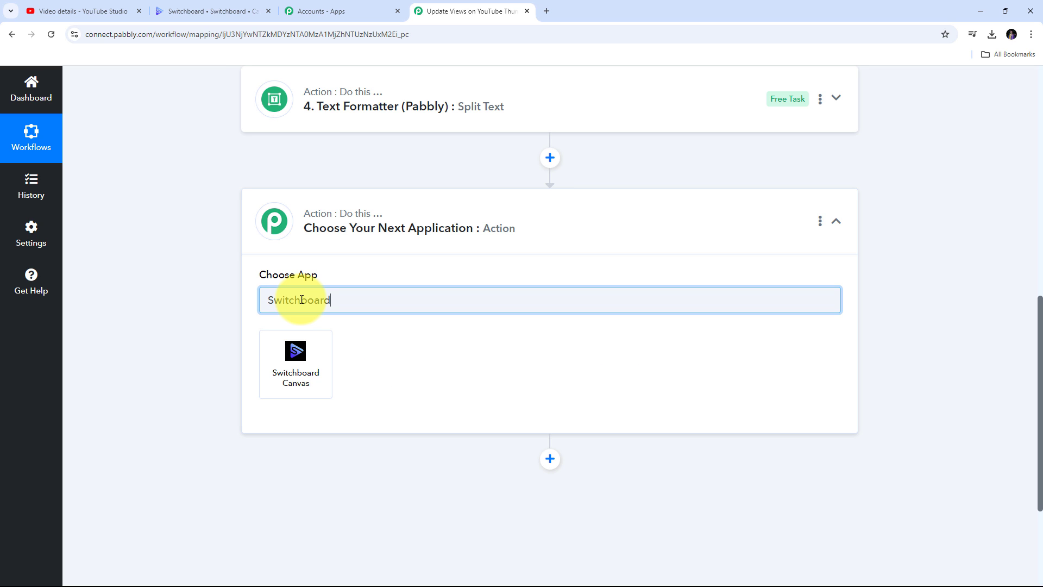
left_click(299, 354)
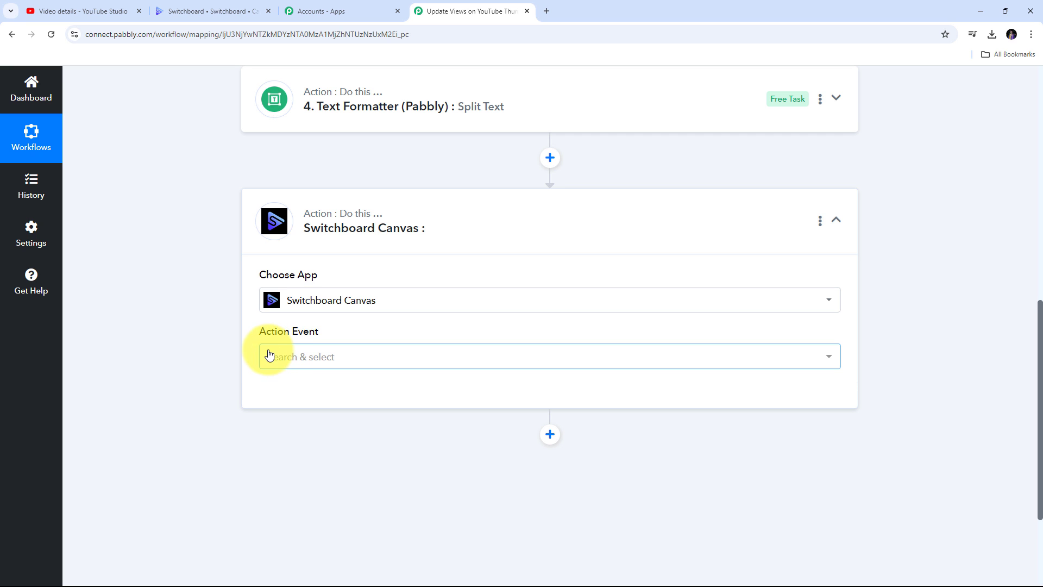
left_click(547, 357)
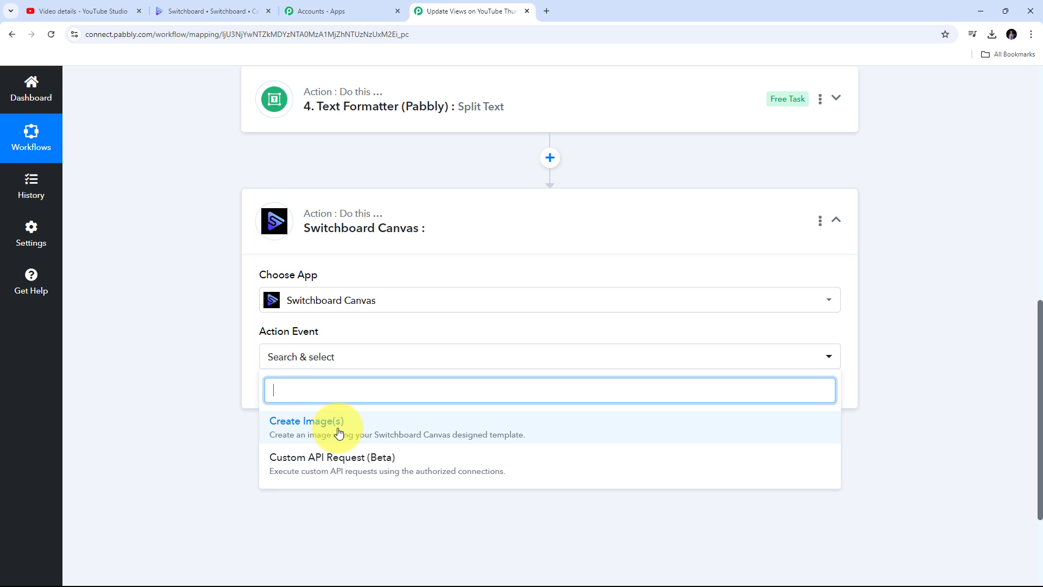
left_click(318, 429)
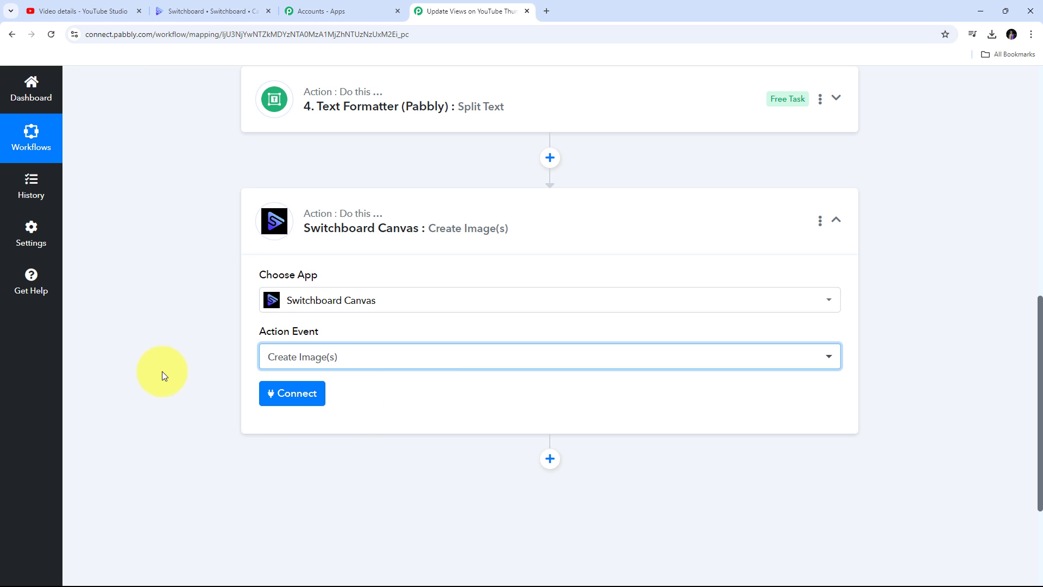
left_click(292, 395)
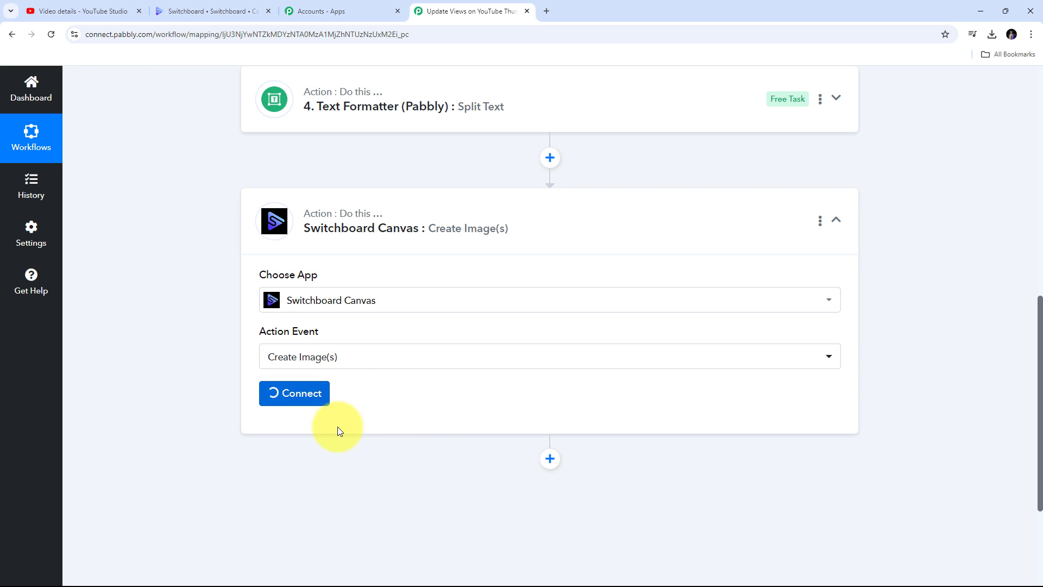
left_click(510, 208)
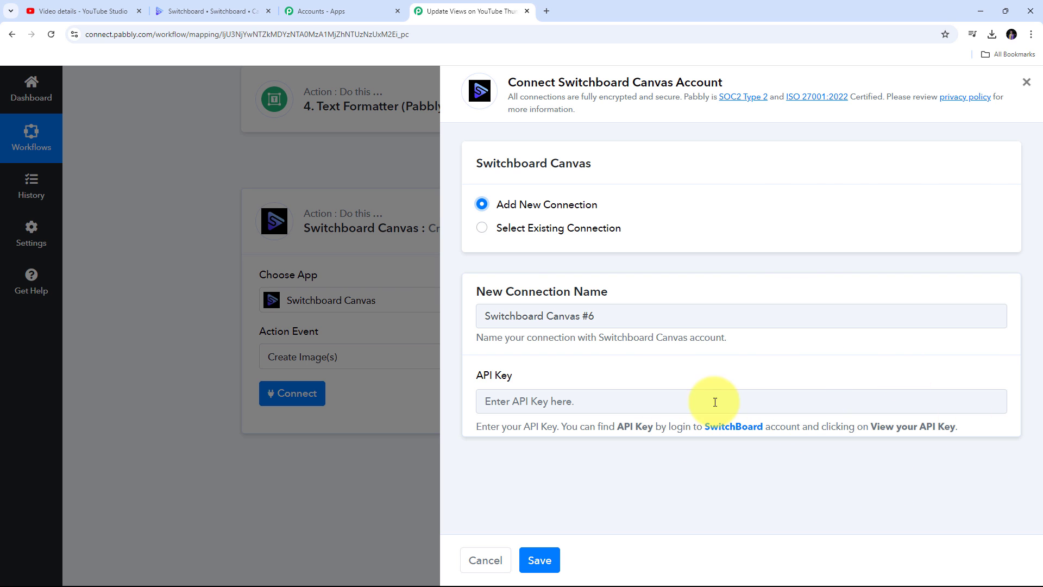
Switch to Switchboard, return to the template overview, and copy the POST API key.
left_click(201, 9)
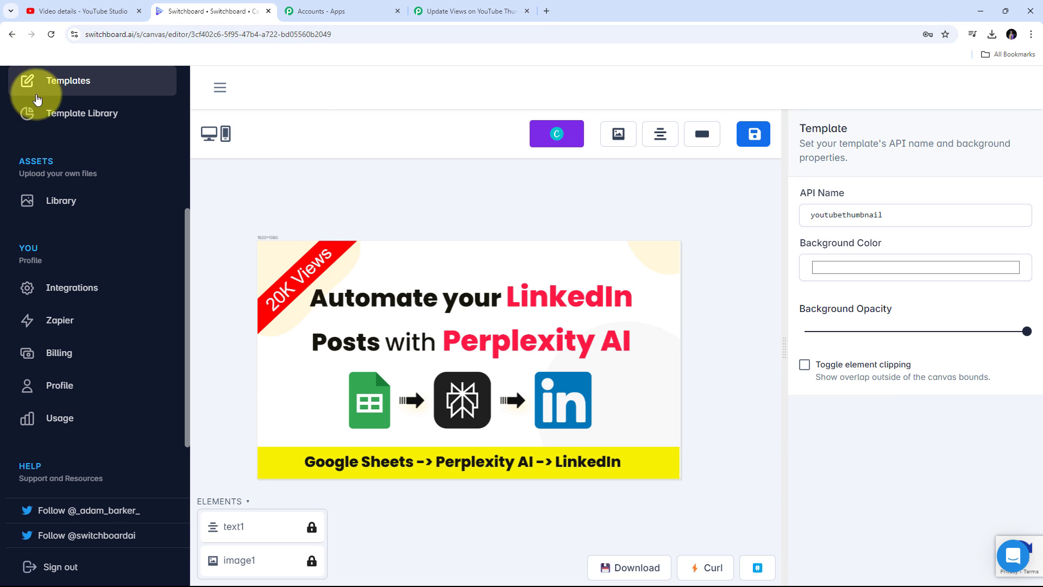
left_click(13, 34)
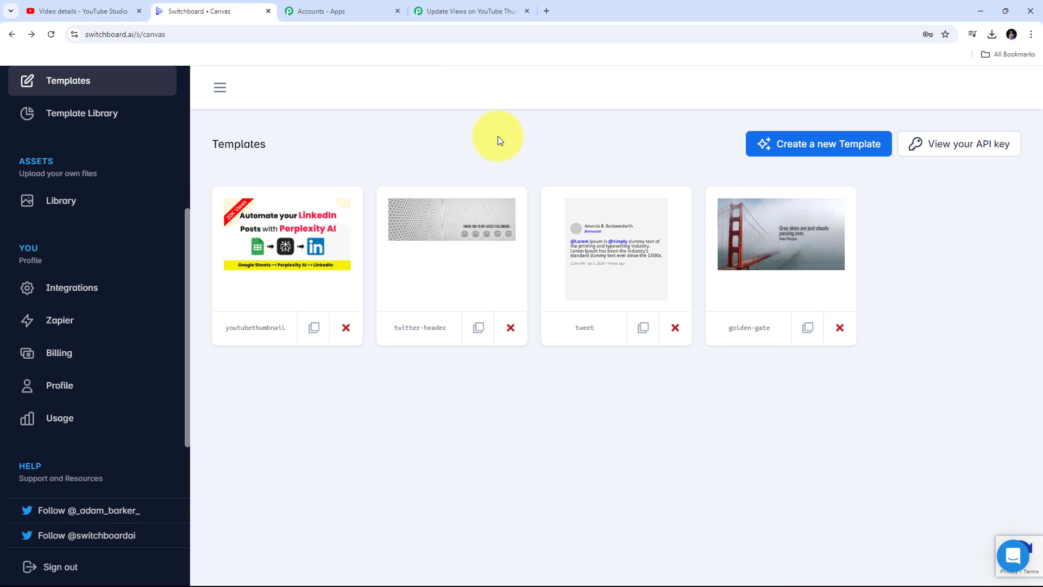
left_click(969, 150)
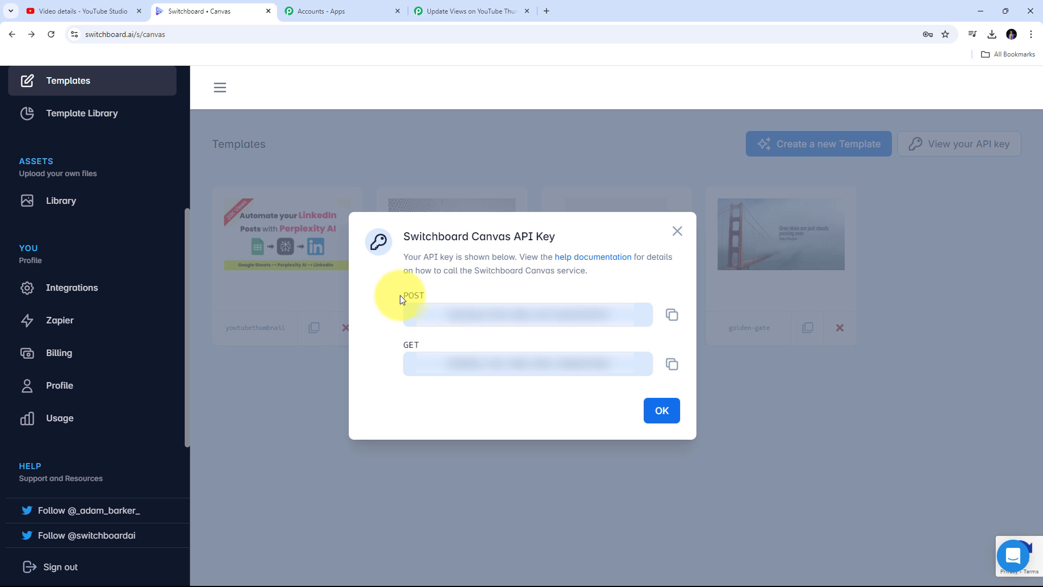
left_click(673, 316)
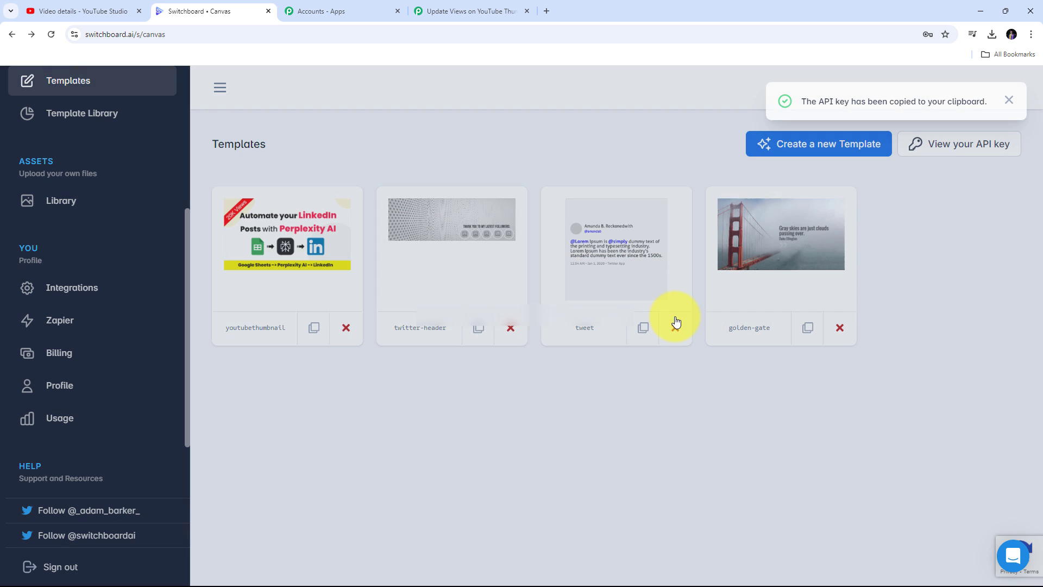
Switch back to the Pabbly Connect workflow, paste the API key into the new Switchboard Canvas connection, and save it.
left_click(452, 10)
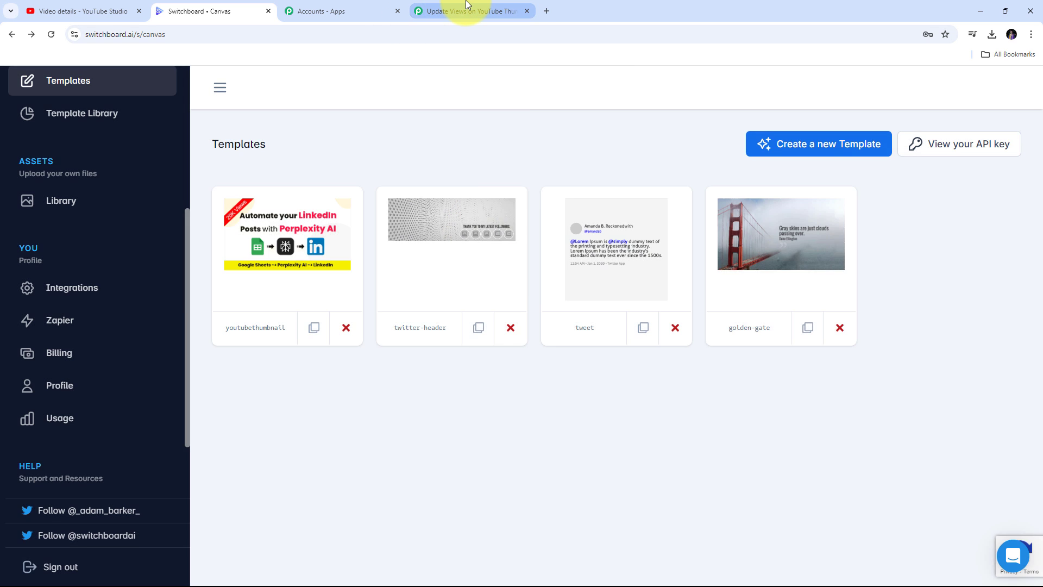
left_click(515, 404)
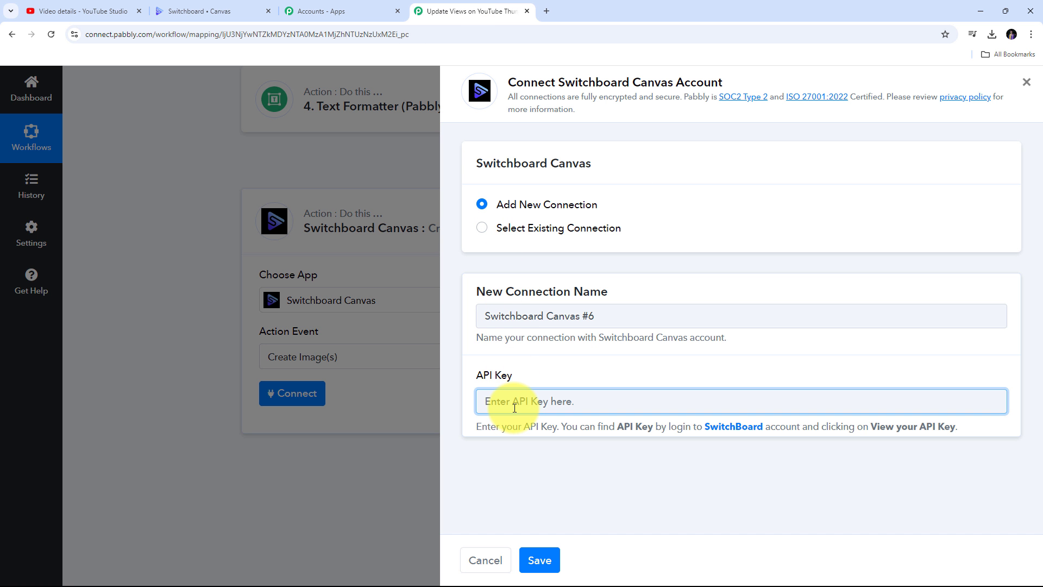
key("ctrl+v")
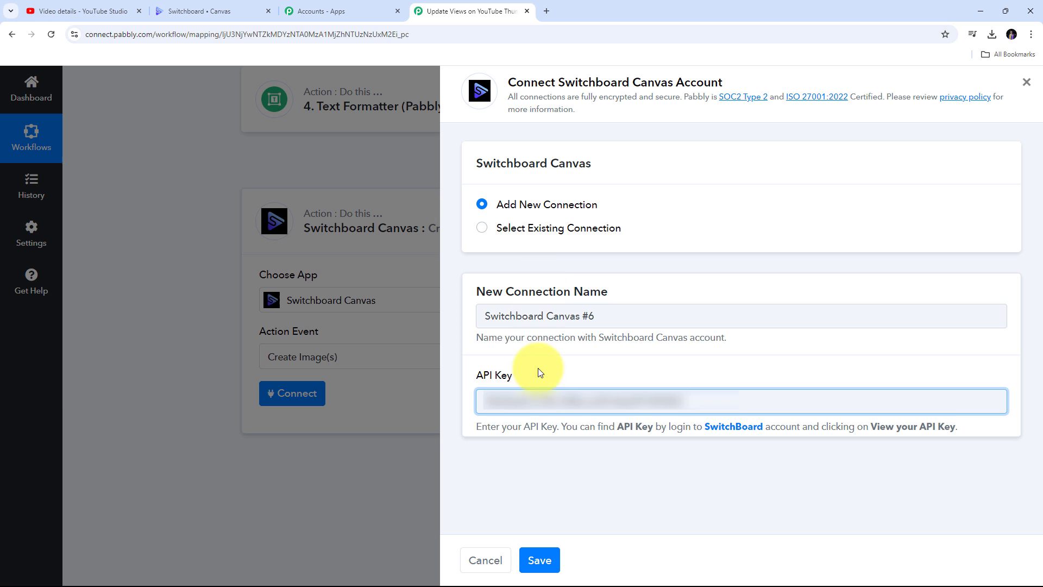
left_click(544, 560)
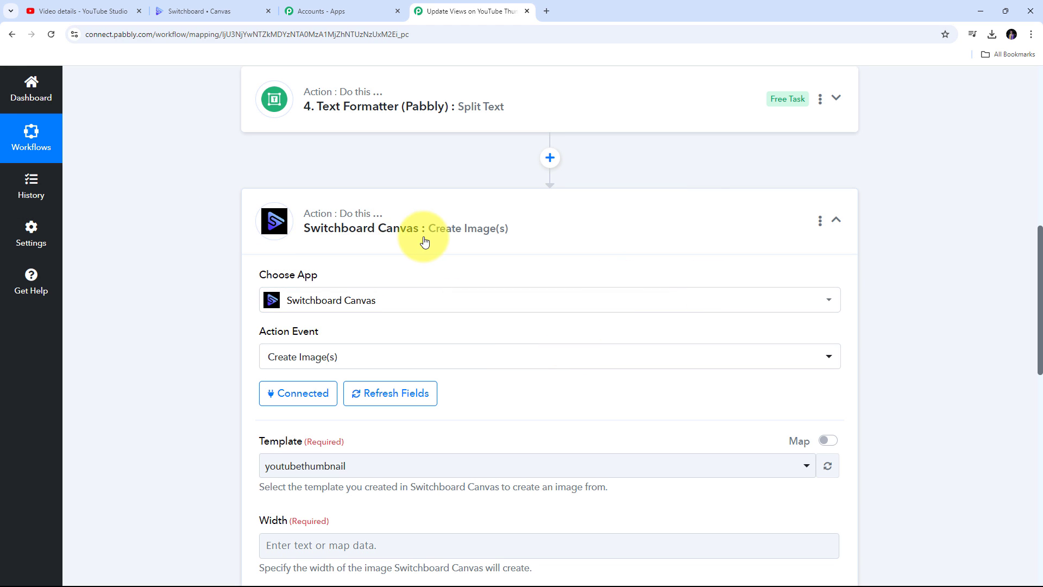
Check the YouTube thumbnail template's name in Switchboard and select youtubethumbnail as the Template in Pabbly Connect's Create Image(s) action.
scroll(172, 242, "down", 6)
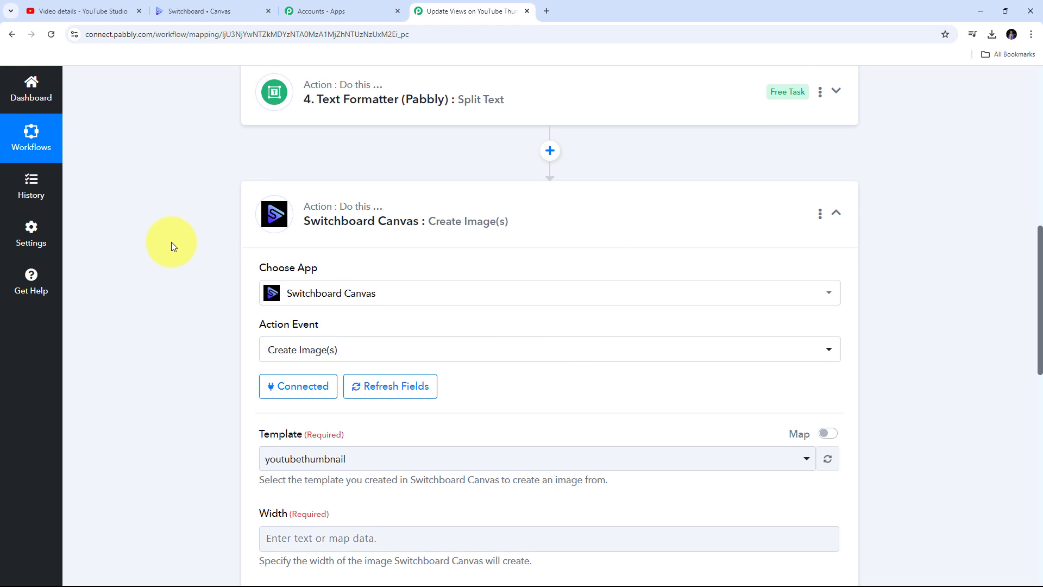
scroll(171, 243, "down", 1)
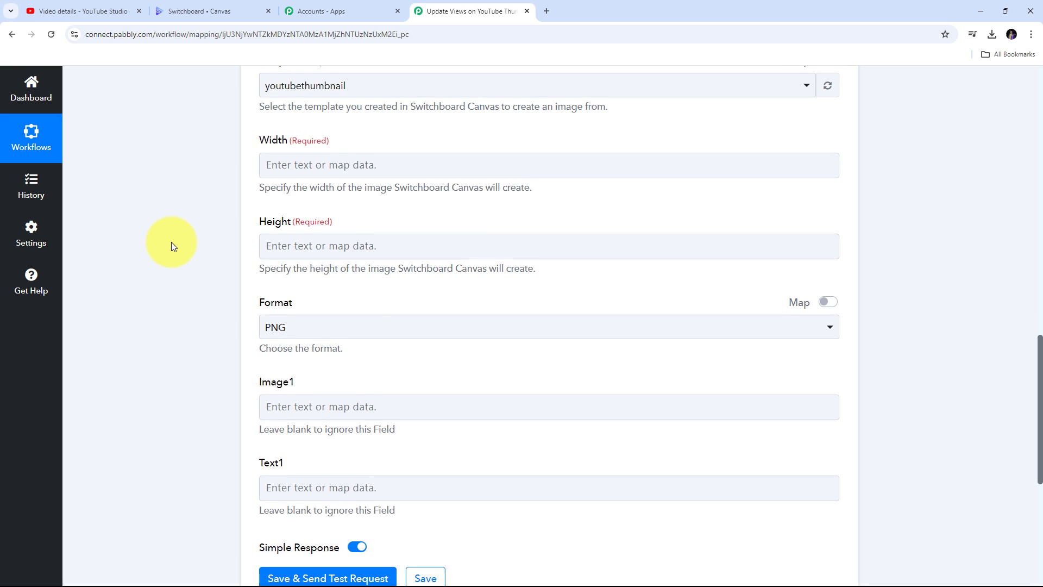
scroll(171, 242, "up", 2)
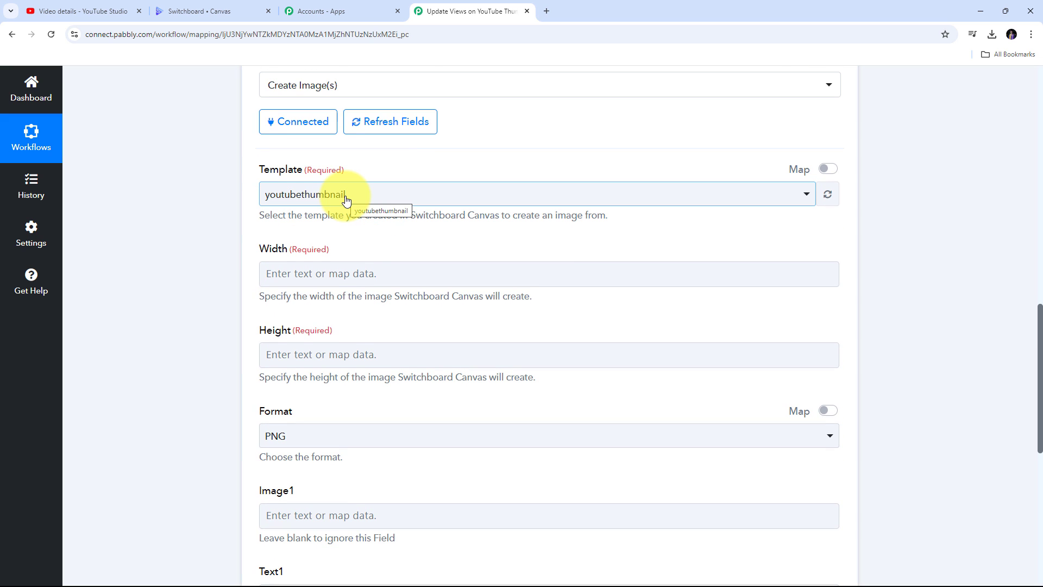
left_click(203, 12)
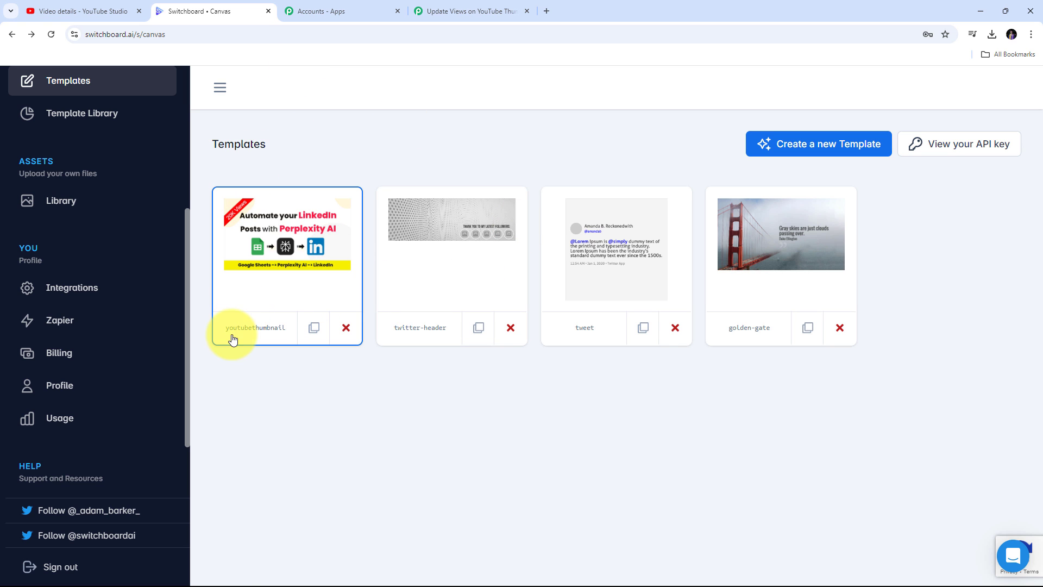
left_click(300, 257)
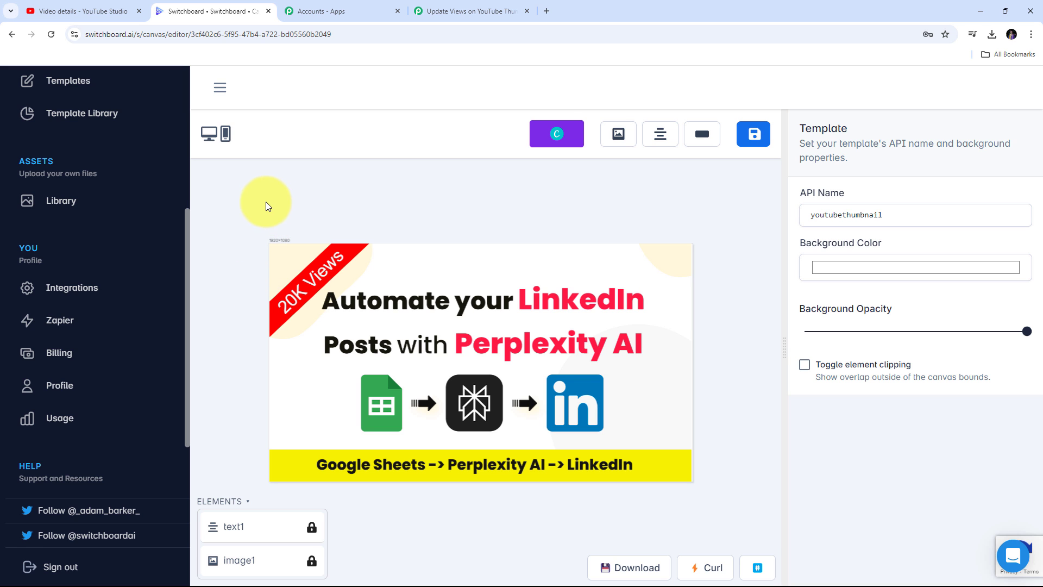
left_click(478, 12)
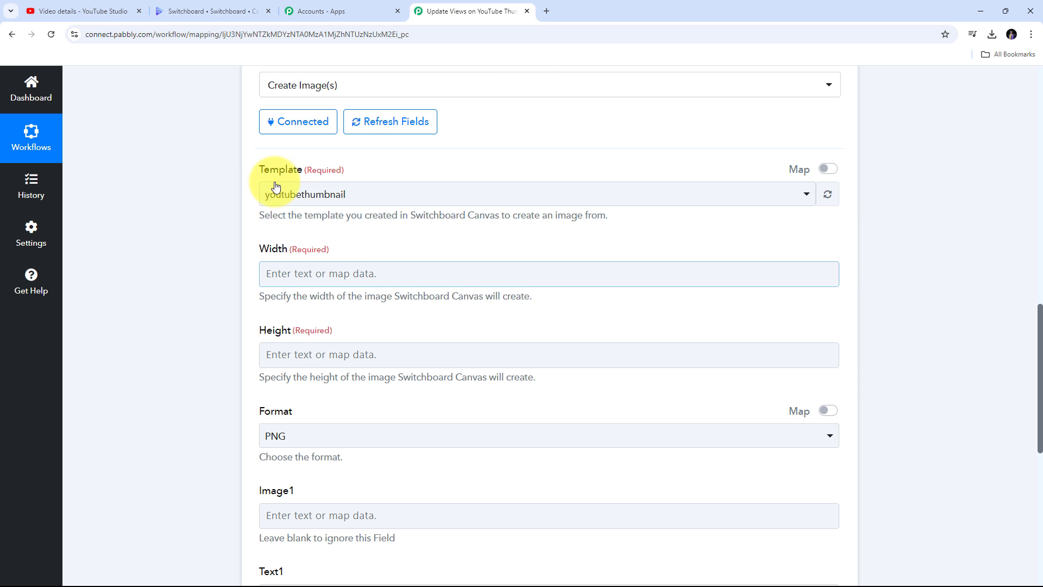
left_click(585, 199)
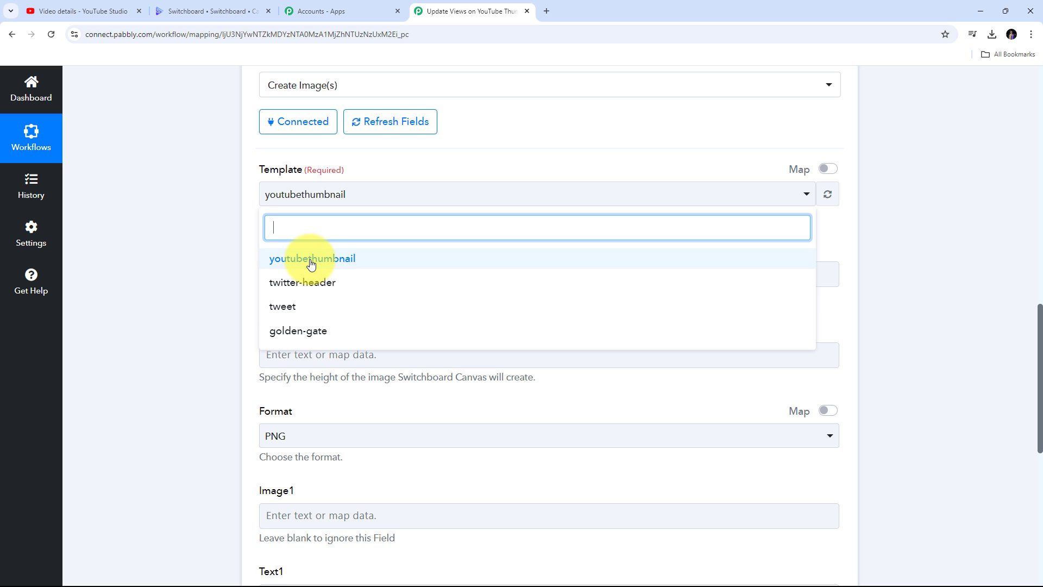
left_click(353, 261)
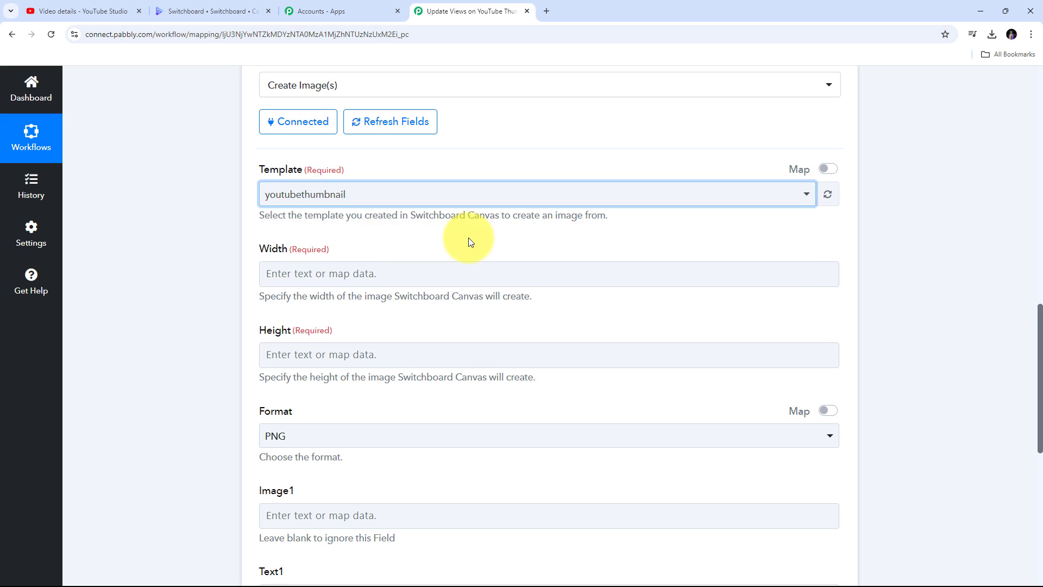
Switch to the Switchboard template and look up the width and height of its image1 element.
scroll(354, 261, "down", 1)
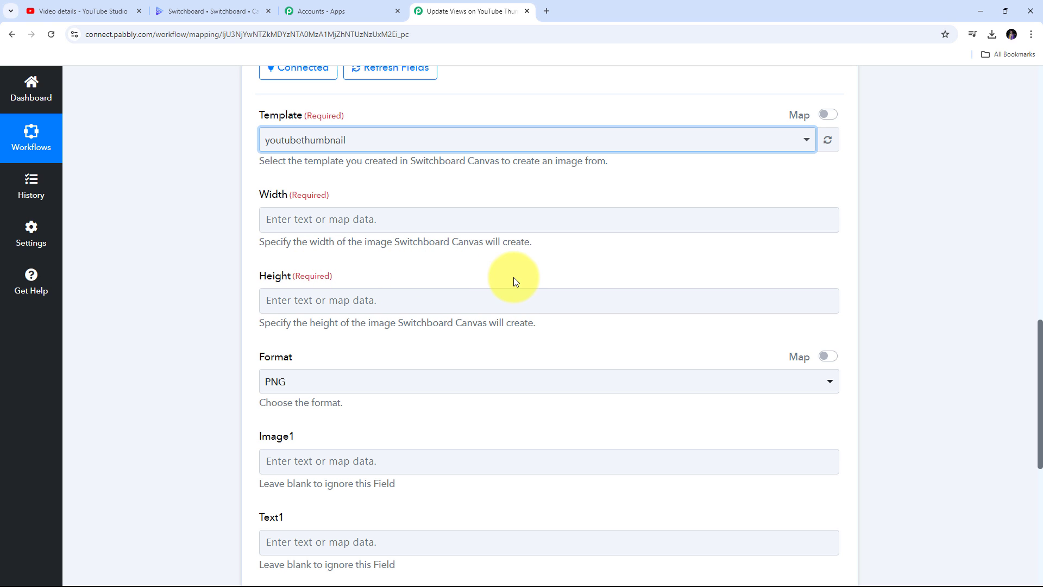
left_click(221, 11)
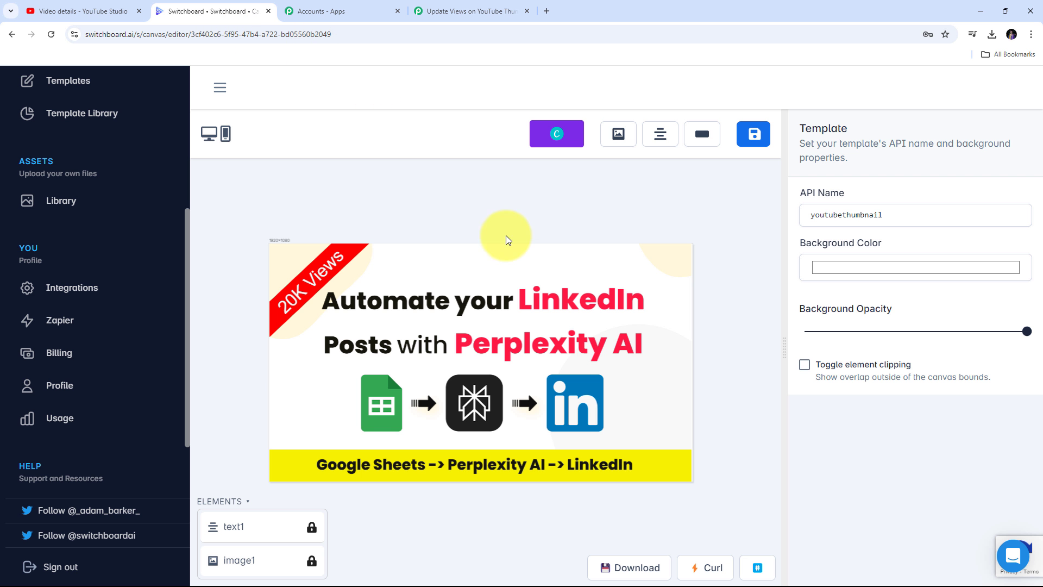
left_click(455, 271)
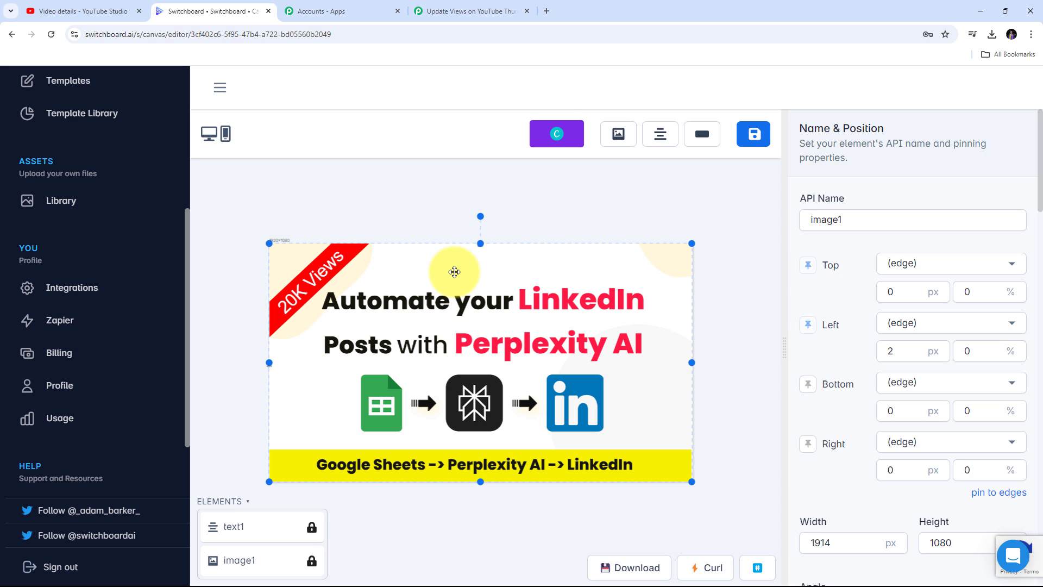
scroll(837, 436, "down", 2)
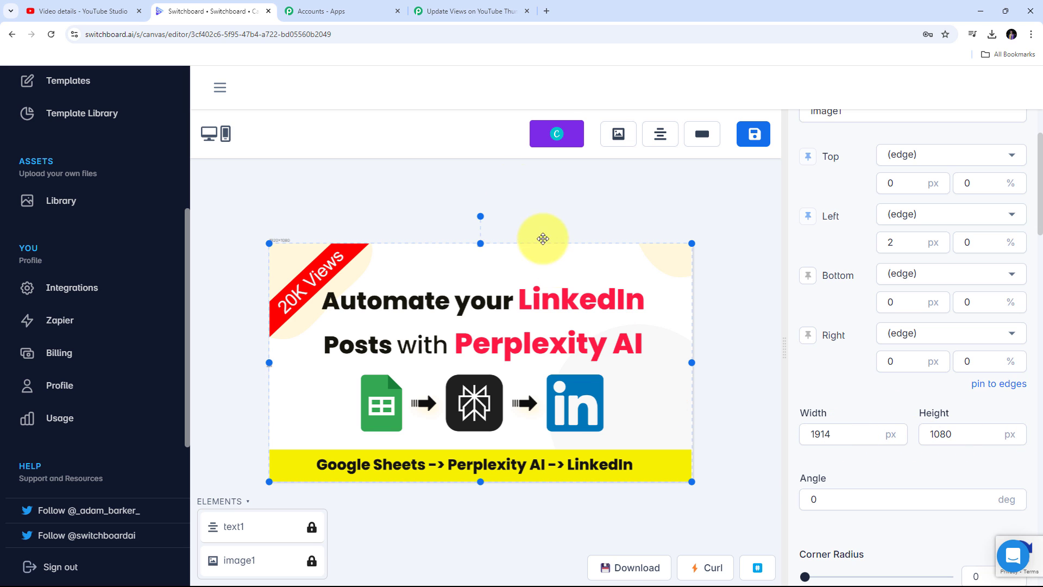
Switch back to the Pabbly Connect workflow and set the image's Width to 1914 and Height to 1080.
left_click(448, 15)
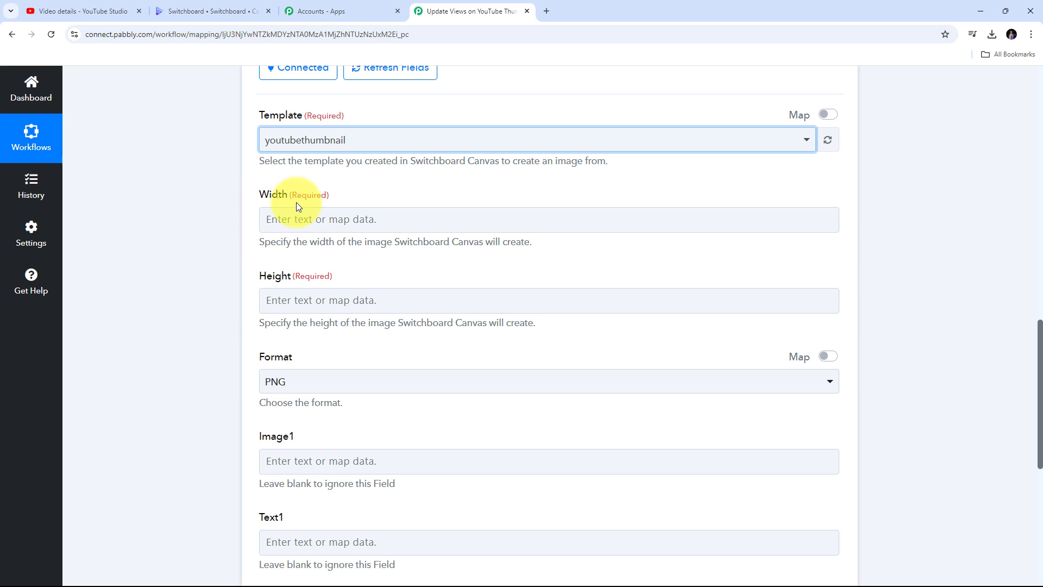
left_click(297, 219)
type("1914")
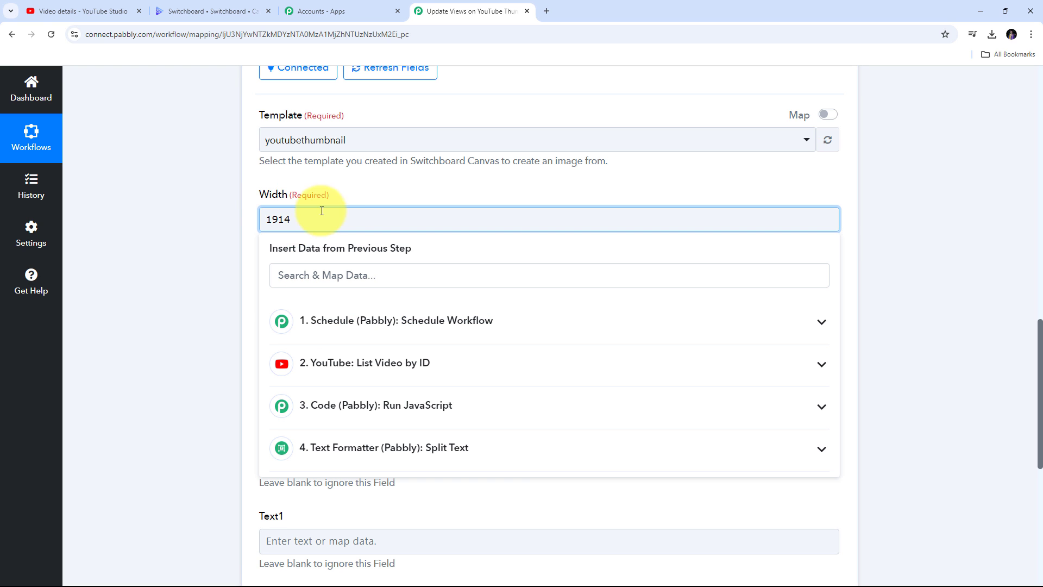
left_click(351, 233)
left_click(301, 302)
type("1080")
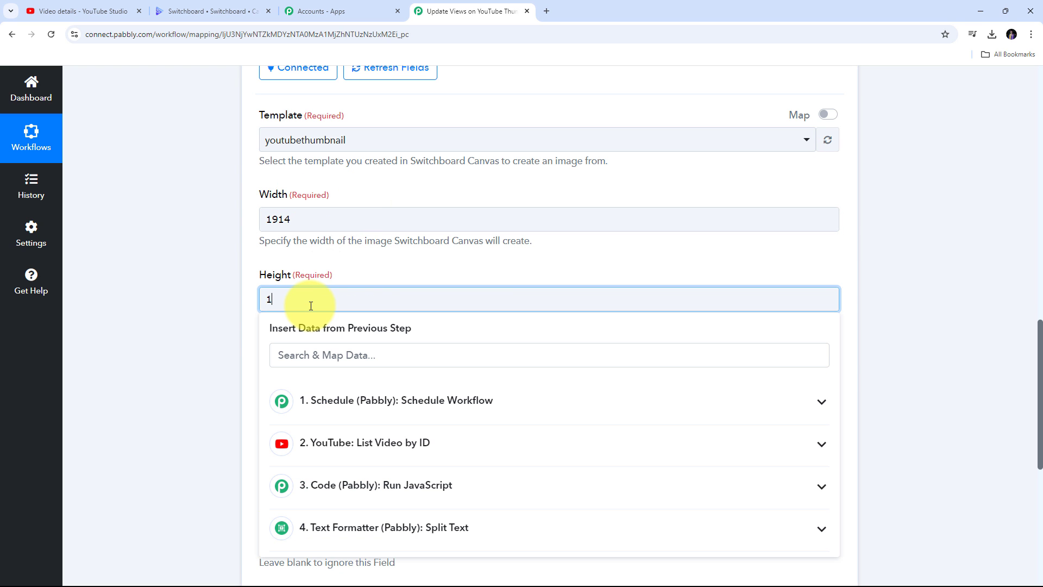
left_click(368, 269)
Choose PNG as the Format of the image in the Create Image(s) action.
scroll(386, 262, "down", 2)
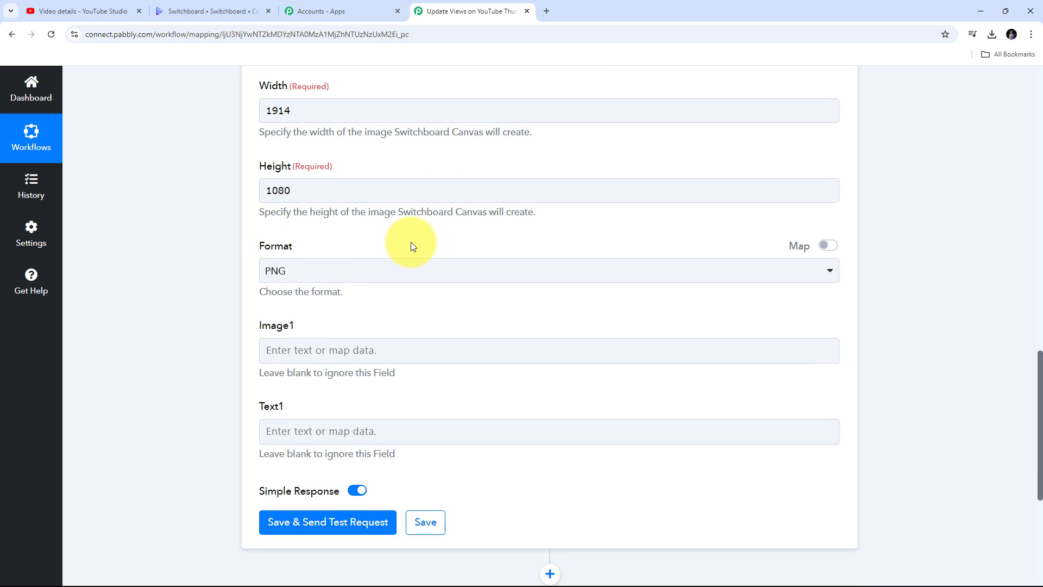
left_click(557, 277)
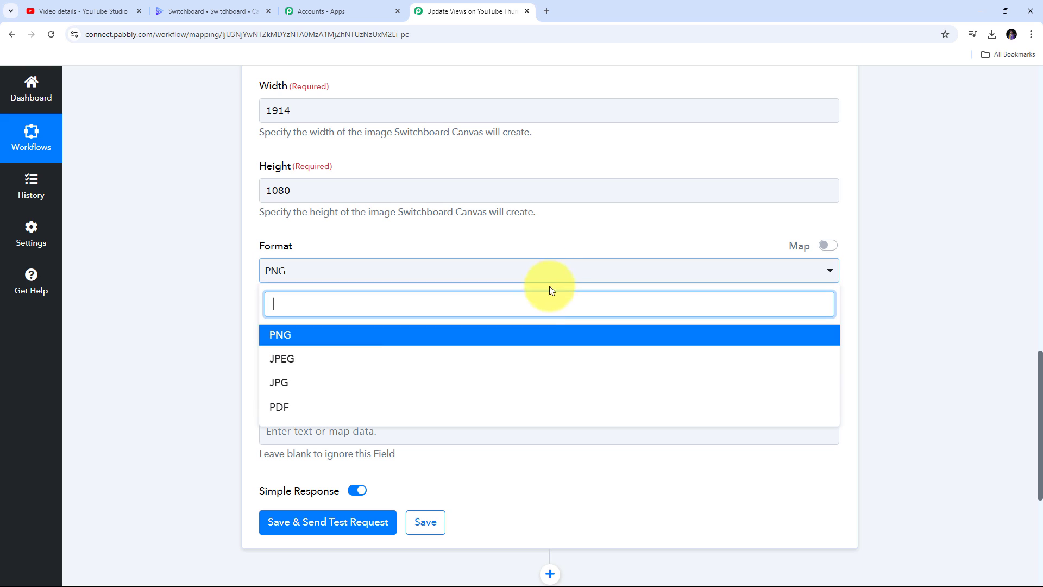
left_click(301, 339)
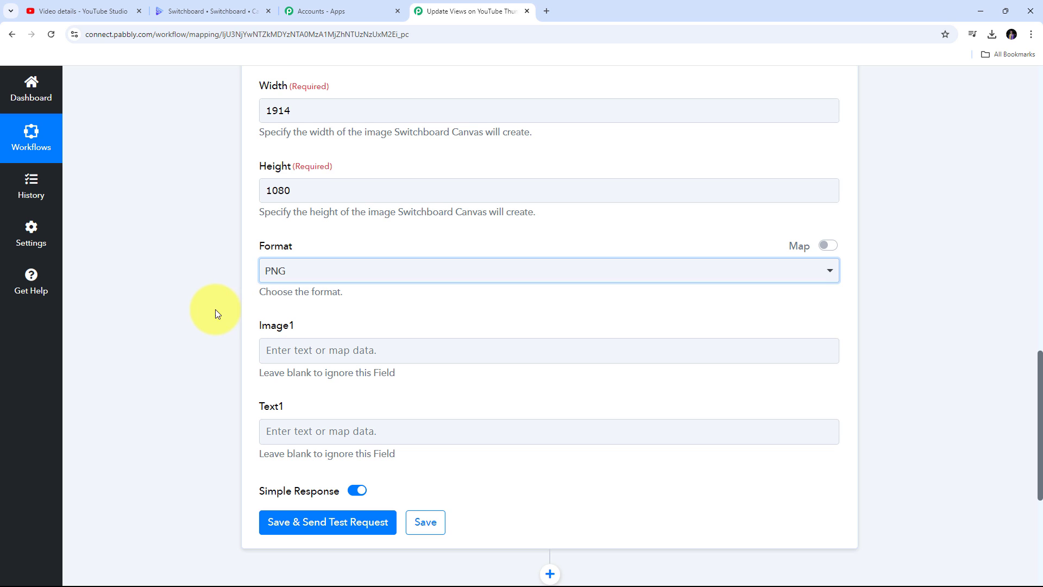
Switch to Switchboard and check the API names of the template's background image and view-count text elements.
scroll(410, 262, "down", 1)
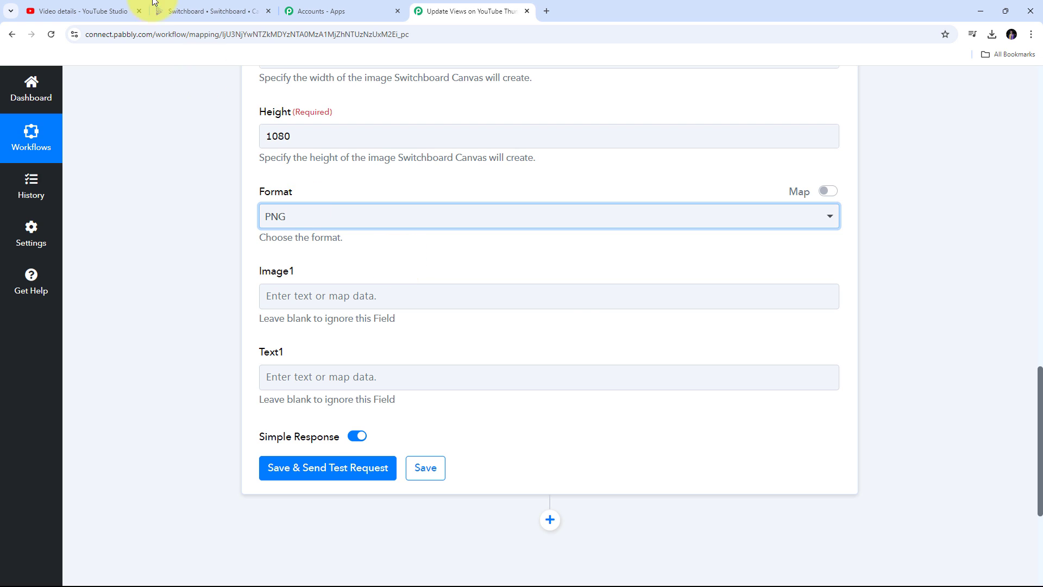
left_click(178, 9)
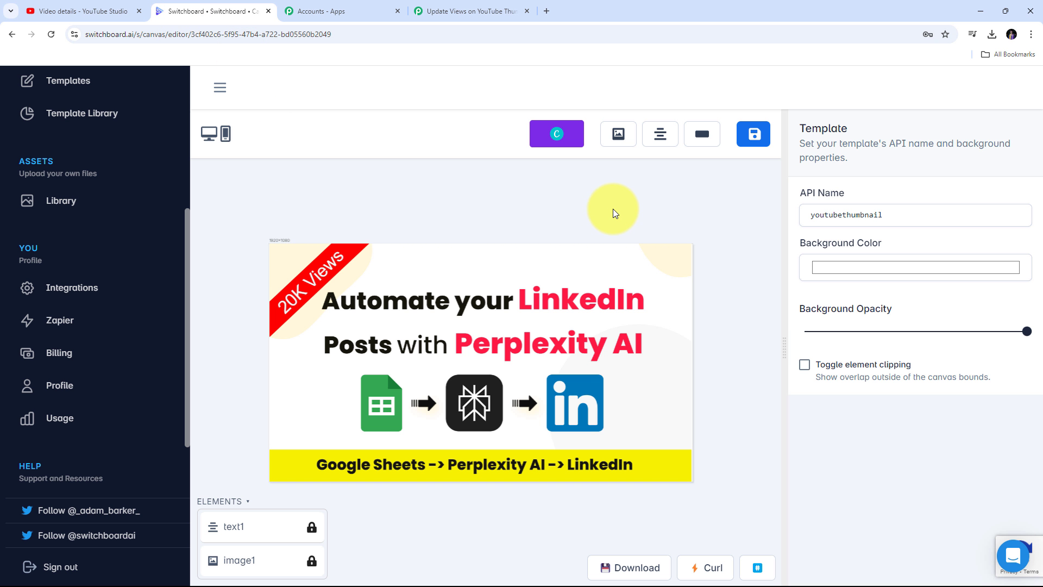
left_click(489, 264)
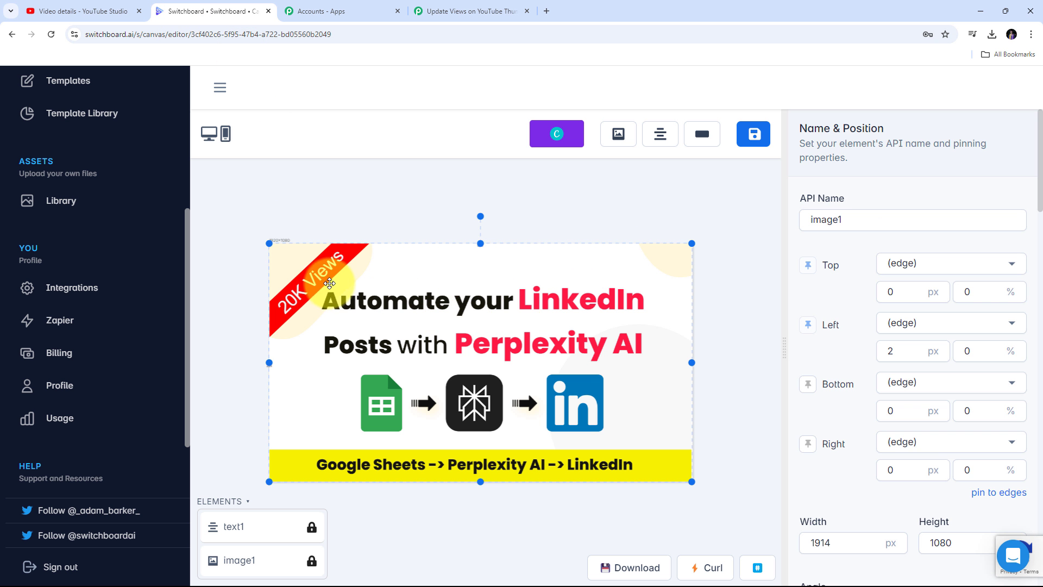
left_click(320, 274)
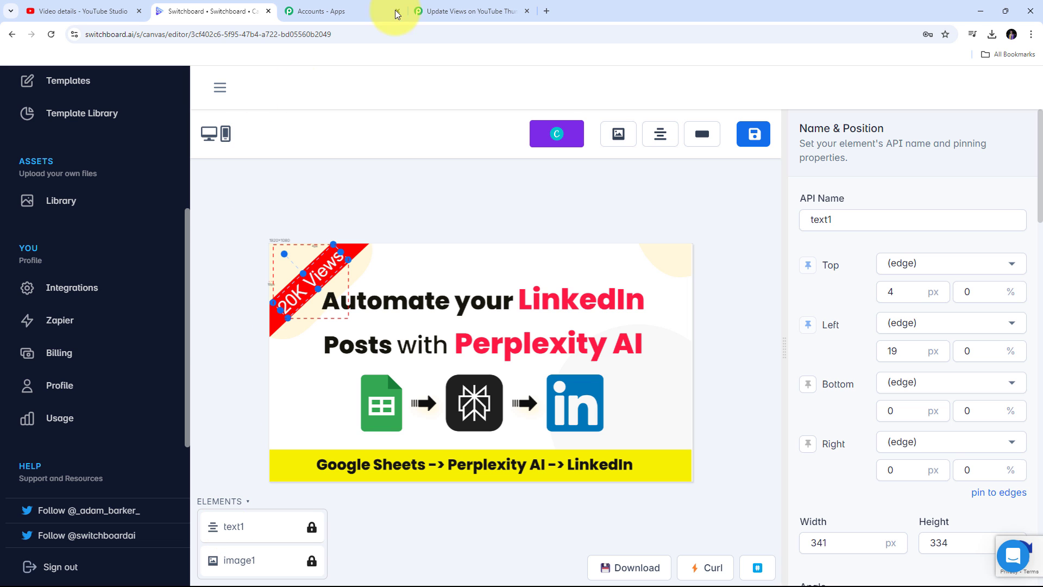
Return to the Pabbly Connect workflow and map the Text Formatter step's Result into the Text1 field.
left_click(465, 12)
left_click(295, 352)
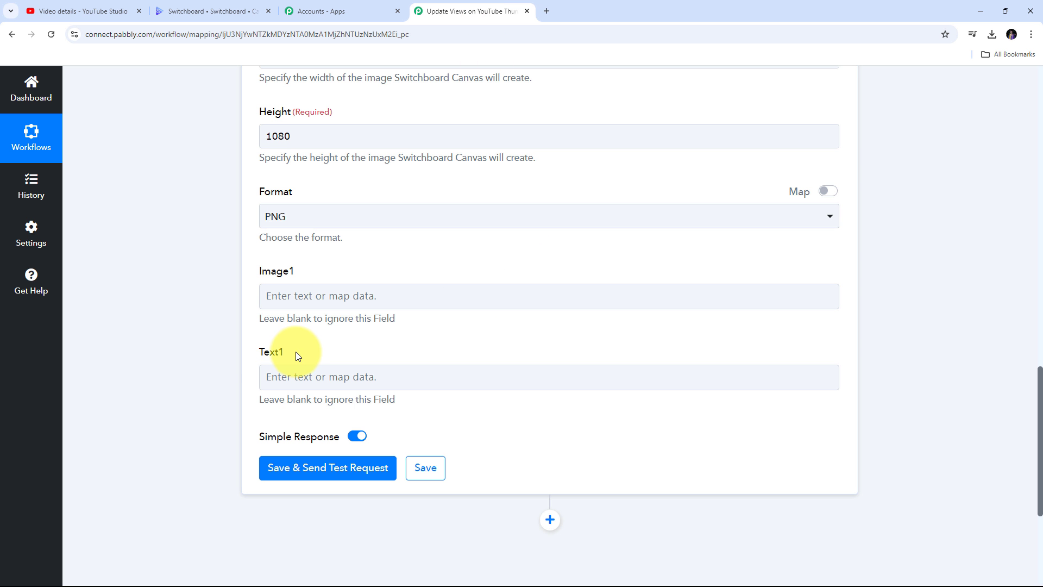
scroll(337, 364, "down", 1)
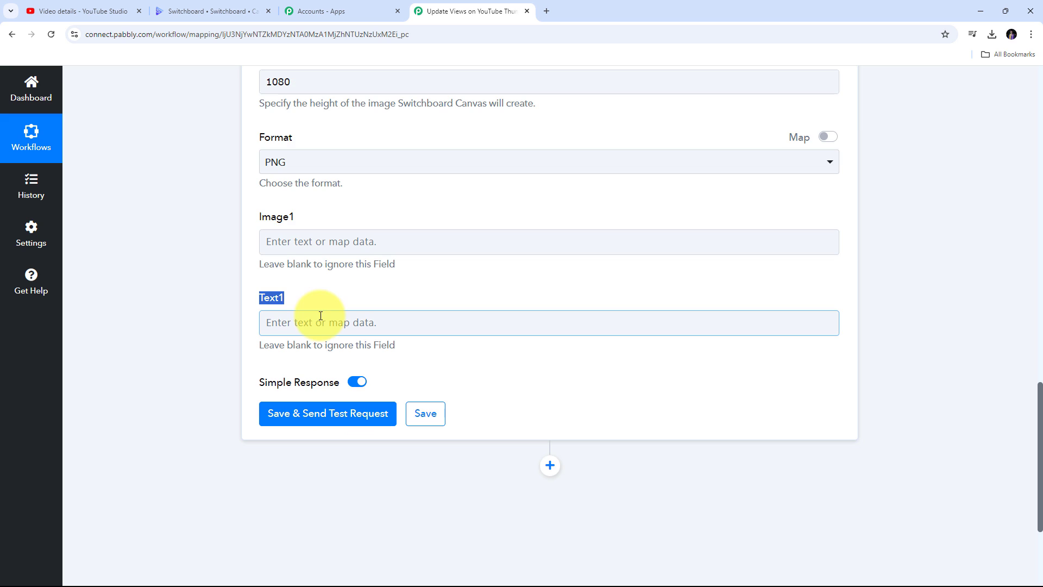
left_click(298, 323)
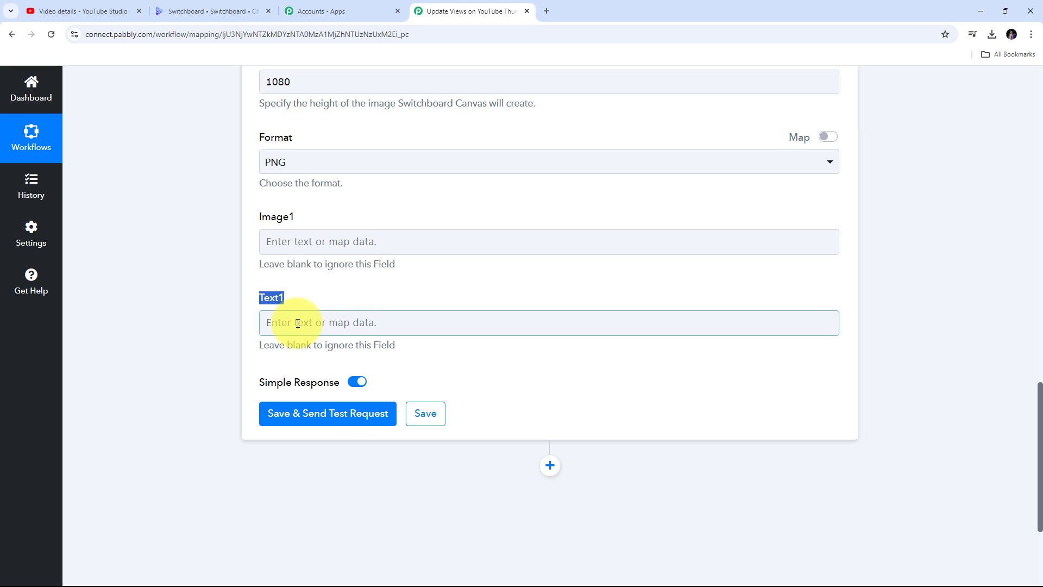
scroll(369, 313, "down", 2)
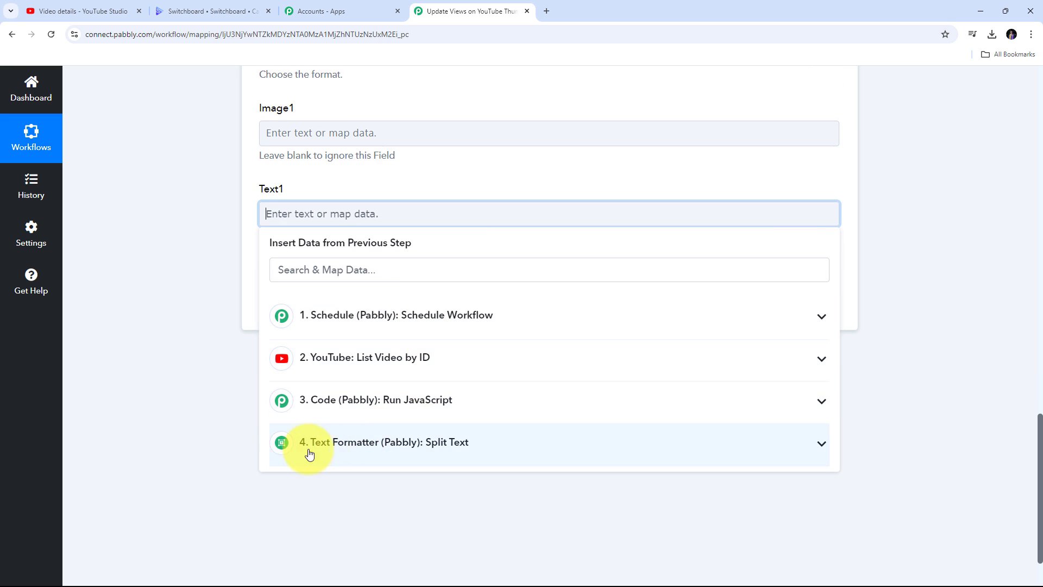
left_click(438, 448)
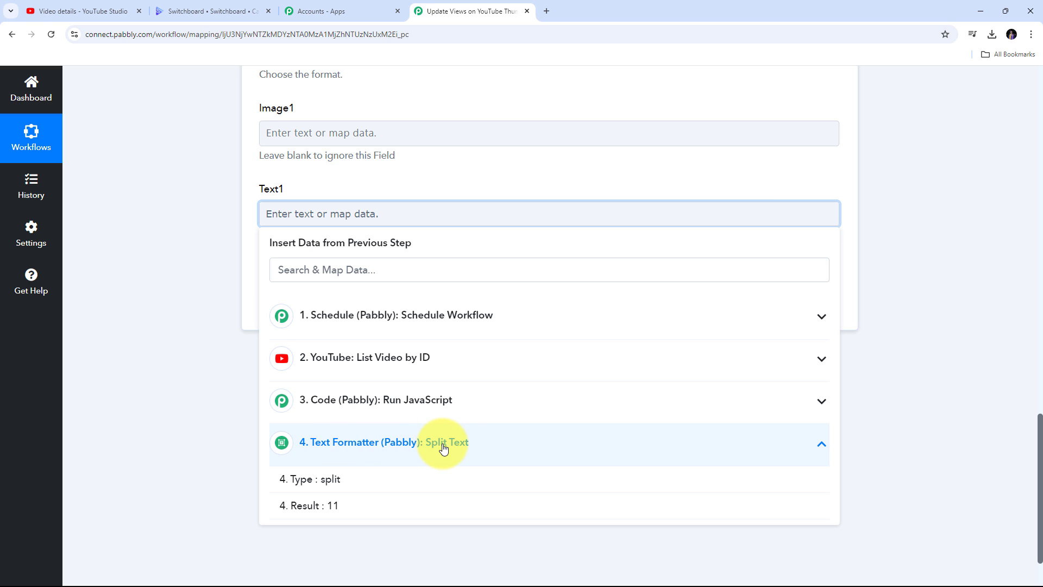
left_click(338, 512)
Review the Create Image(s) settings, then save the action and send a test request.
scroll(221, 360, "up", 8)
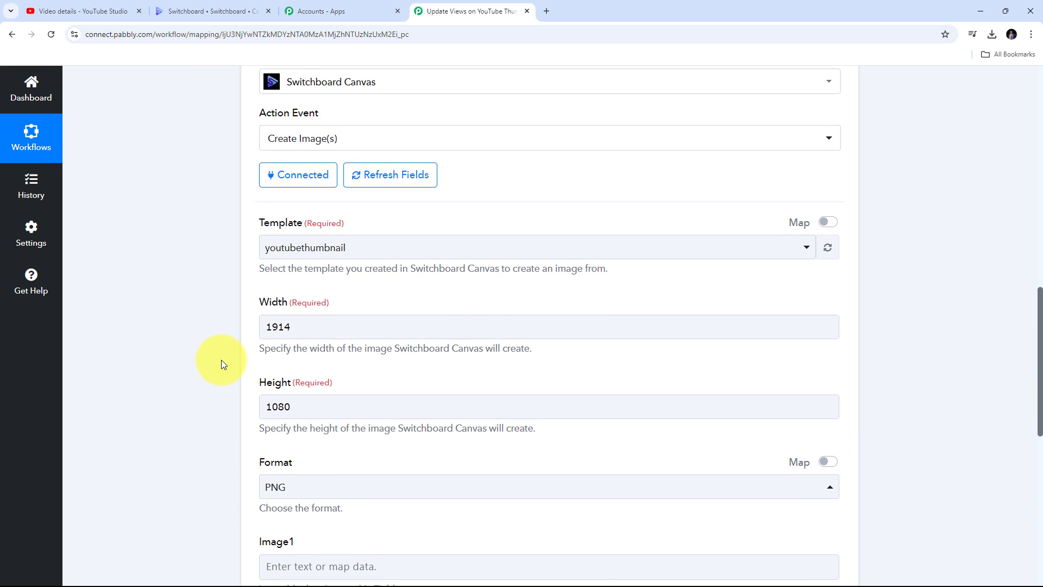
scroll(220, 360, "down", 7)
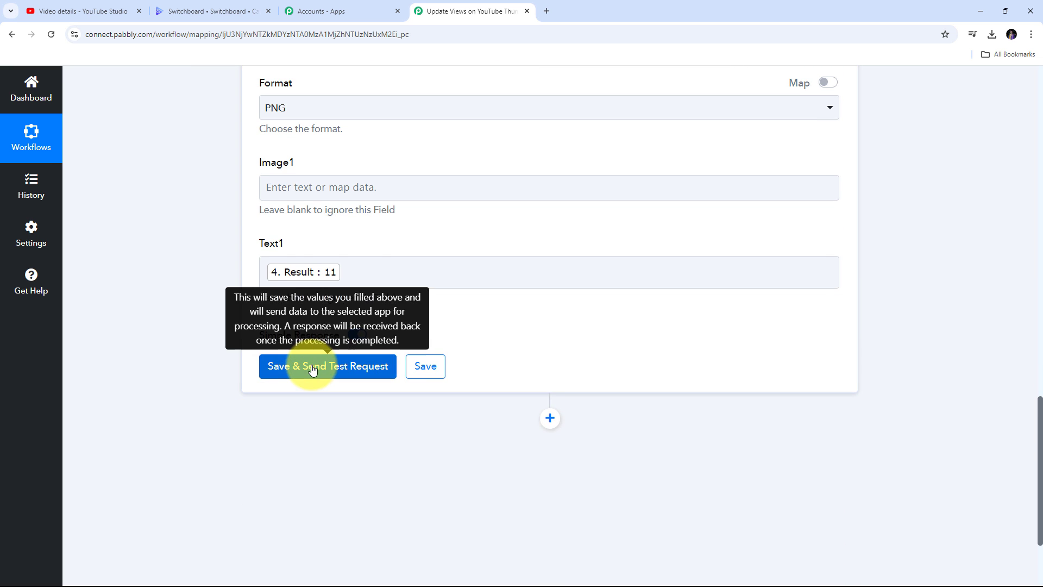
left_click(314, 367)
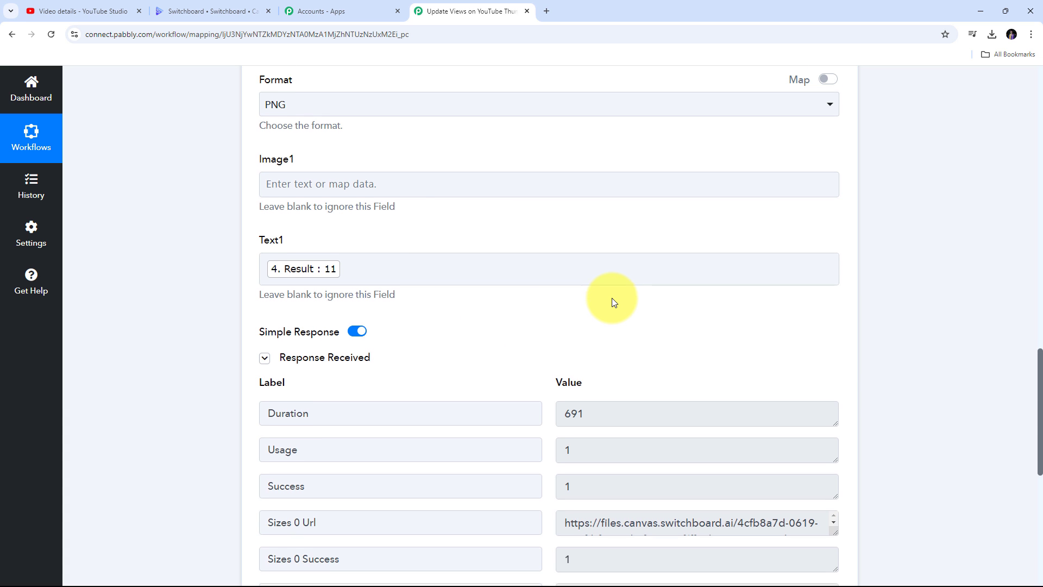
Copy the generated image's address from Sizes 0 Url in the response and open it in a new browser tab.
scroll(615, 300, "down", 6)
scroll(620, 298, "up", 2)
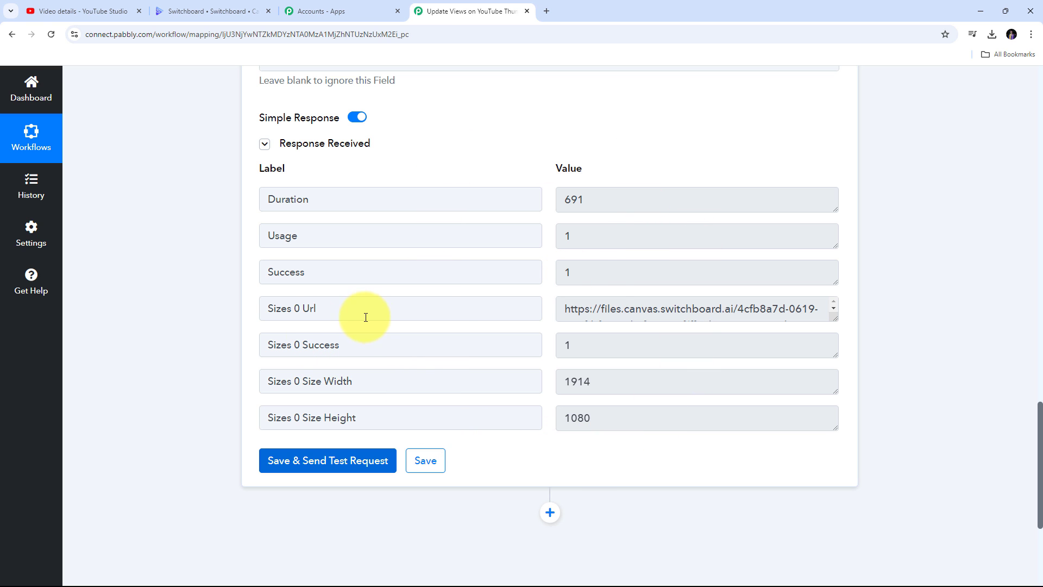
left_click_drag(835, 318, 831, 387)
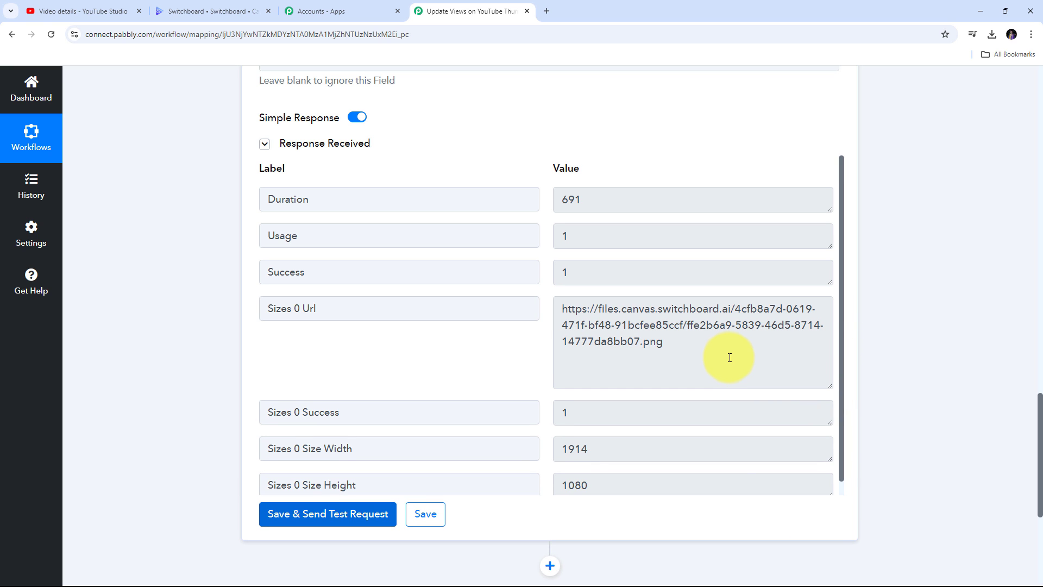
left_click_drag(729, 358, 475, 314)
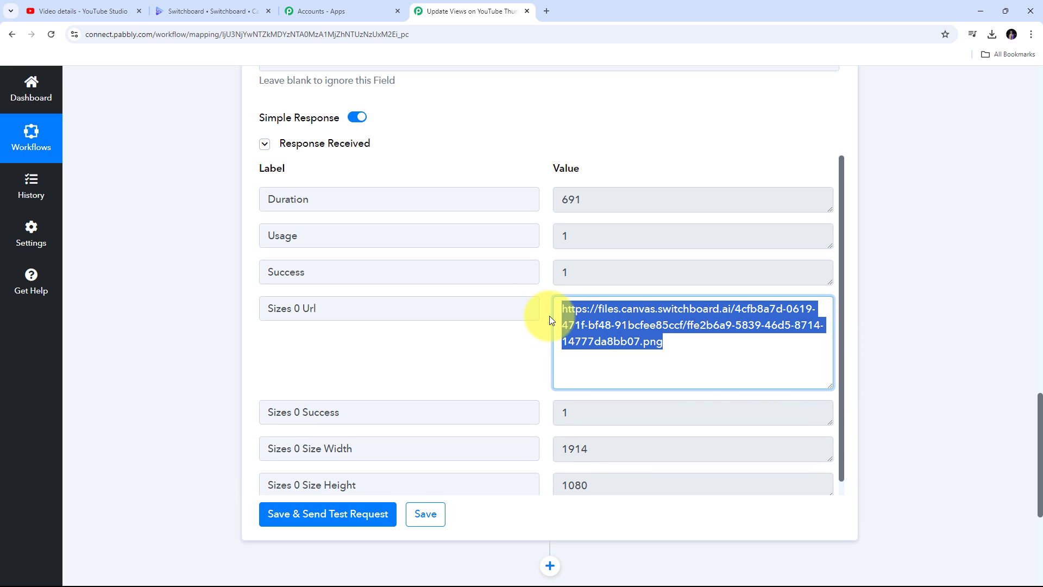
right_click(569, 321)
left_click(591, 337)
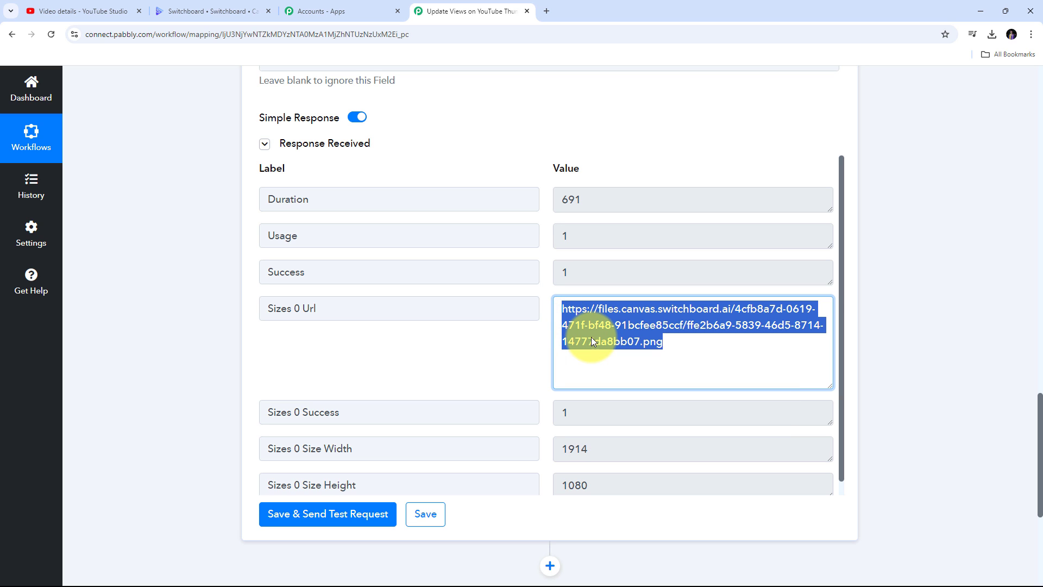
left_click(544, 12)
key("ctrl+v")
key("Return")
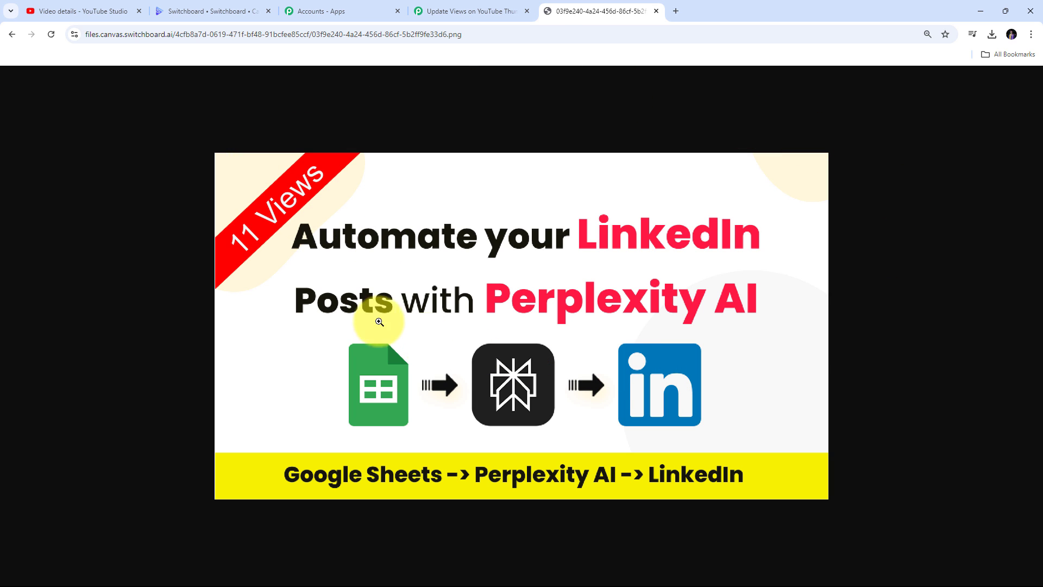
Return to the Pabbly Connect workflow and add a YouTube action with the Set Thumbnail event after the Switchboard Canvas step.
left_click(452, 11)
scroll(515, 301, "down", 1)
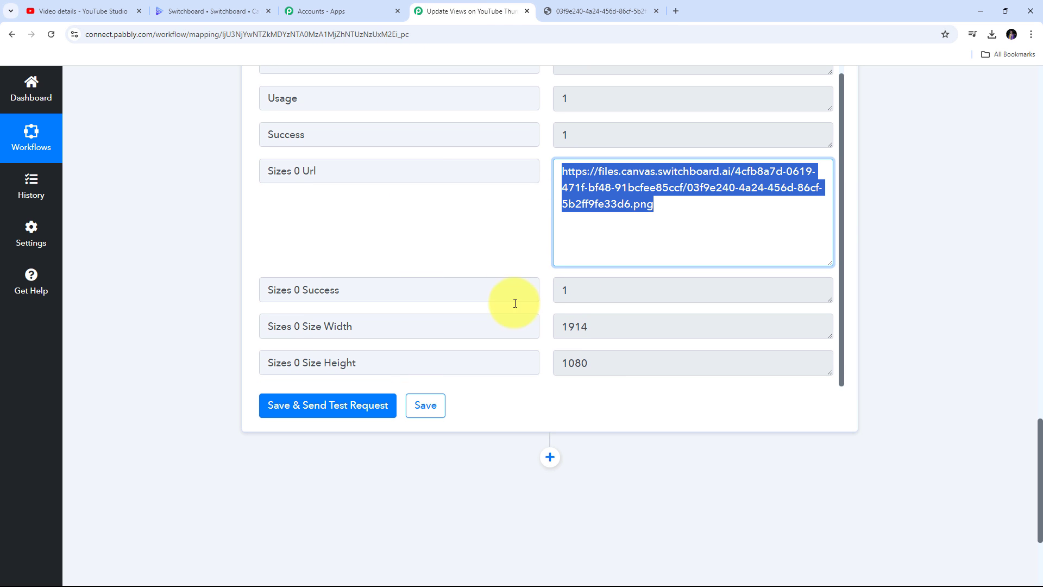
scroll(923, 341, "down", 2)
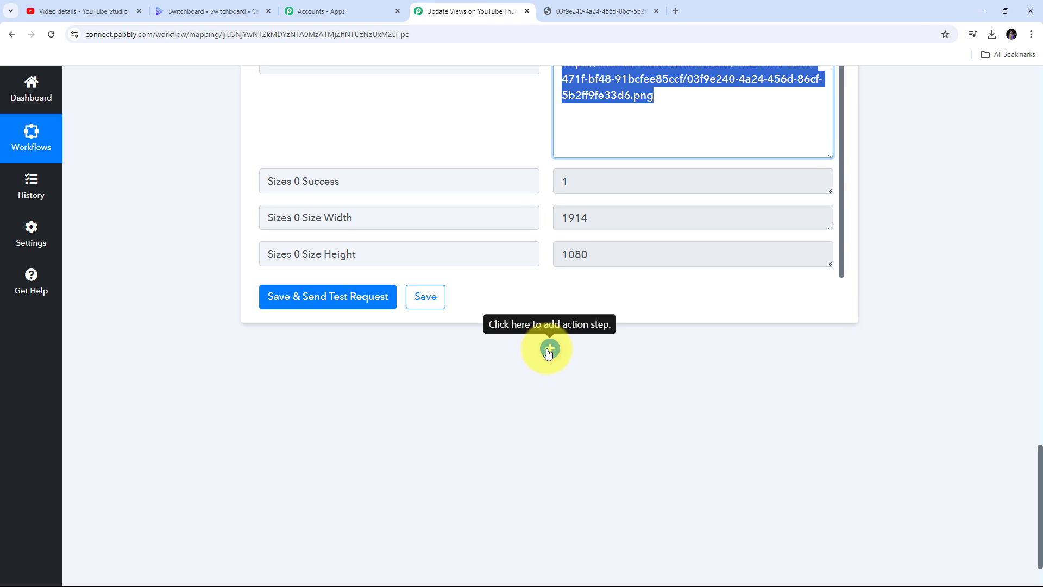
left_click(550, 349)
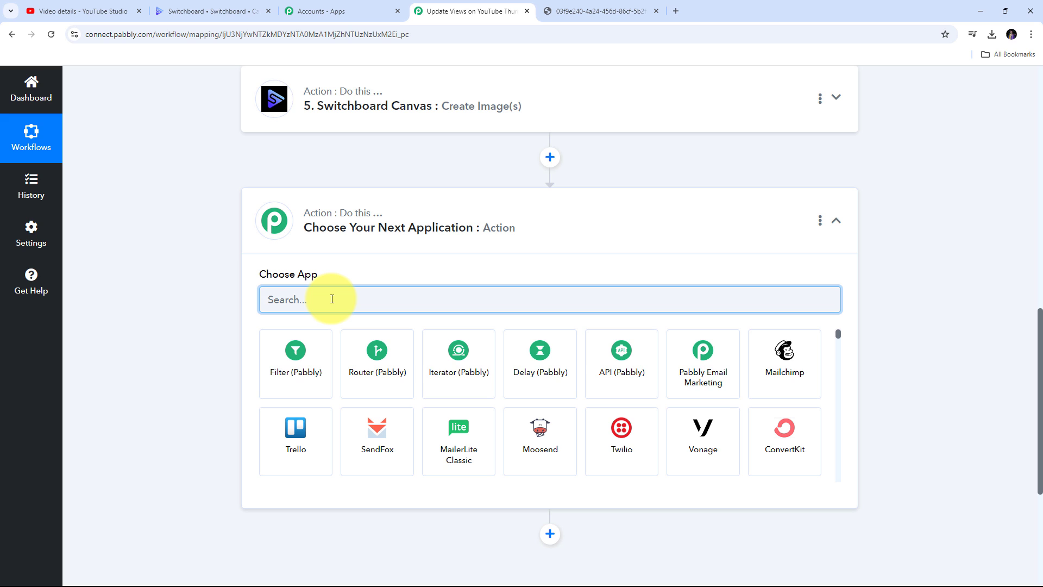
type("Youtube")
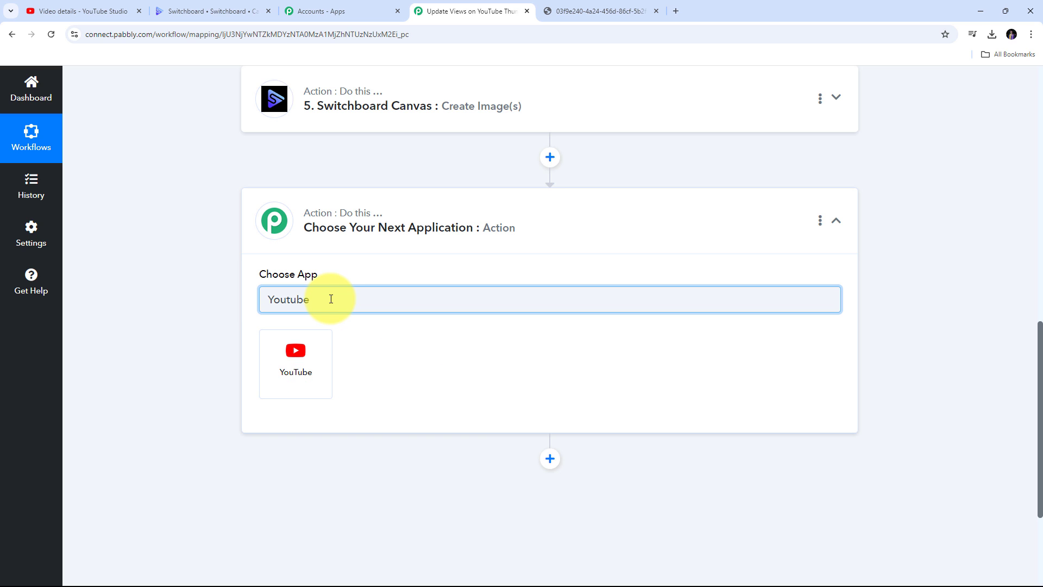
left_click(294, 361)
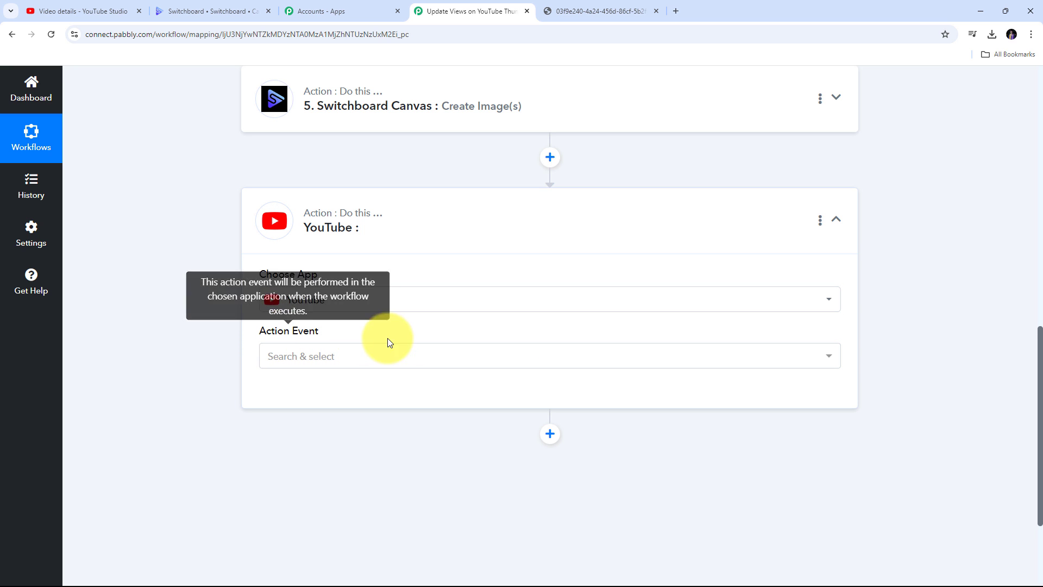
left_click(424, 356)
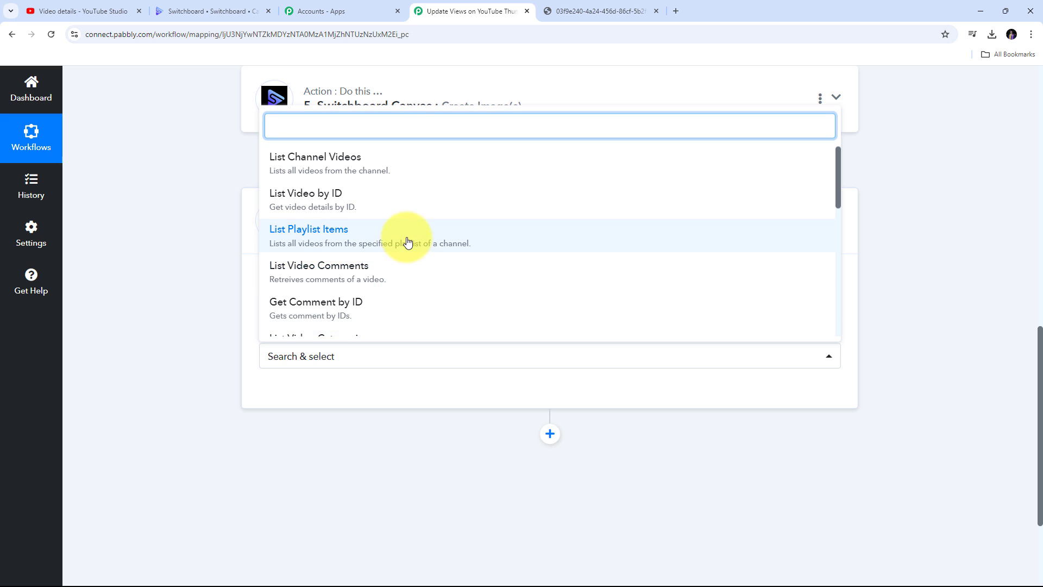
scroll(407, 240, "down", 5)
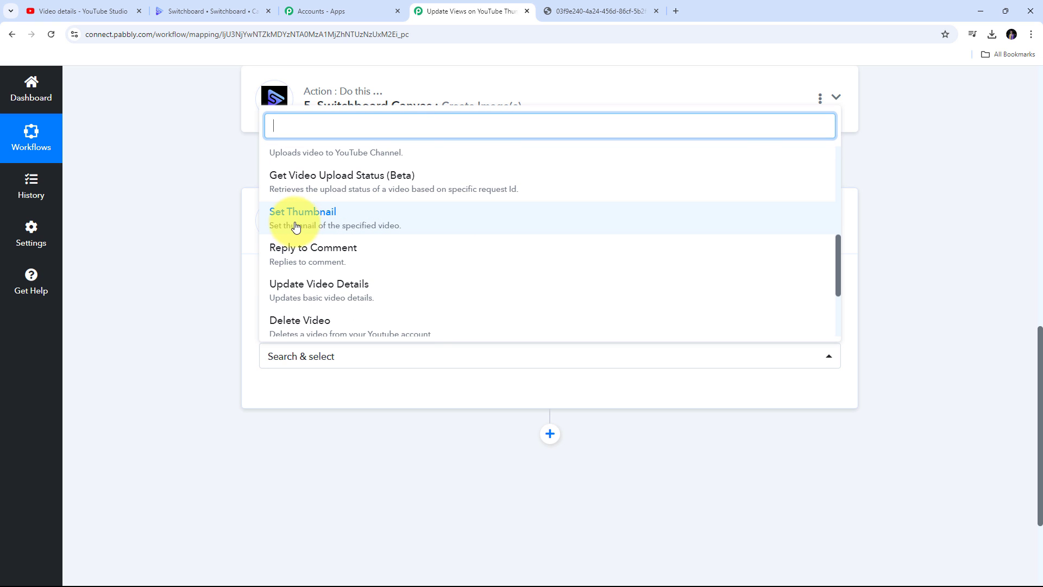
left_click(331, 224)
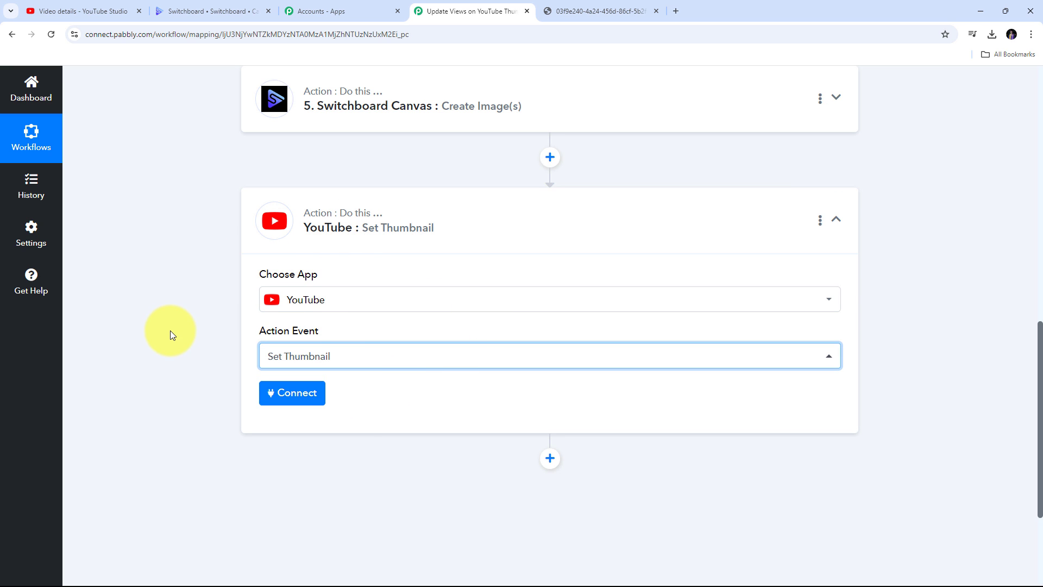
Connect the Set Thumbnail action to YouTube using the existing connection YouTube #25.
left_click(295, 399)
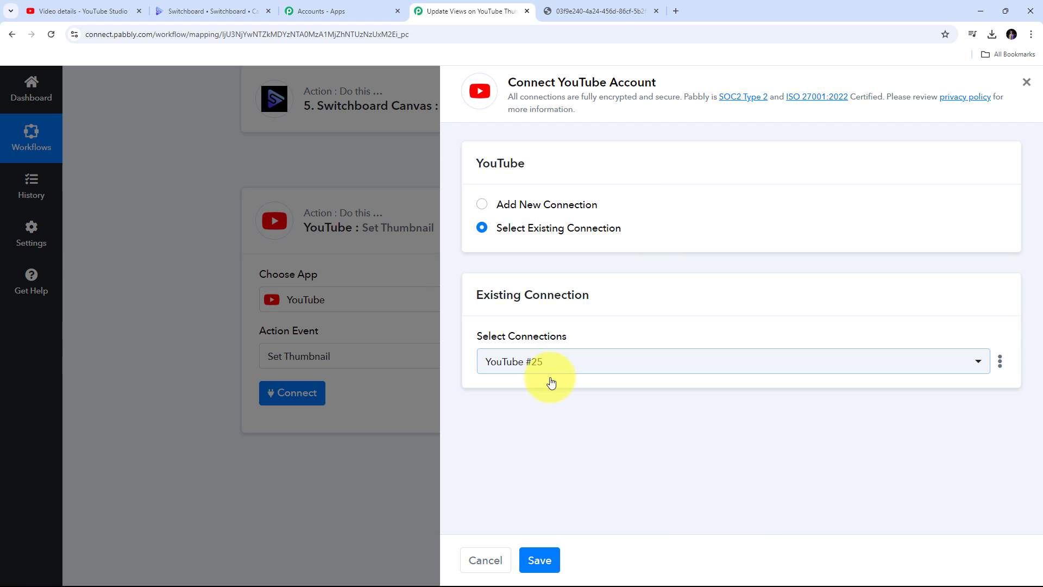
left_click(540, 562)
scroll(507, 323, "down", 2)
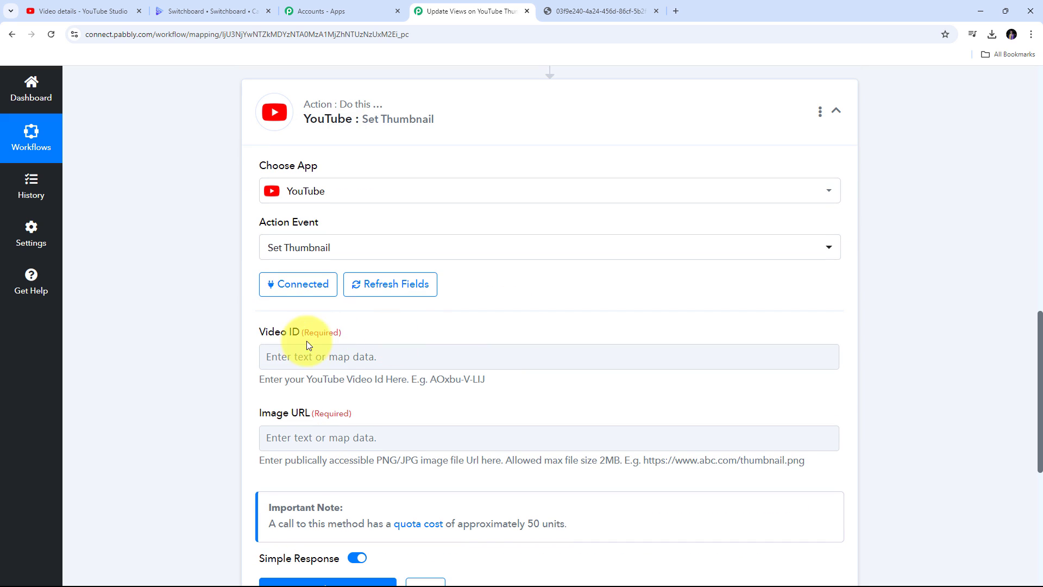
Copy the video ID TUyED4wjCNA from the video's YouTube Studio address and paste it as the Video ID in the Pabbly Connect workflow.
left_click(296, 357)
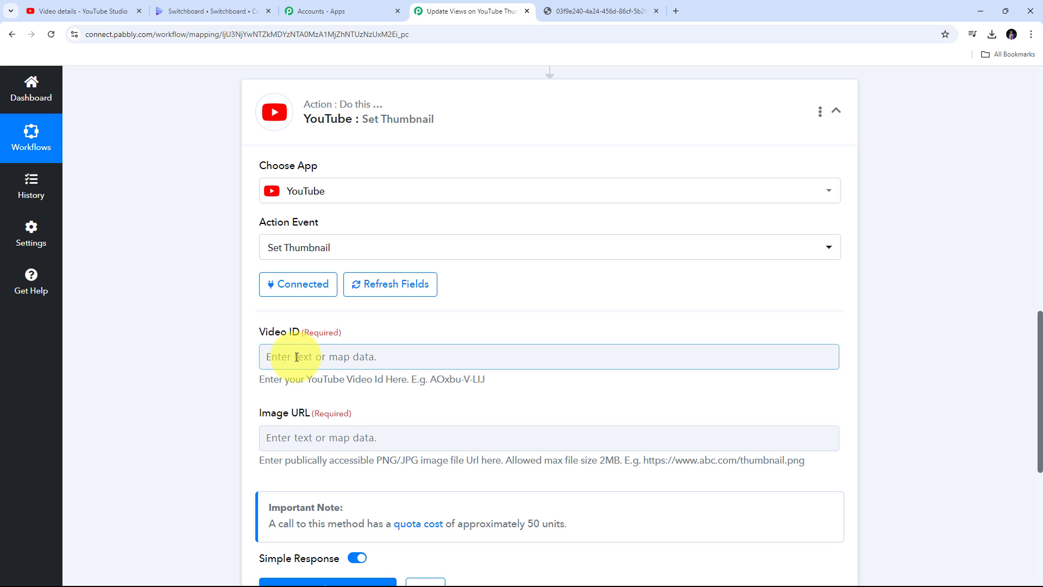
left_click(82, 11)
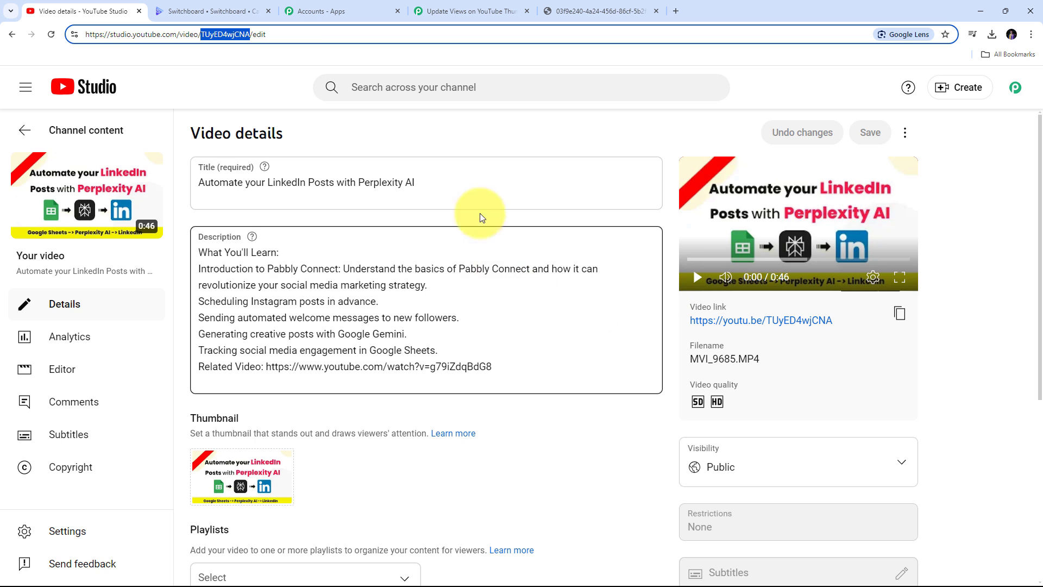
left_click(239, 70)
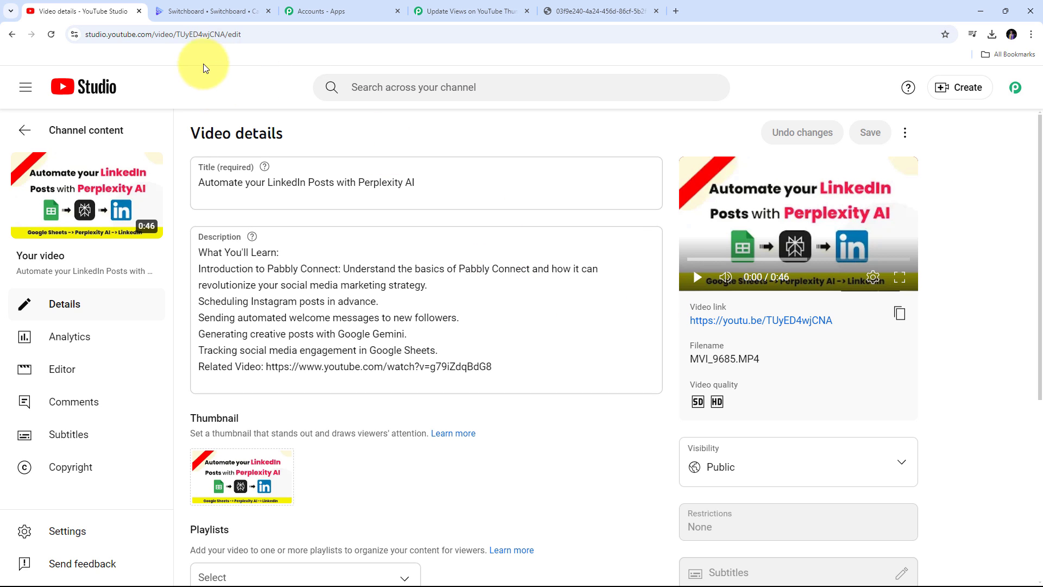
double_click(182, 34)
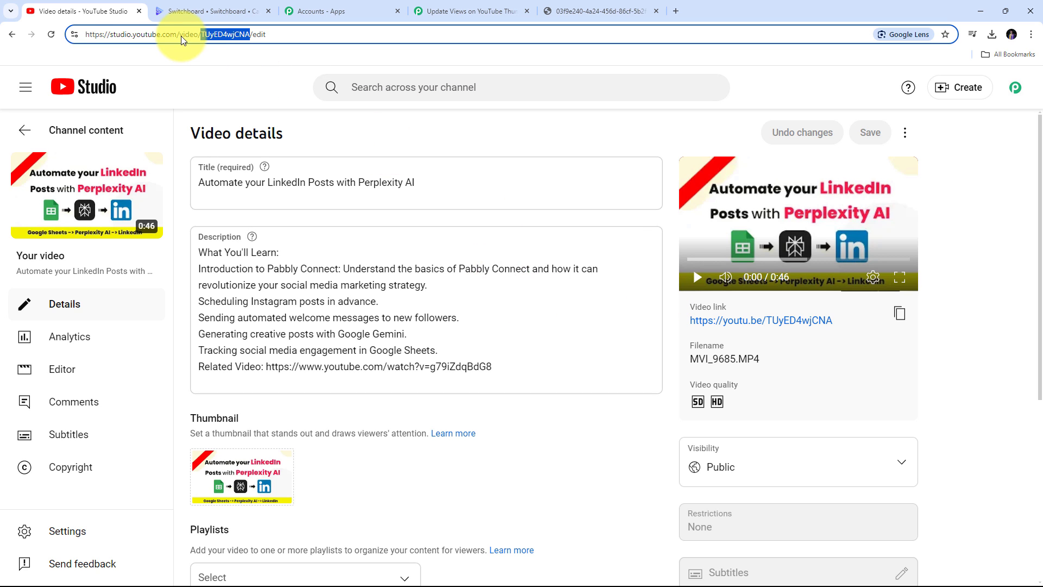
right_click(216, 36)
left_click(253, 134)
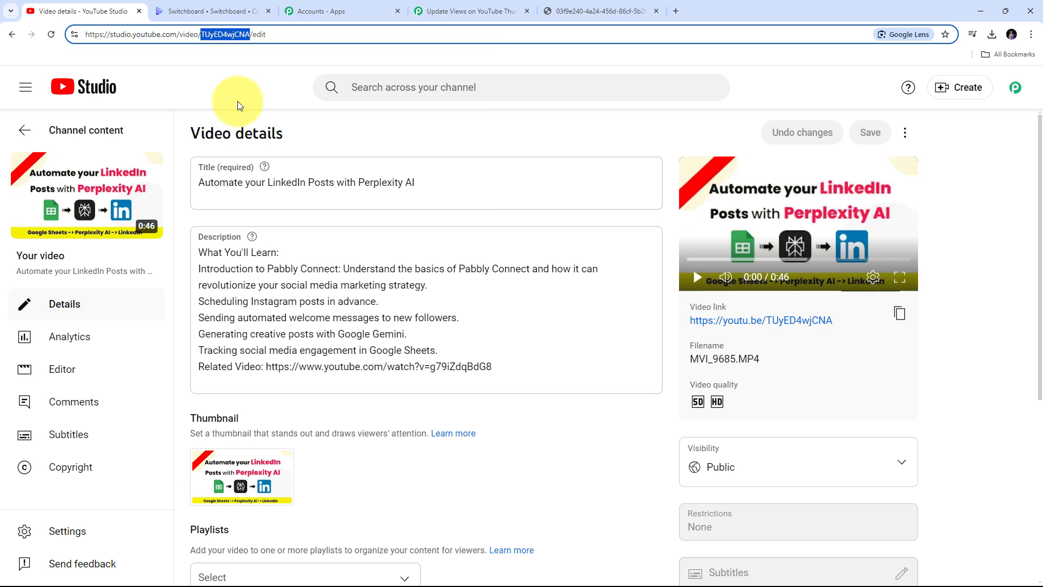
left_click(464, 7)
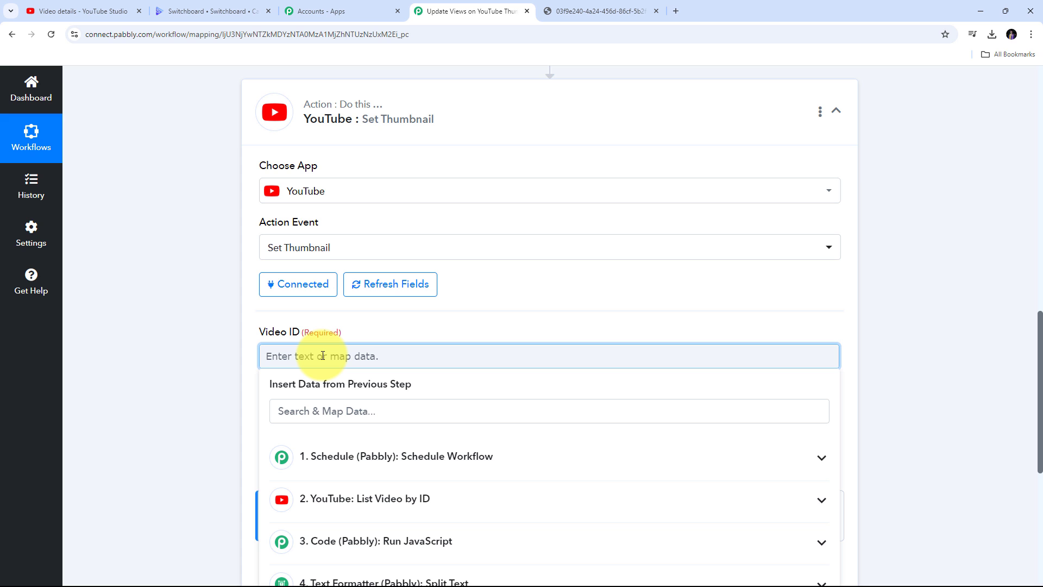
key("ctrl+v")
left_click(416, 324)
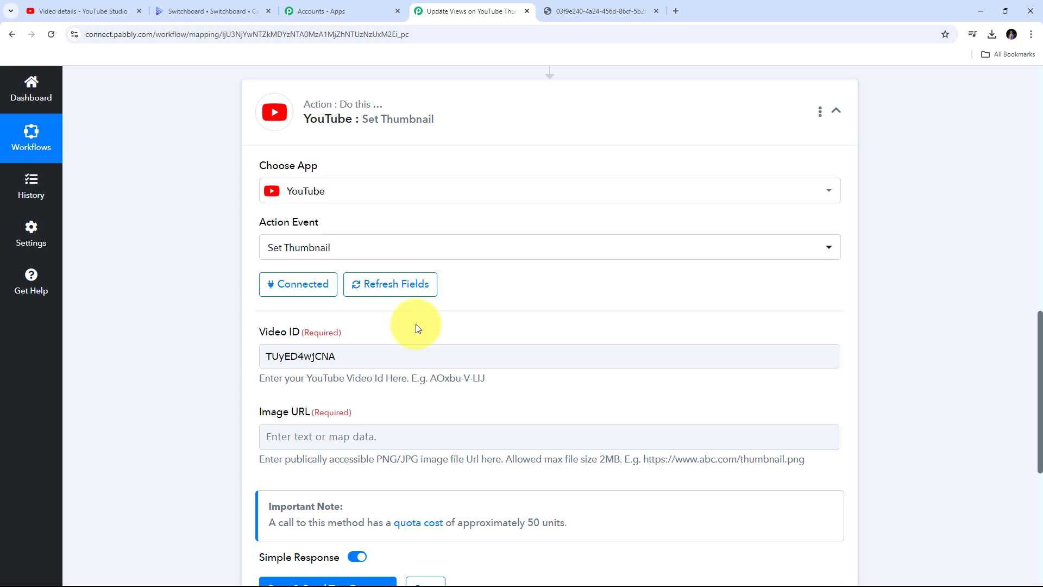
Map Sizes 0 Url from the Switchboard Canvas Create Image(s) step into the Image URL field.
scroll(319, 357, "down", 1)
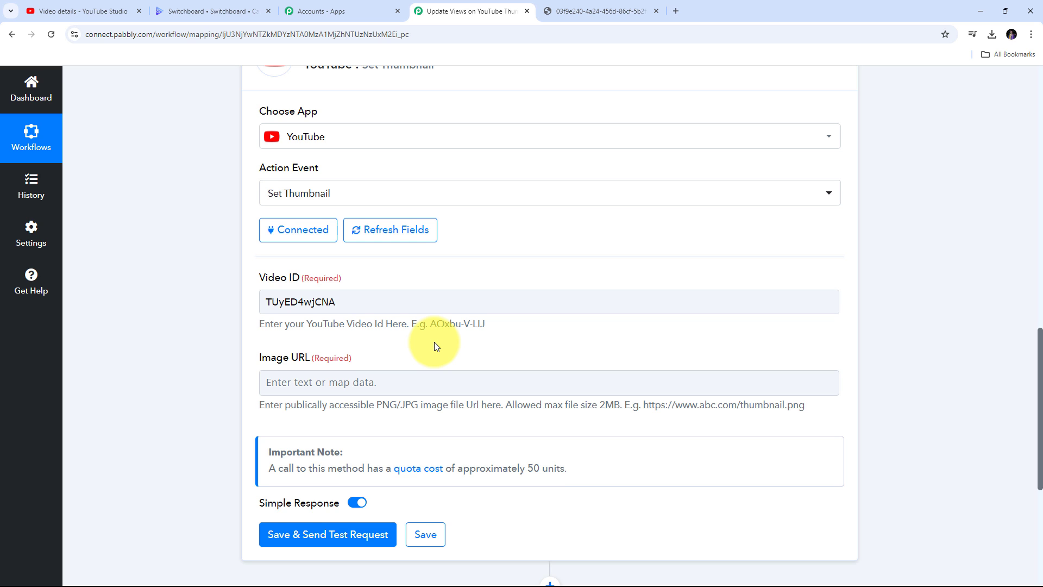
scroll(435, 341, "down", 1)
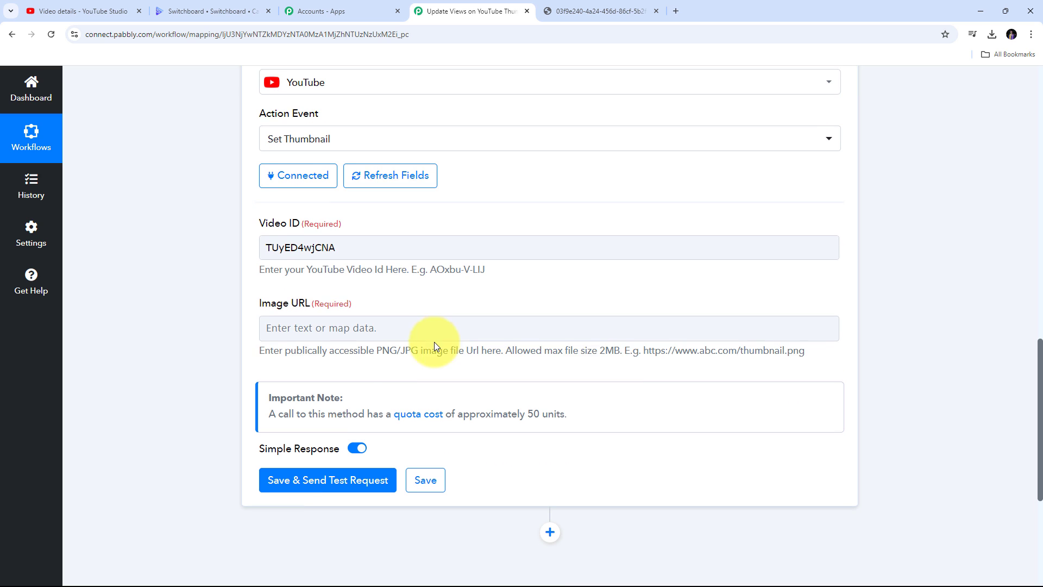
left_click(308, 331)
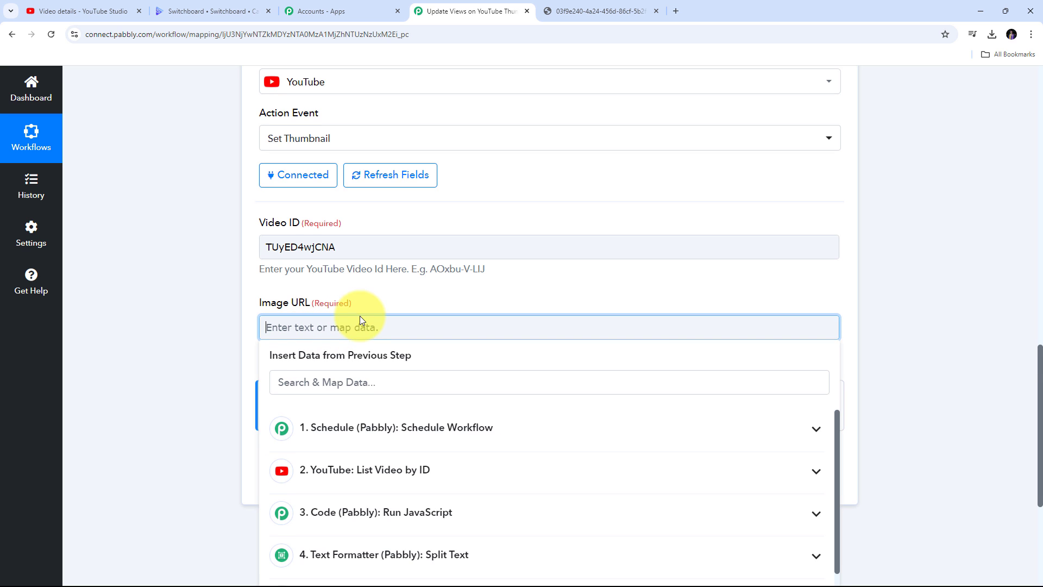
scroll(461, 364, "down", 2)
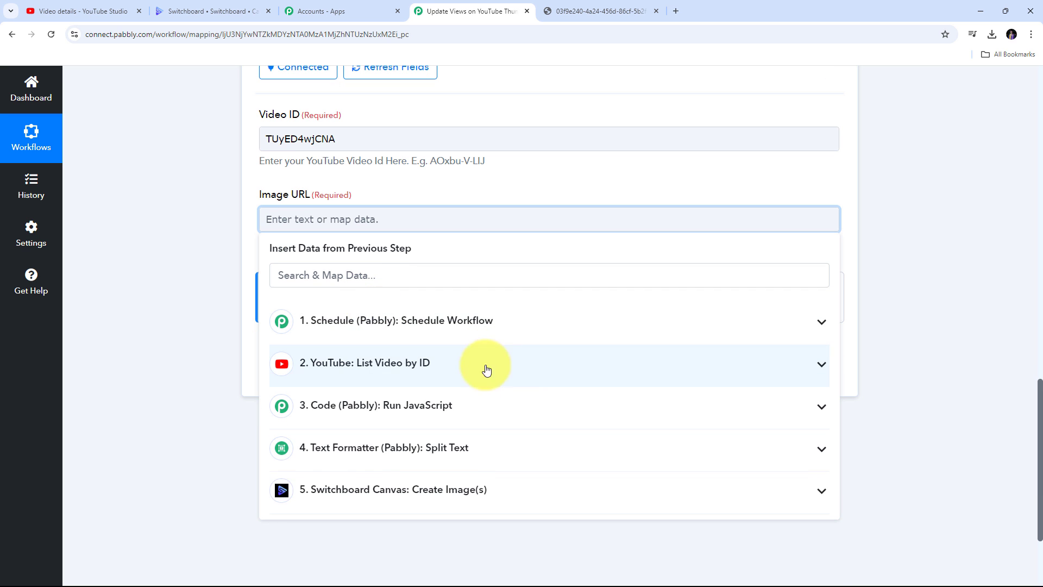
left_click(334, 491)
scroll(455, 449, "down", 3)
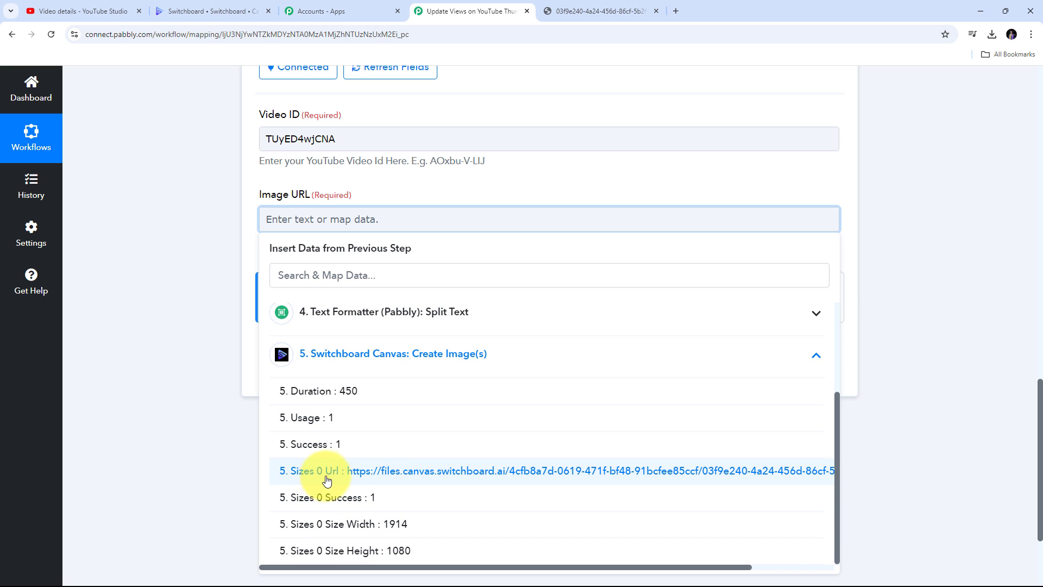
left_click(500, 476)
left_click(189, 285)
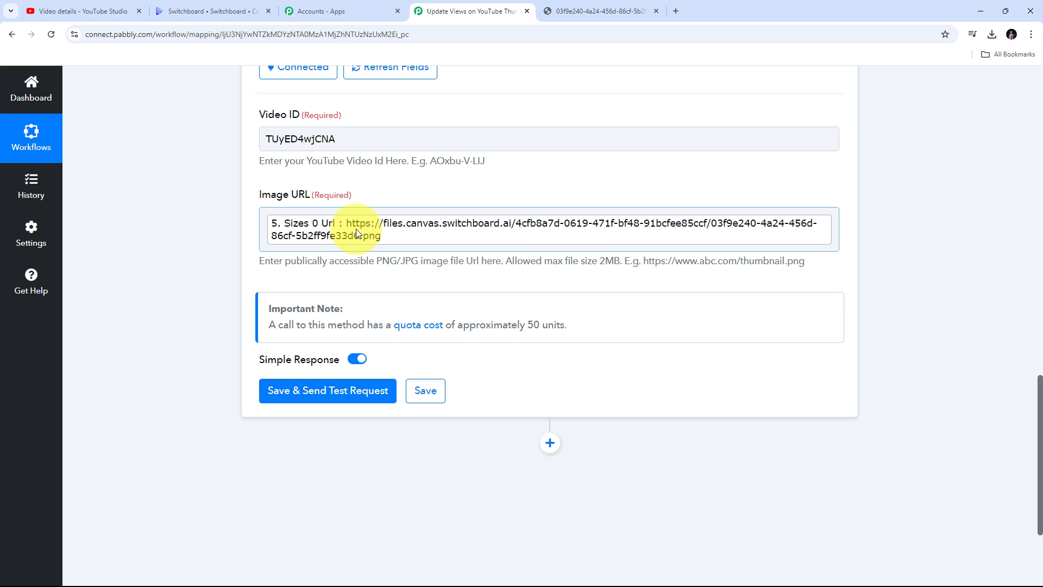
Save the Set Thumbnail action and send a test request.
scroll(194, 298, "down", 2)
scroll(193, 296, "up", 2)
scroll(194, 295, "down", 2)
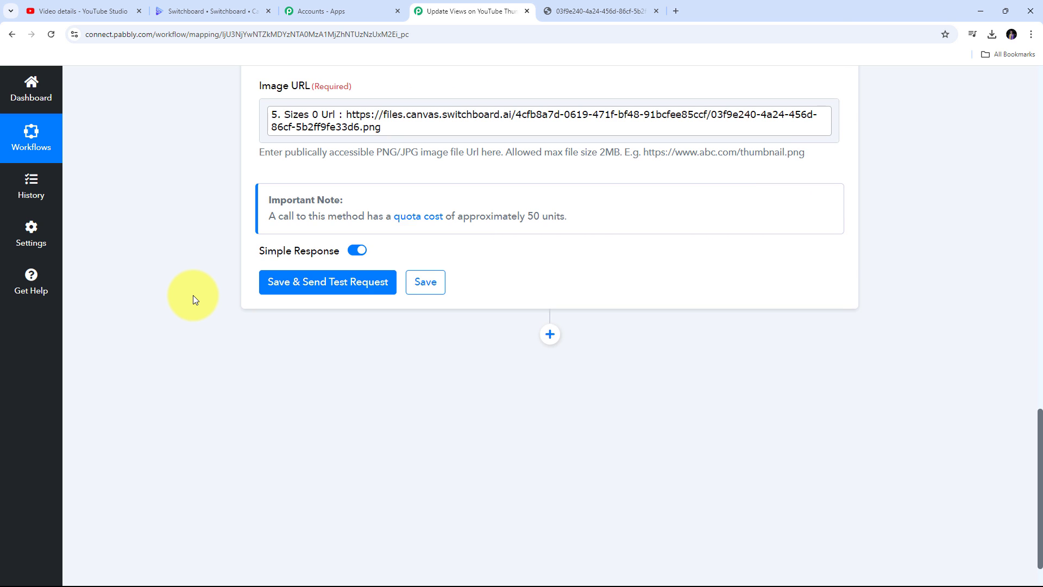
left_click(326, 283)
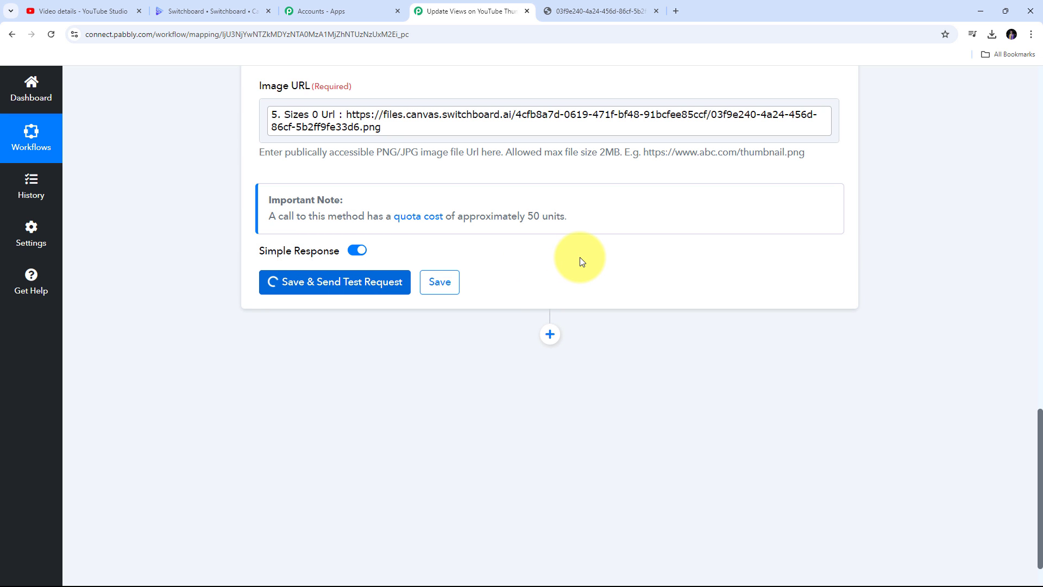
Examine the response received for the Set Thumbnail test request.
scroll(589, 255, "down", 1)
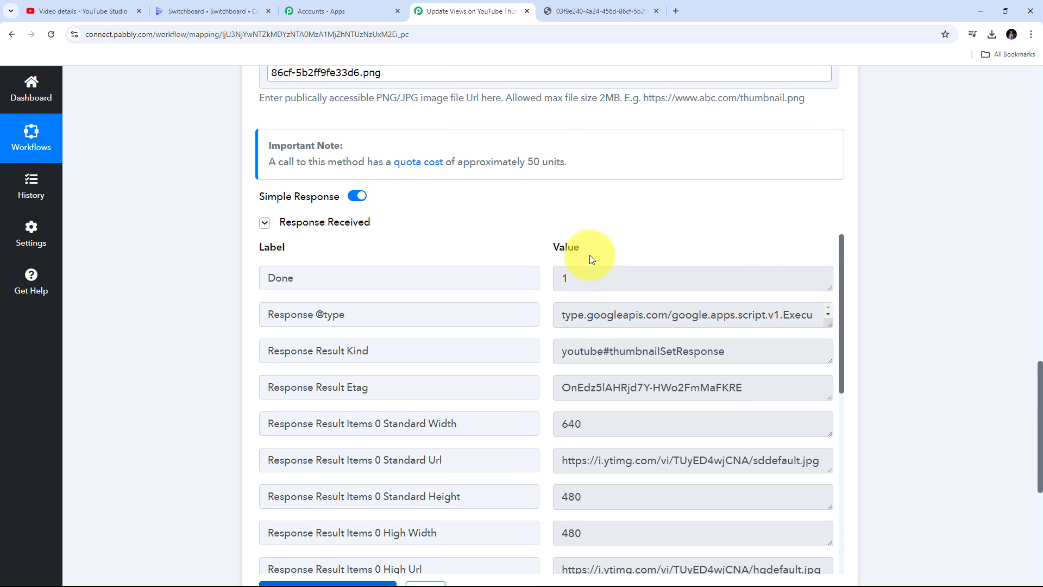
scroll(962, 248, "down", 2)
scroll(624, 249, "down", 2)
scroll(634, 248, "up", 2)
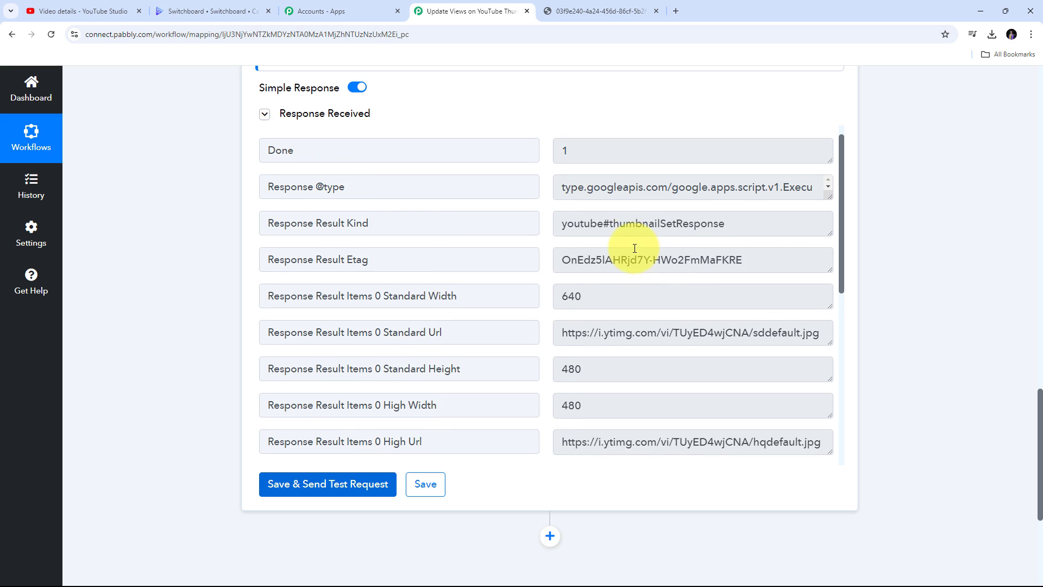
scroll(634, 248, "up", 1)
scroll(535, 207, "up", 1)
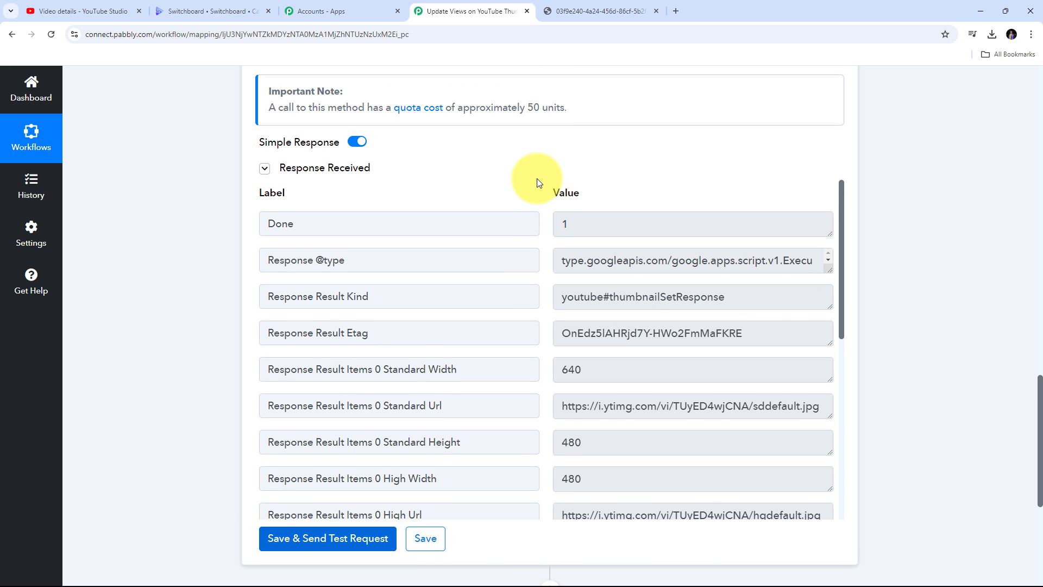
scroll(537, 181, "down", 2)
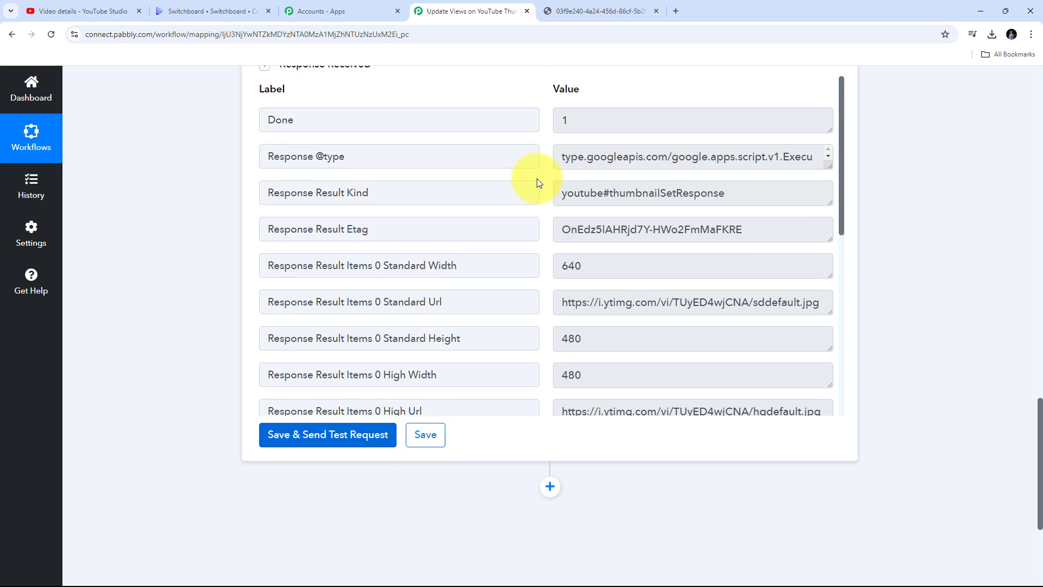
scroll(542, 247, "up", 2)
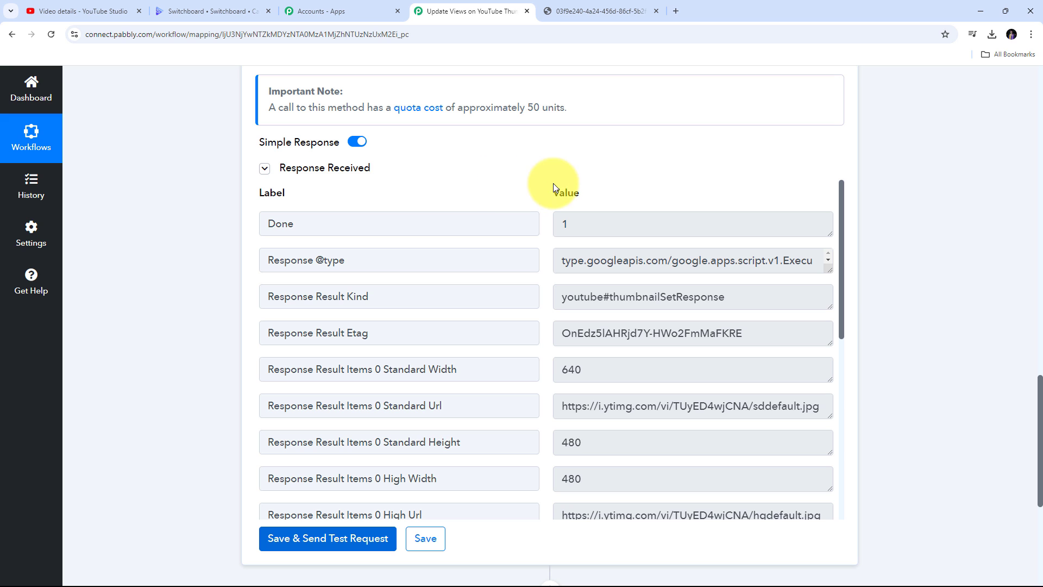
Switch to YouTube Studio and reload the video's details page to check its thumbnail.
left_click(87, 11)
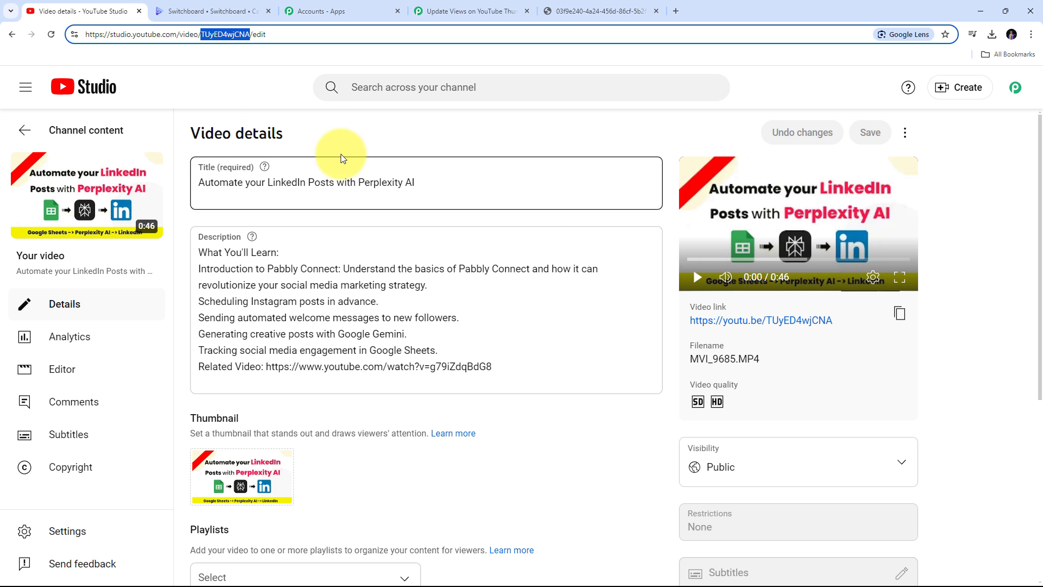
left_click(52, 35)
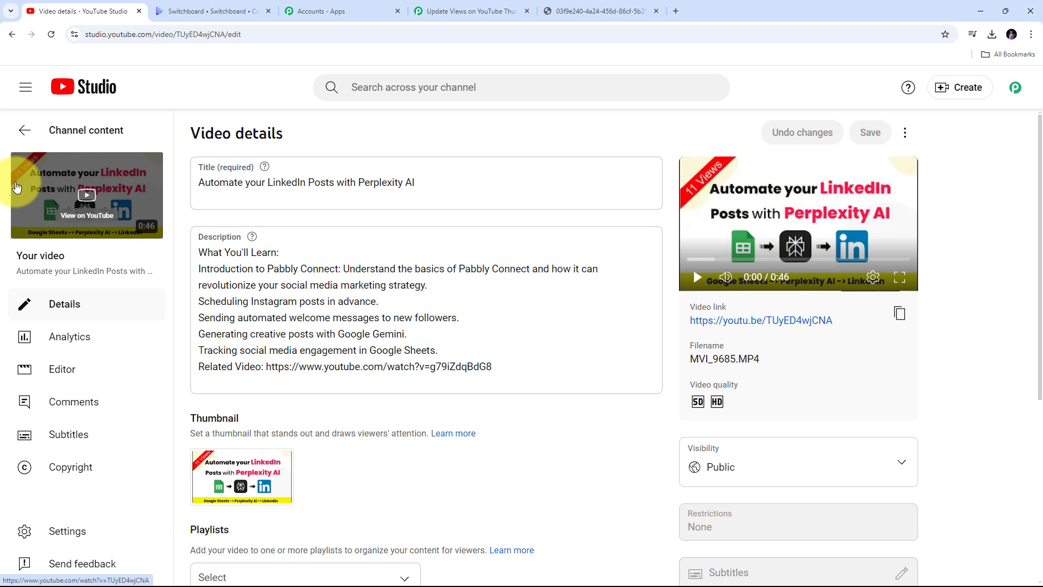
mouse_move(20, 173)
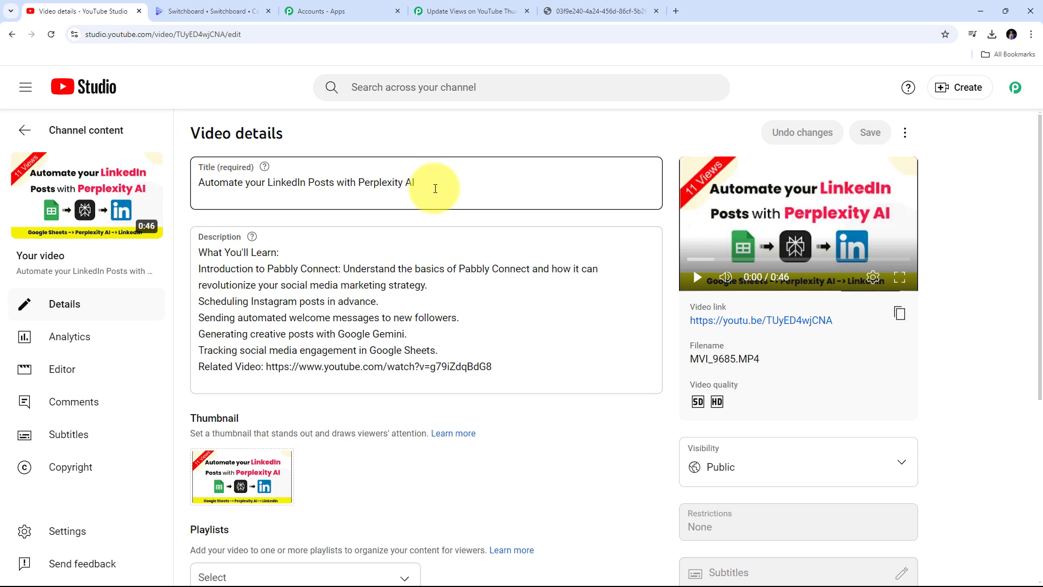
left_click(412, 128)
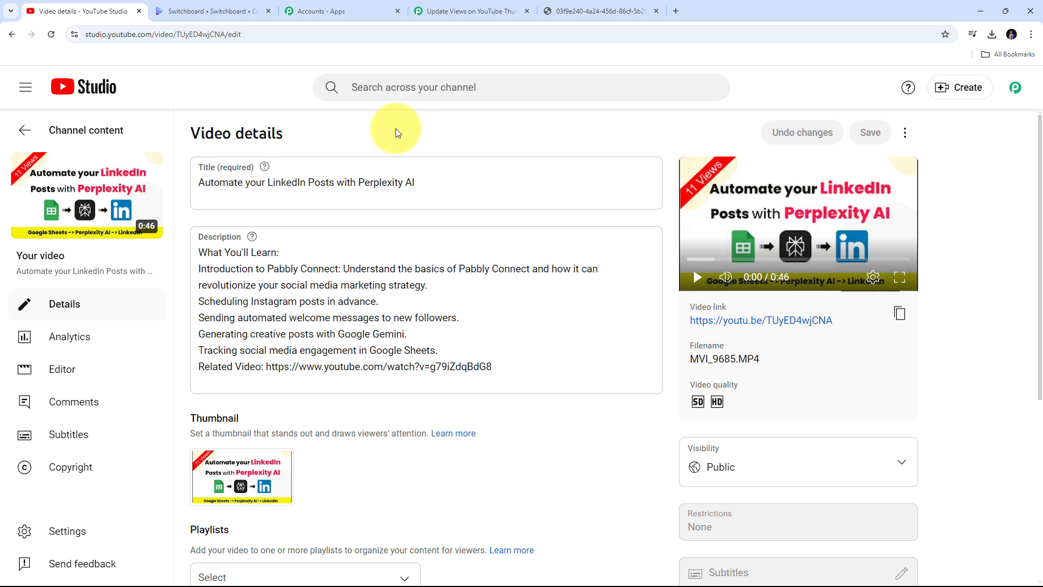
Return to the Pabbly Connect workflow and review all its steps from the Schedule trigger to the Set Thumbnail action.
left_click(463, 11)
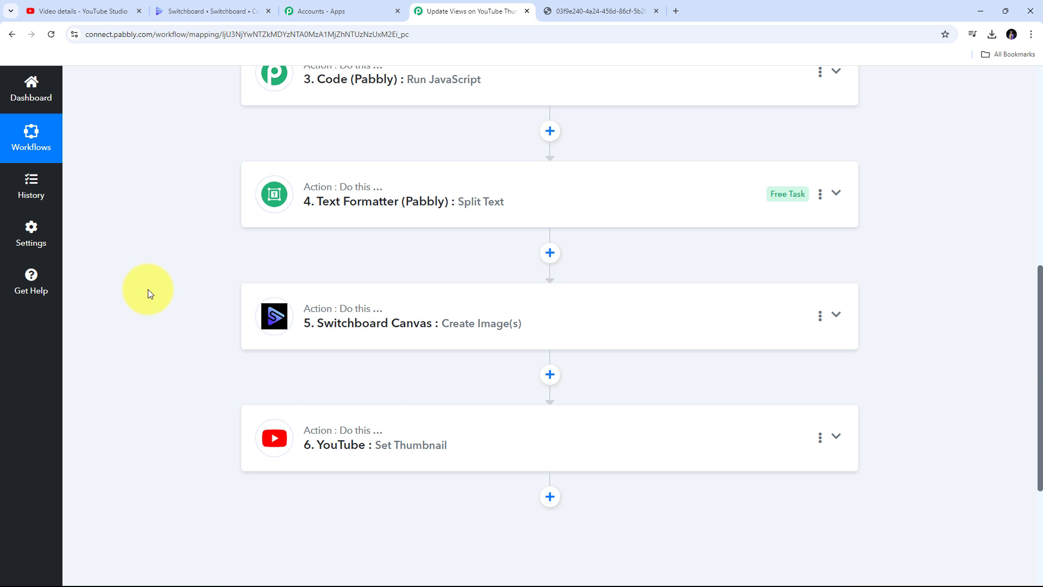
scroll(148, 289, "up", 8)
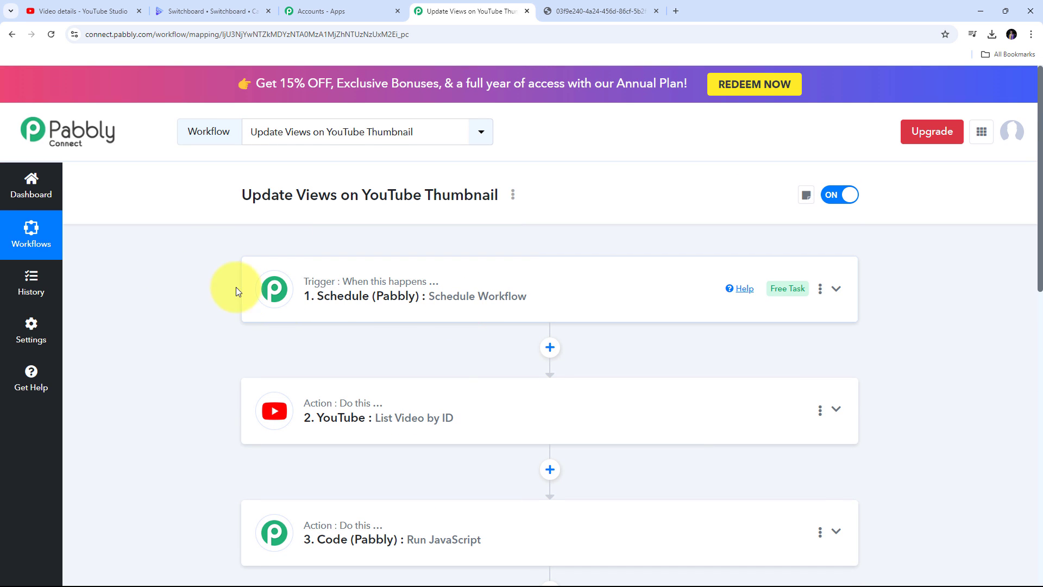
scroll(152, 264, "down", 1)
scroll(151, 259, "down", 2)
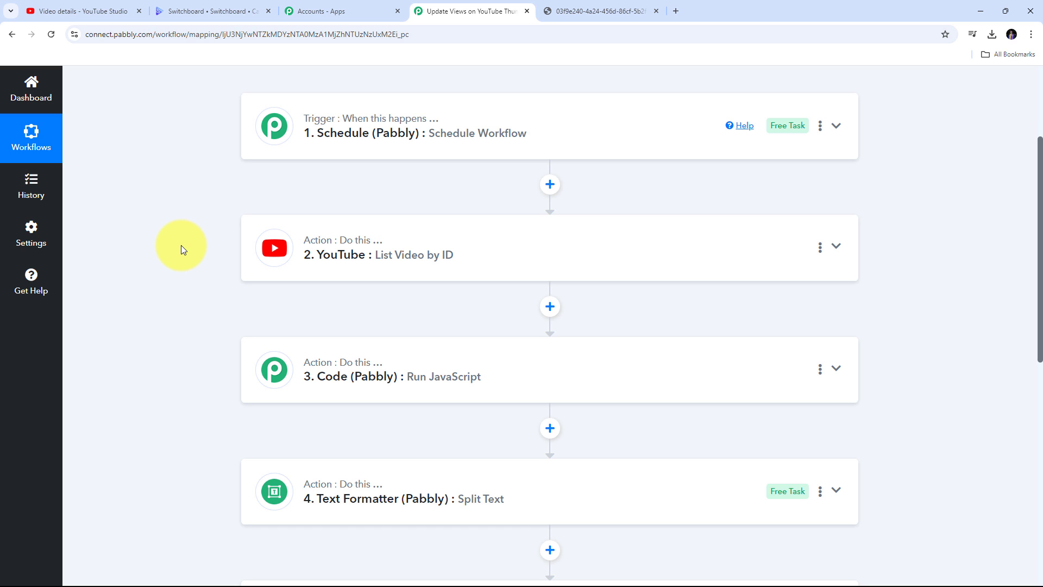
scroll(181, 250, "down", 1)
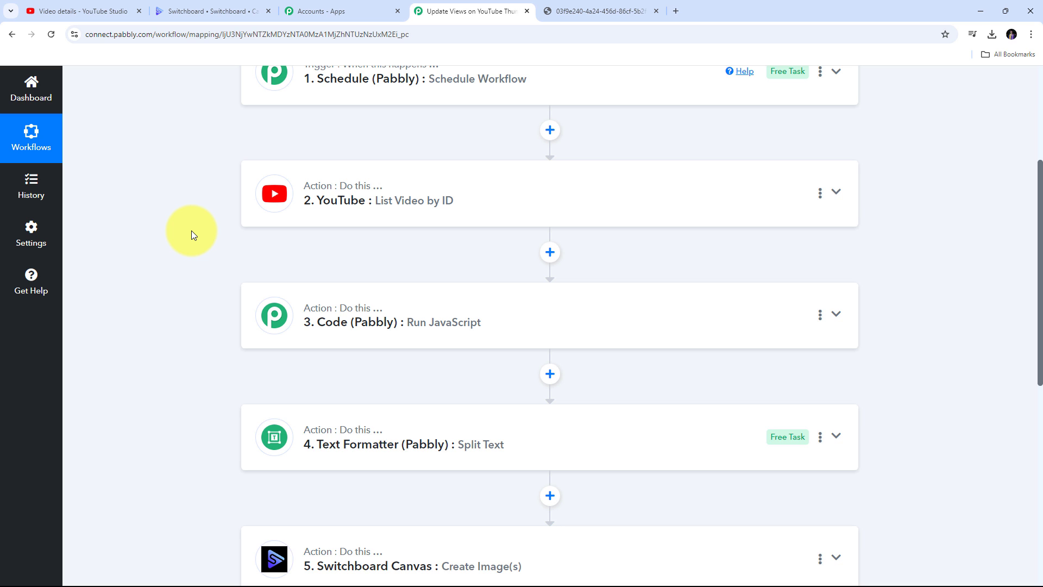
scroll(194, 250, "down", 3)
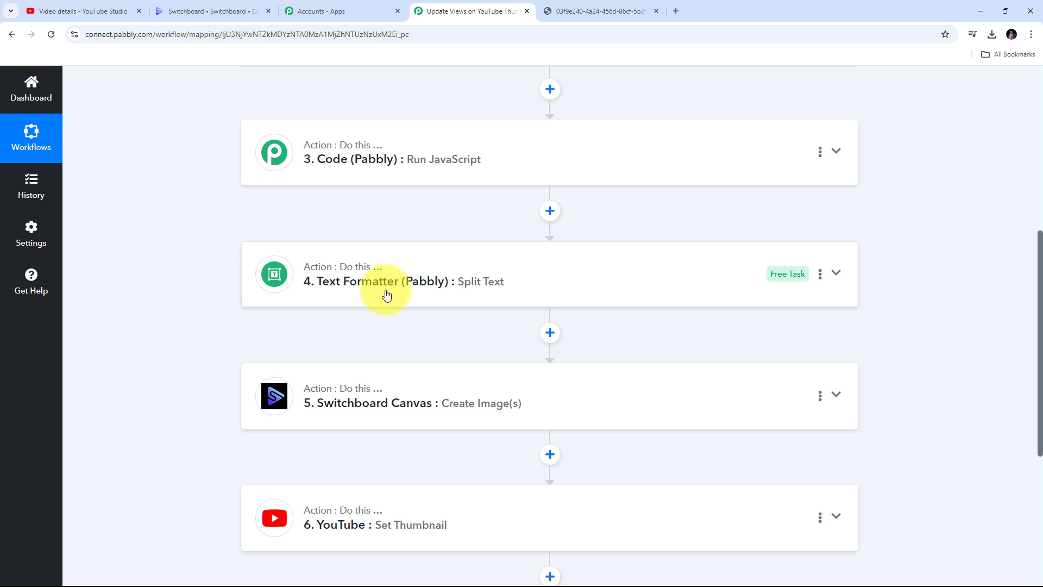
scroll(205, 275, "down", 1)
scroll(205, 275, "down", 1)
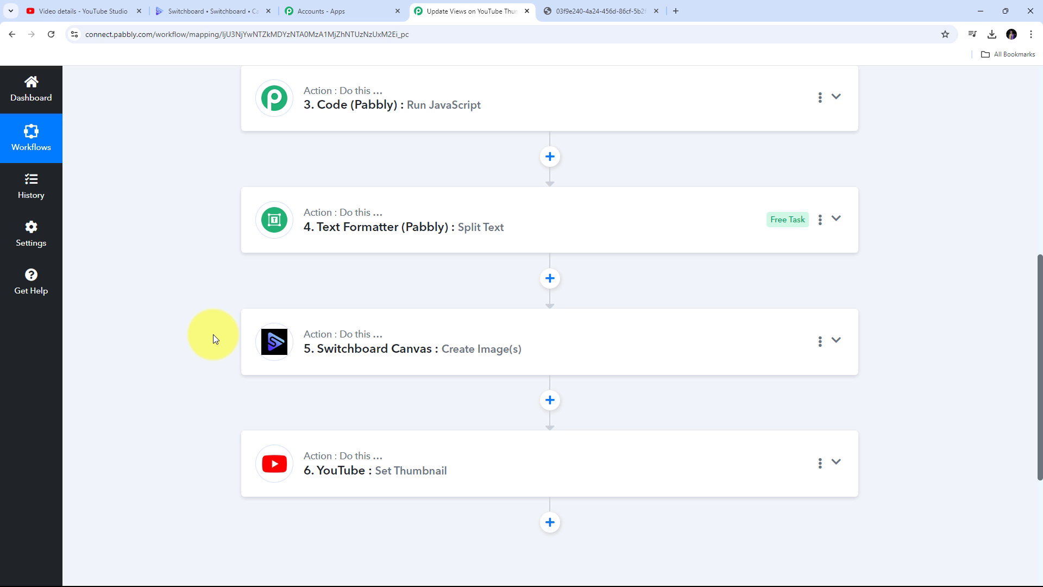
scroll(212, 334, "up", 7)
scroll(183, 252, "down", 1)
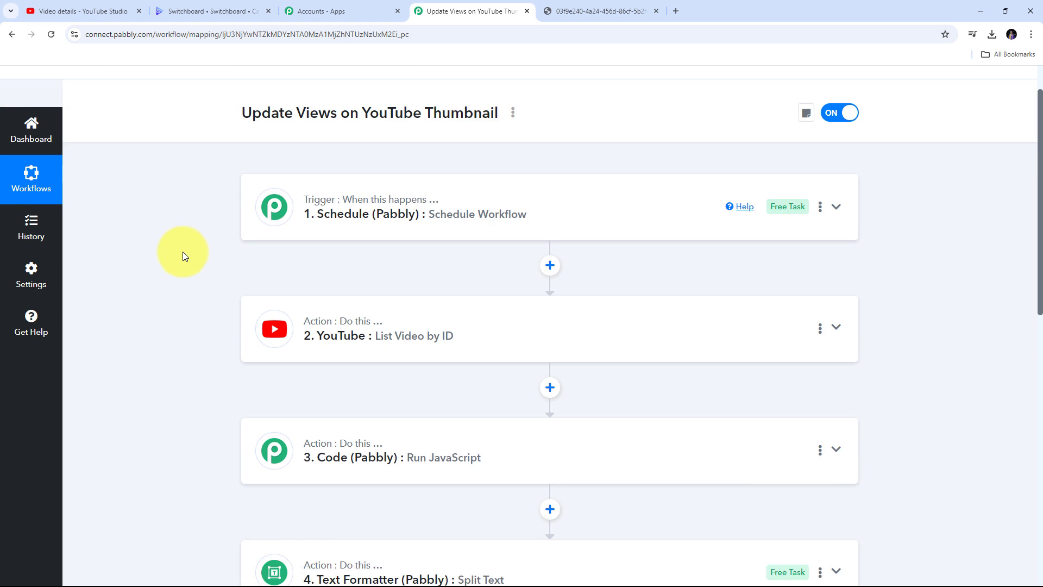
scroll(204, 202, "up", 2)
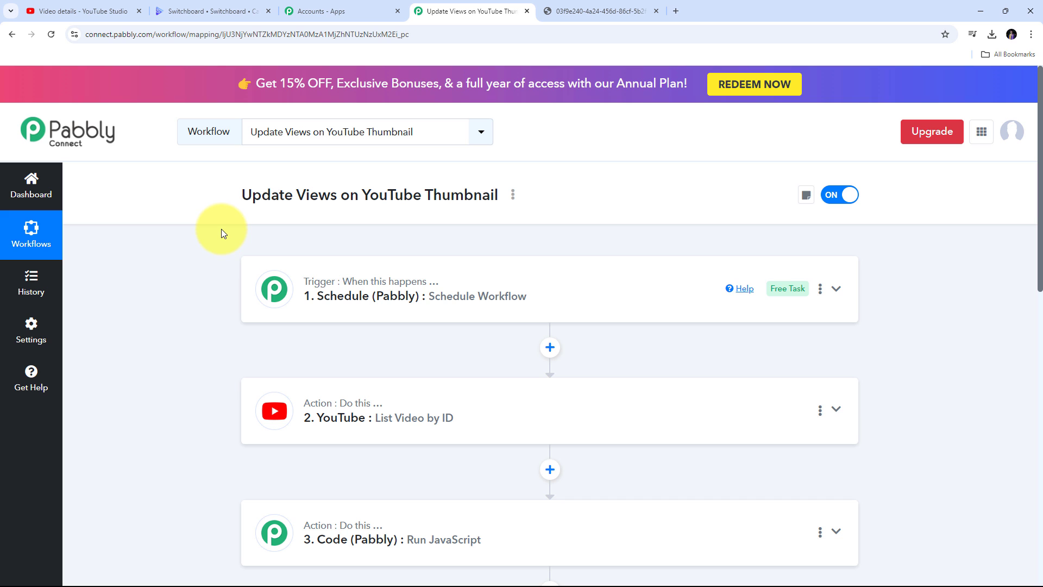
mouse_move(309, 283)
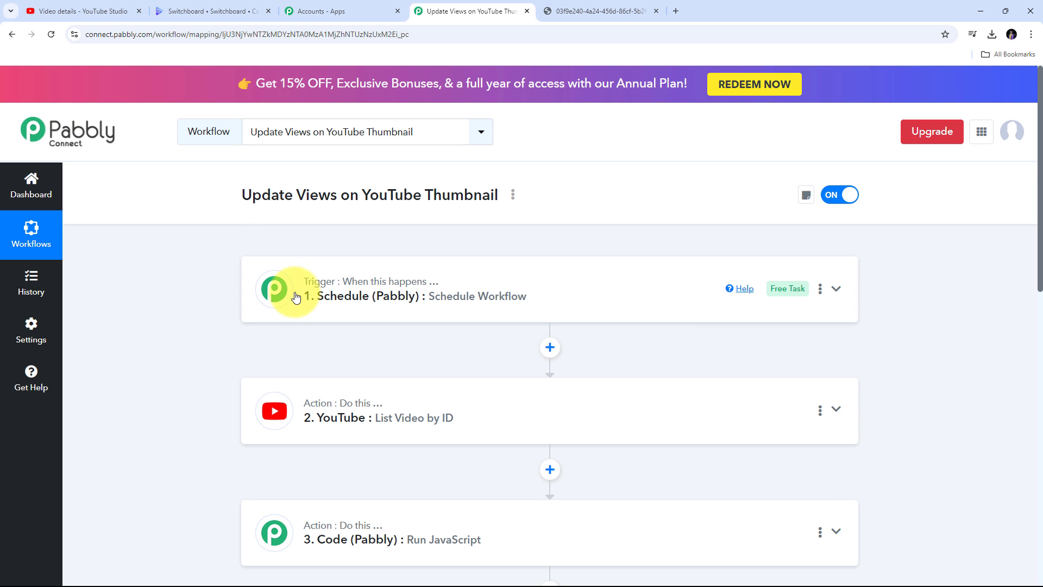
Look over the finished workflow's sequence once more, from the Schedule trigger through the YouTube, Code, Text Formatter and Switchboard Canvas actions to Set Thumbnail.
mouse_move(370, 303)
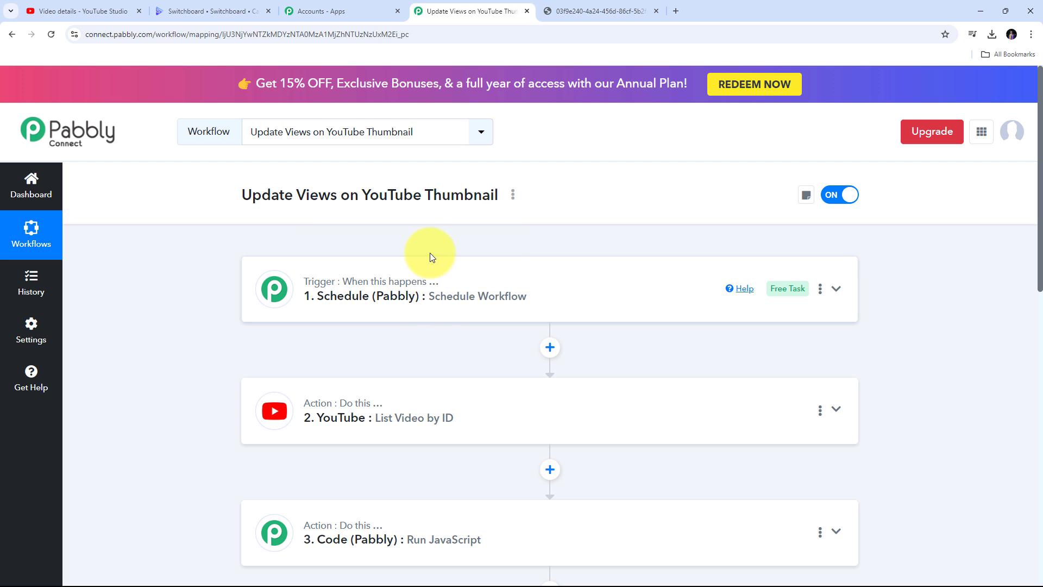
scroll(321, 191, "down", 3)
scroll(324, 190, "up", 1)
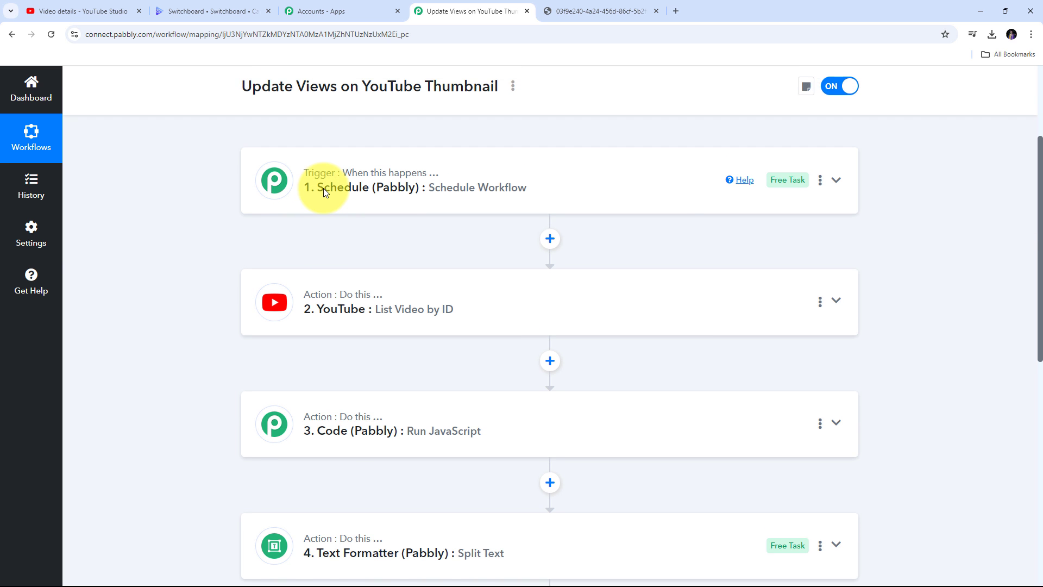
scroll(323, 191, "down", 1)
scroll(324, 192, "down", 2)
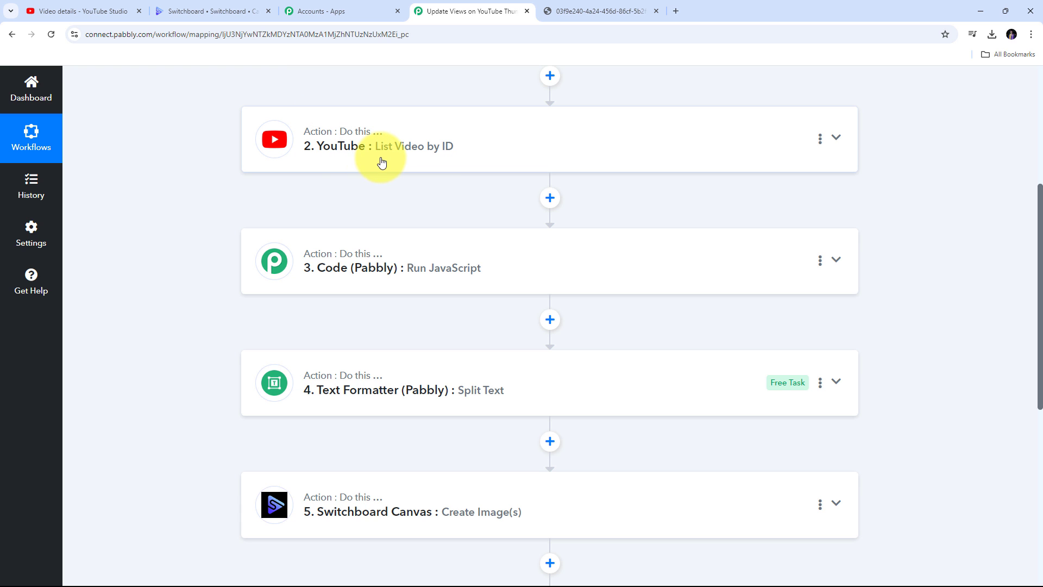
scroll(256, 214, "down", 1)
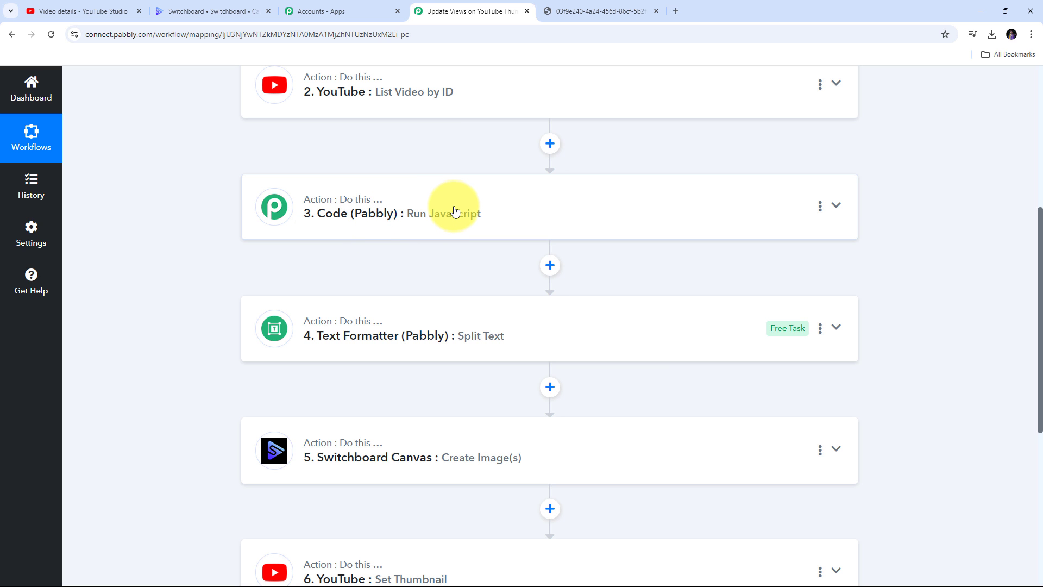
scroll(456, 212, "down", 1)
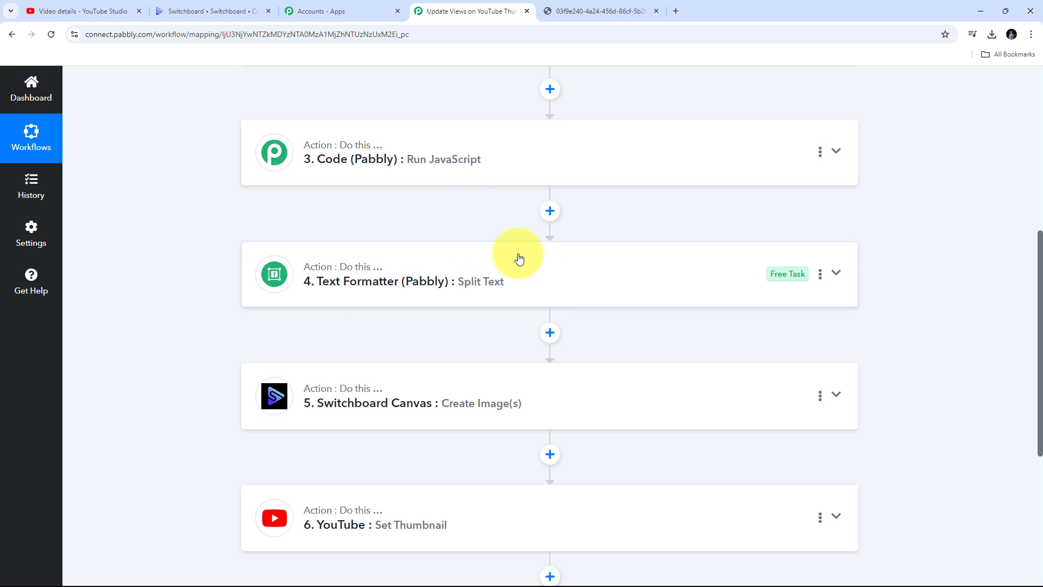
scroll(403, 235, "down", 1)
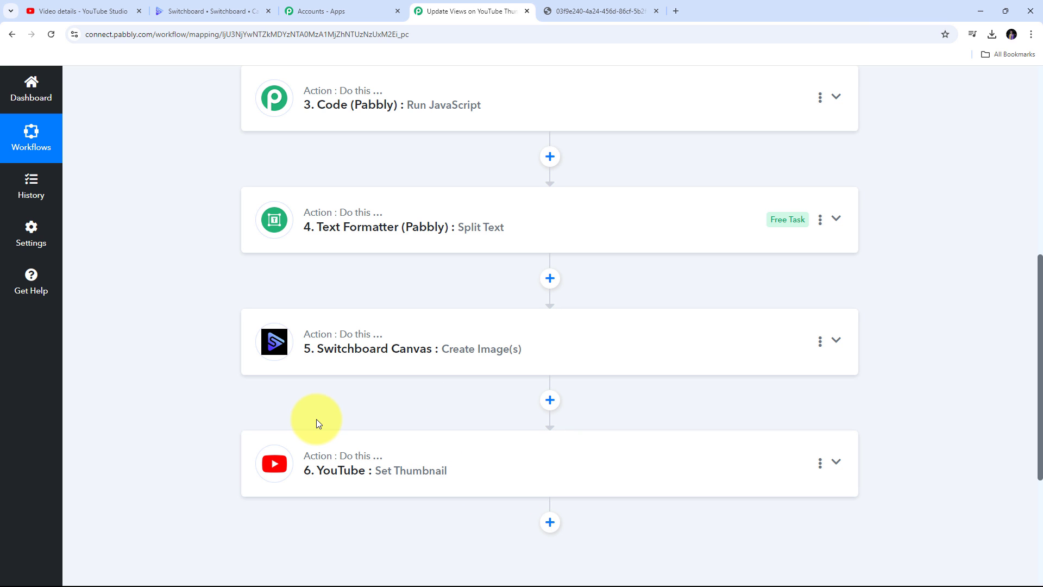
scroll(317, 418, "up", 3)
scroll(316, 419, "up", 4)
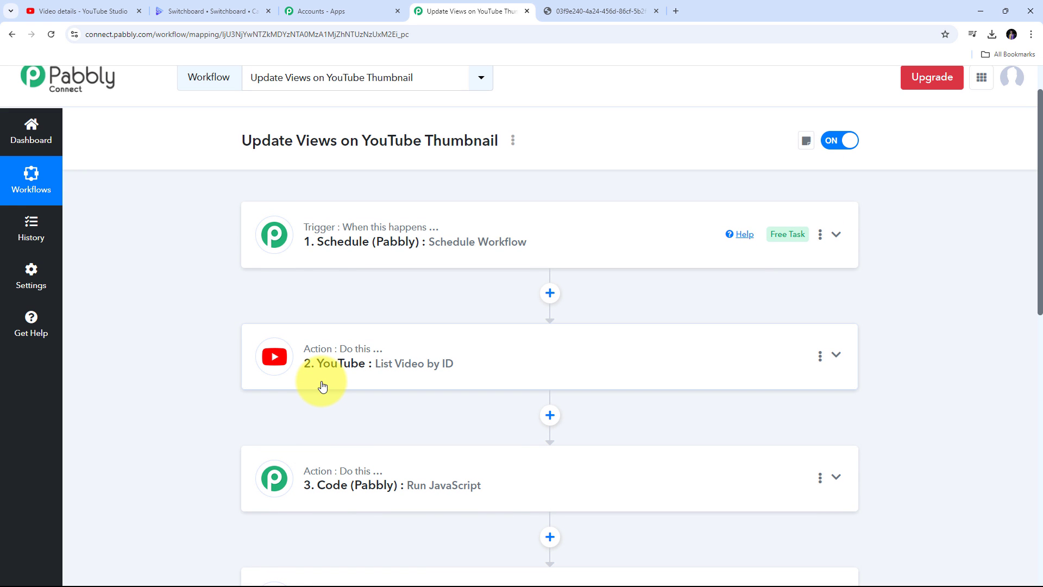